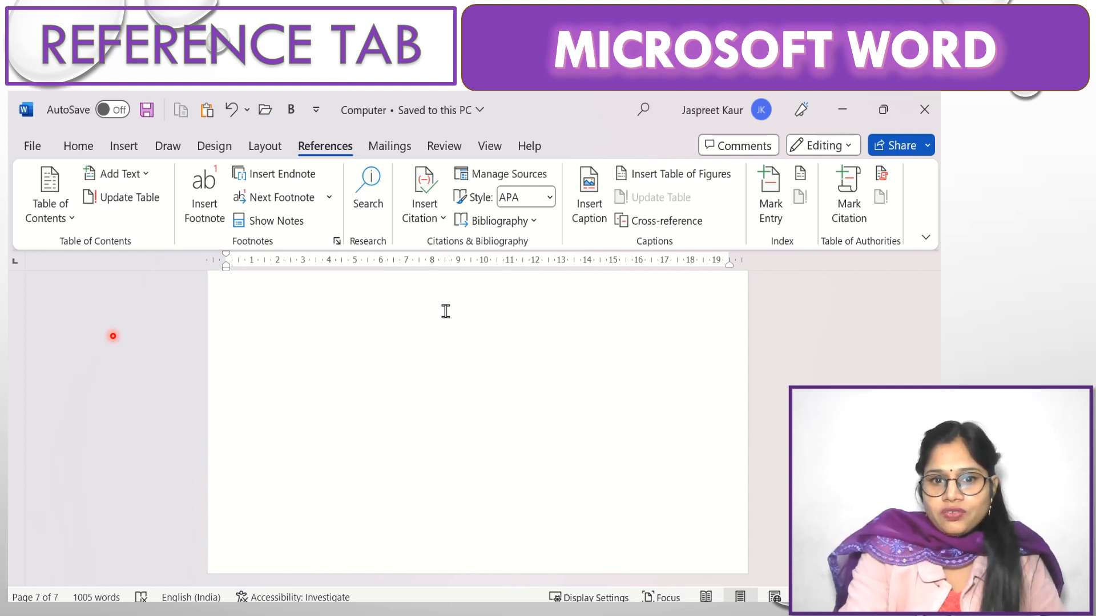
# Step: Start a new citation source and set its type to Journal Article
pyautogui.click(420, 210)
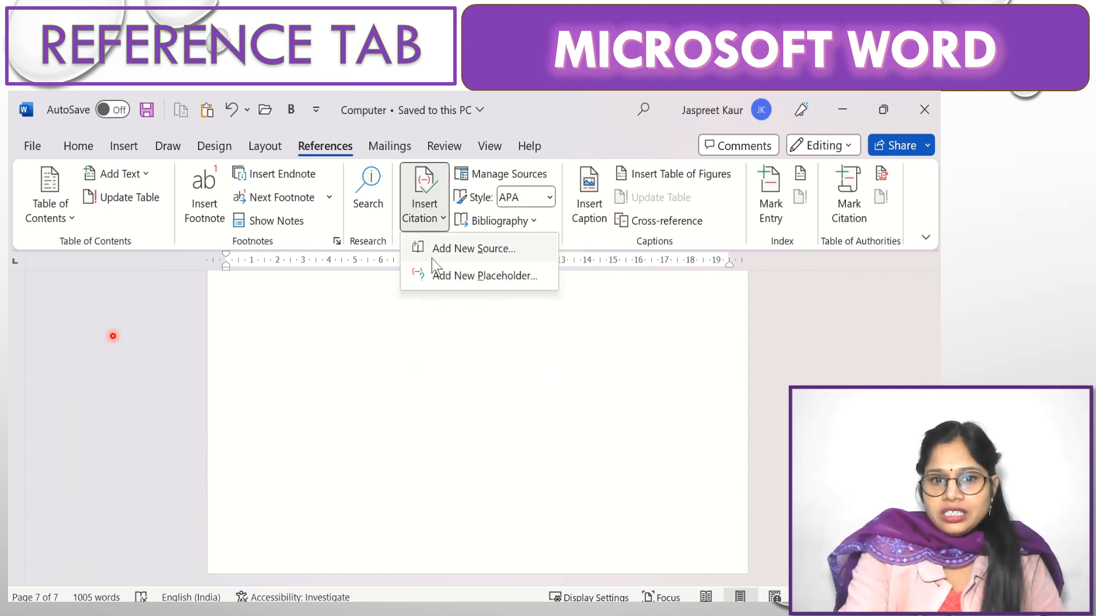
pyautogui.click(486, 251)
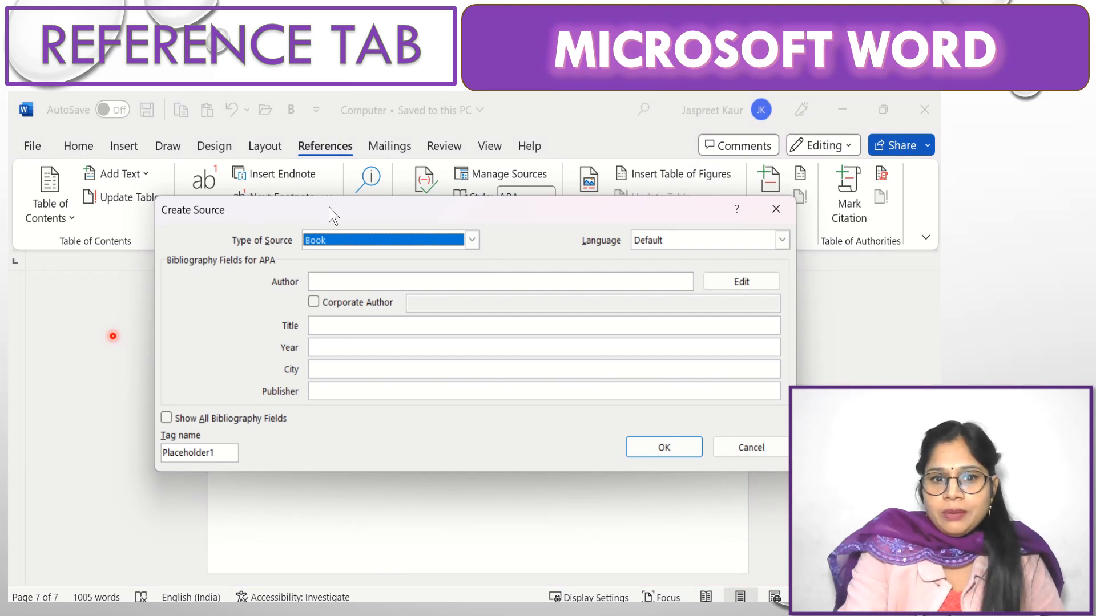
pyautogui.click(470, 240)
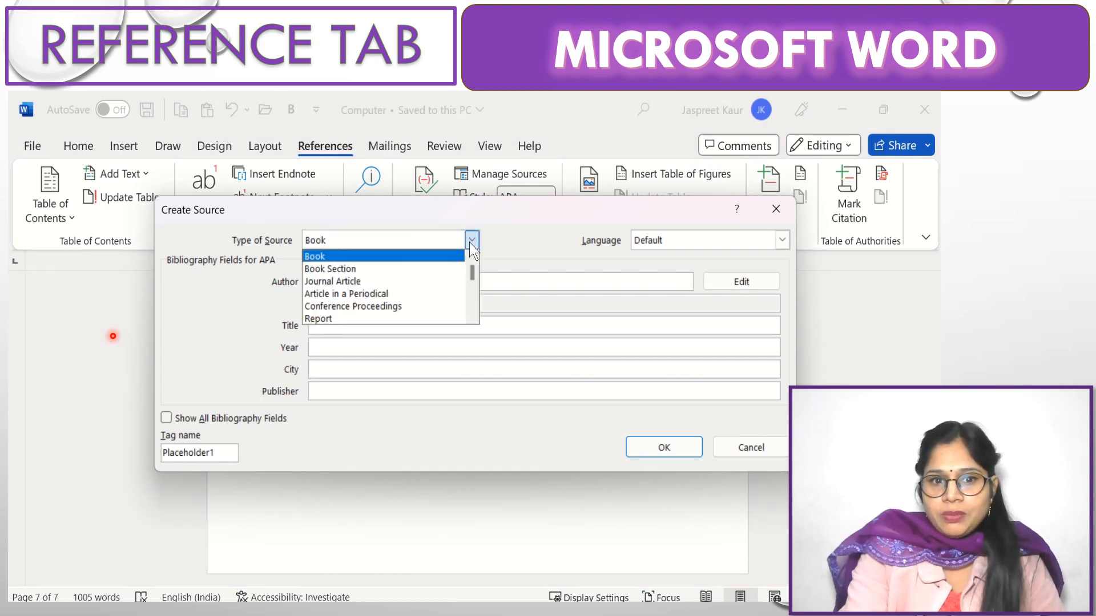
pyautogui.click(331, 282)
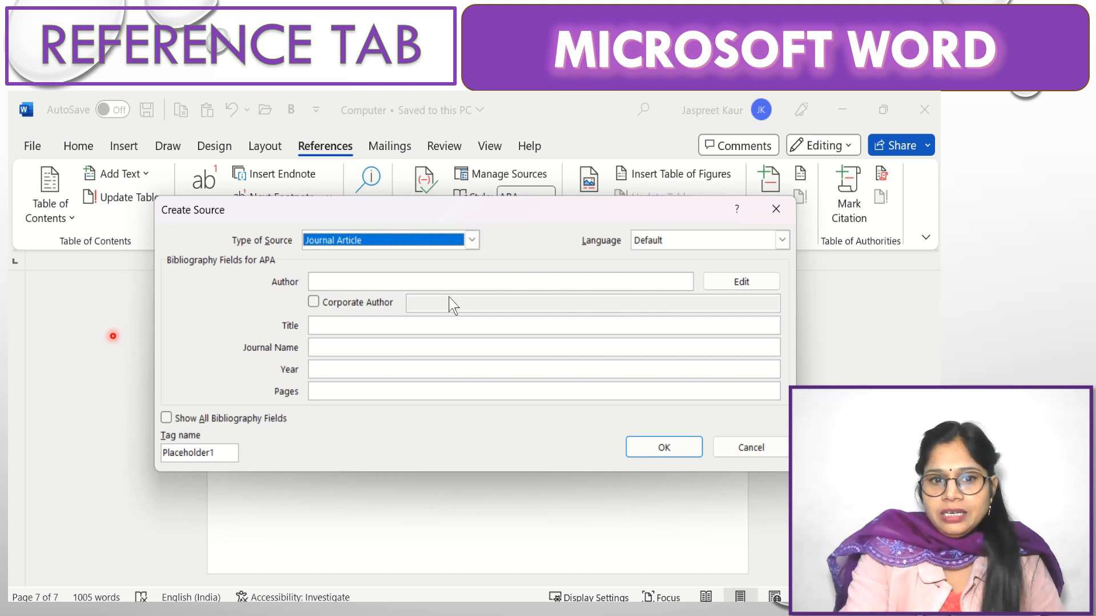
# Step: Enter the author's full name for the journal article, keeping it as an individual rather than a corporate author
pyautogui.click(429, 282)
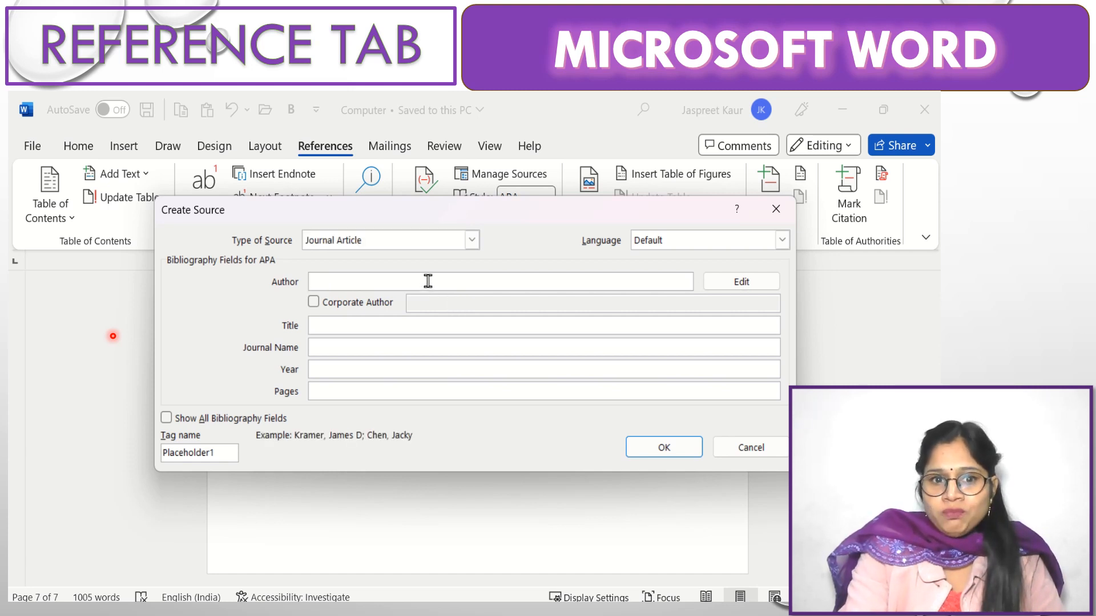
pyautogui.write('Ra')
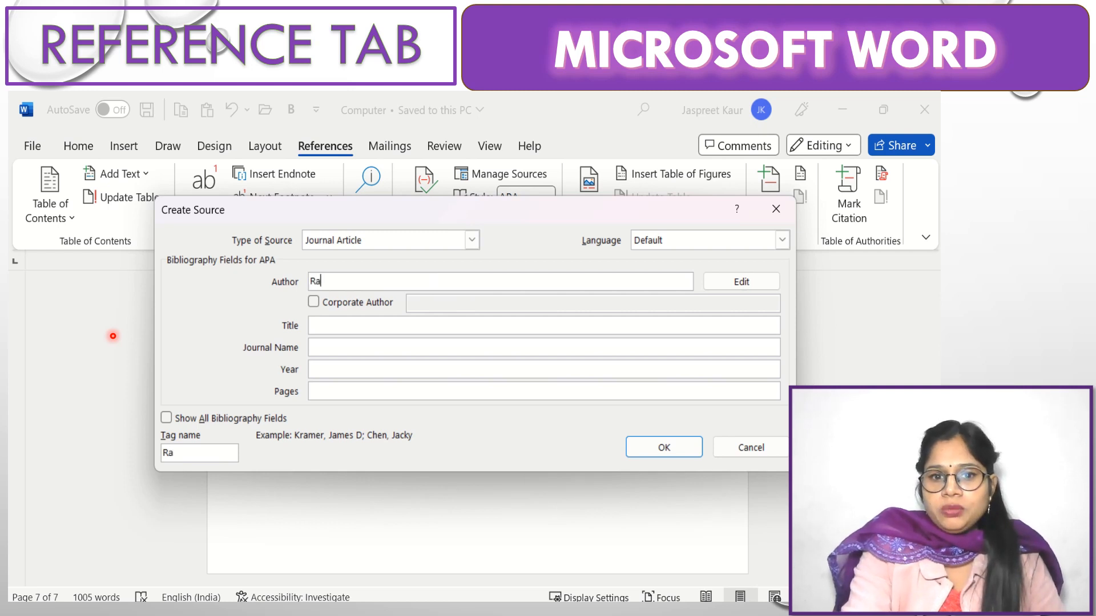
pyautogui.write('m G')
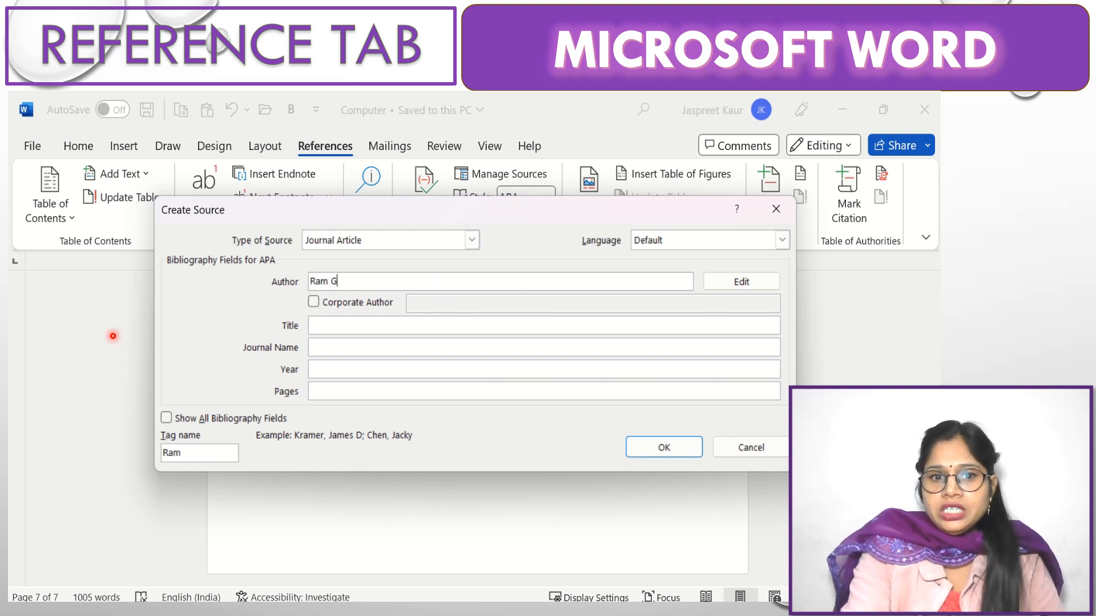
pyautogui.write('opal')
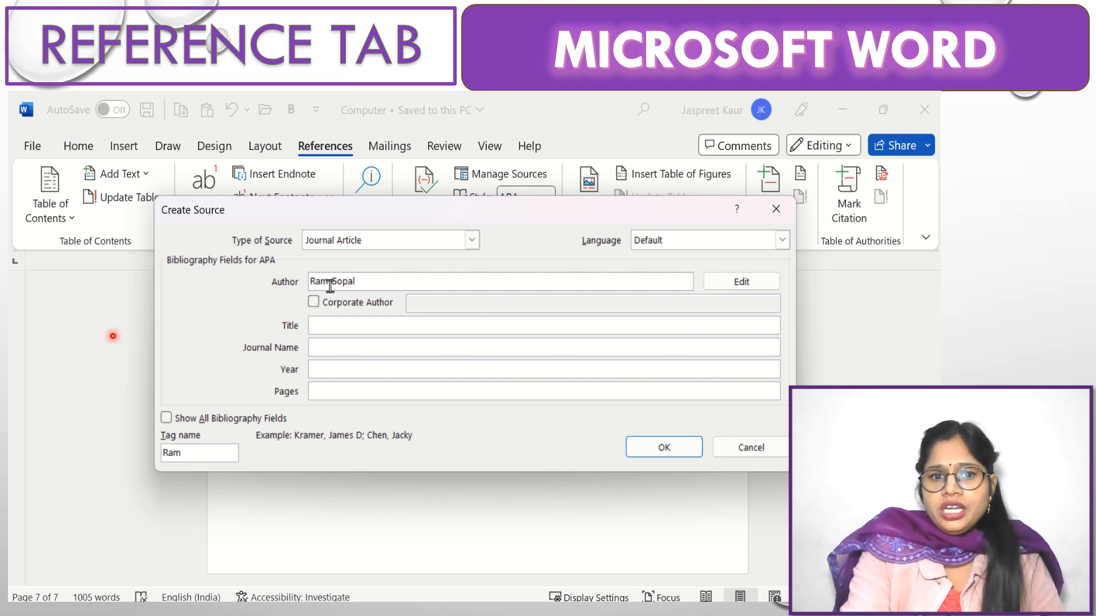
pyautogui.click(314, 302)
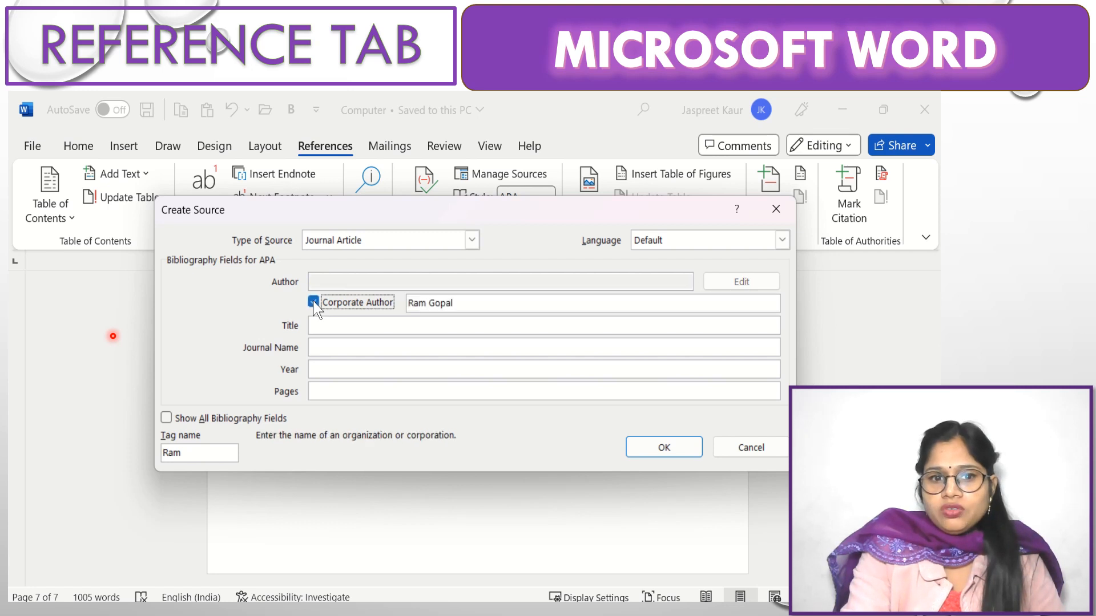
pyautogui.click(314, 303)
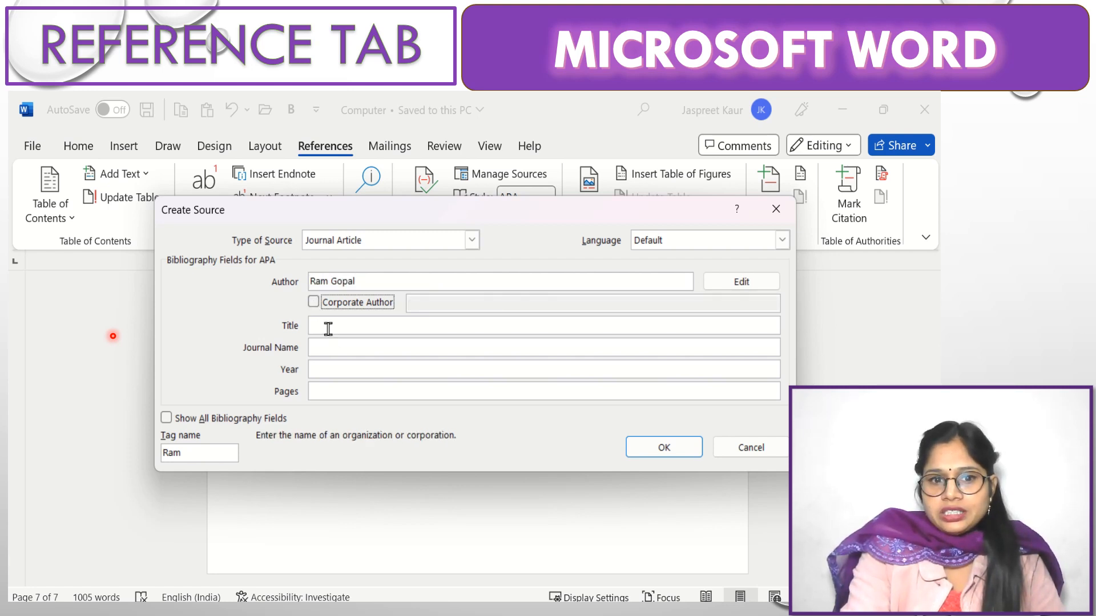
# Step: Enter "Computer Knoweldge" as the title of the journal article source
pyautogui.click(329, 327)
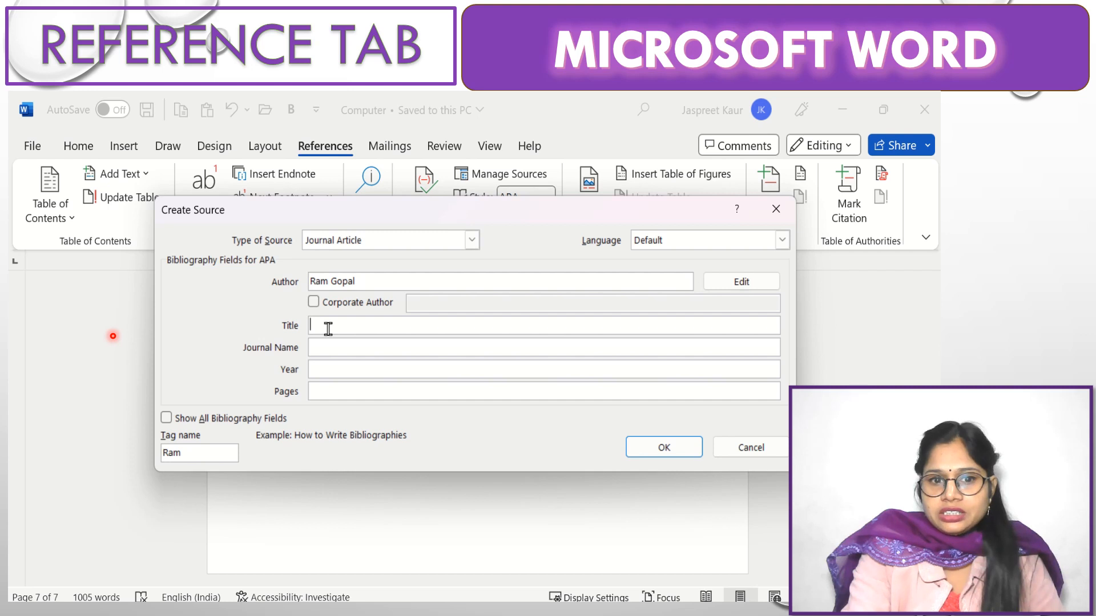
pyautogui.write('Compu')
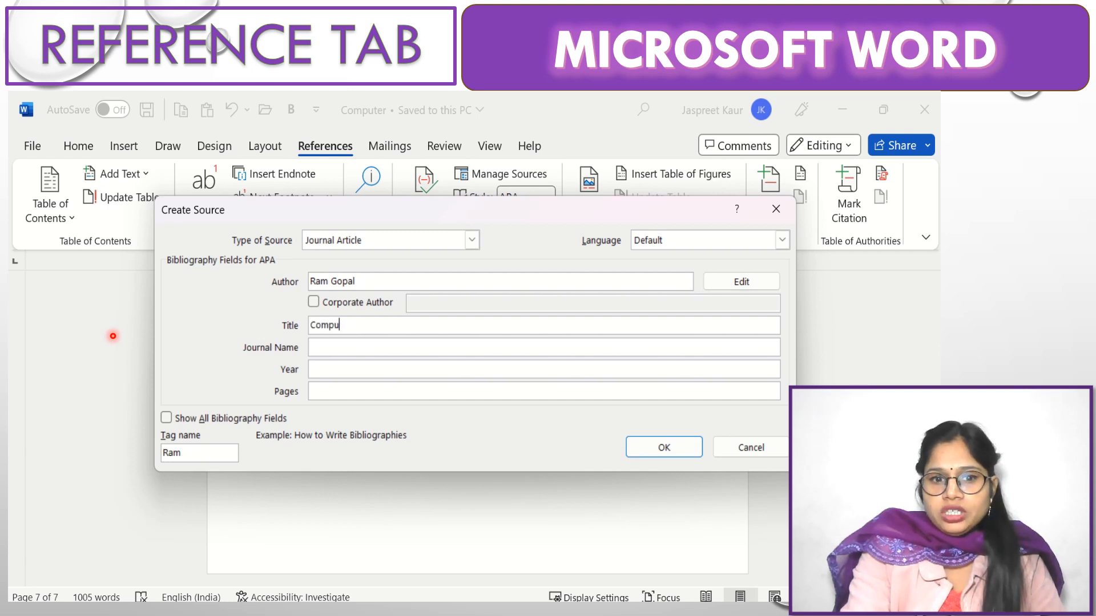
pyautogui.write('ter')
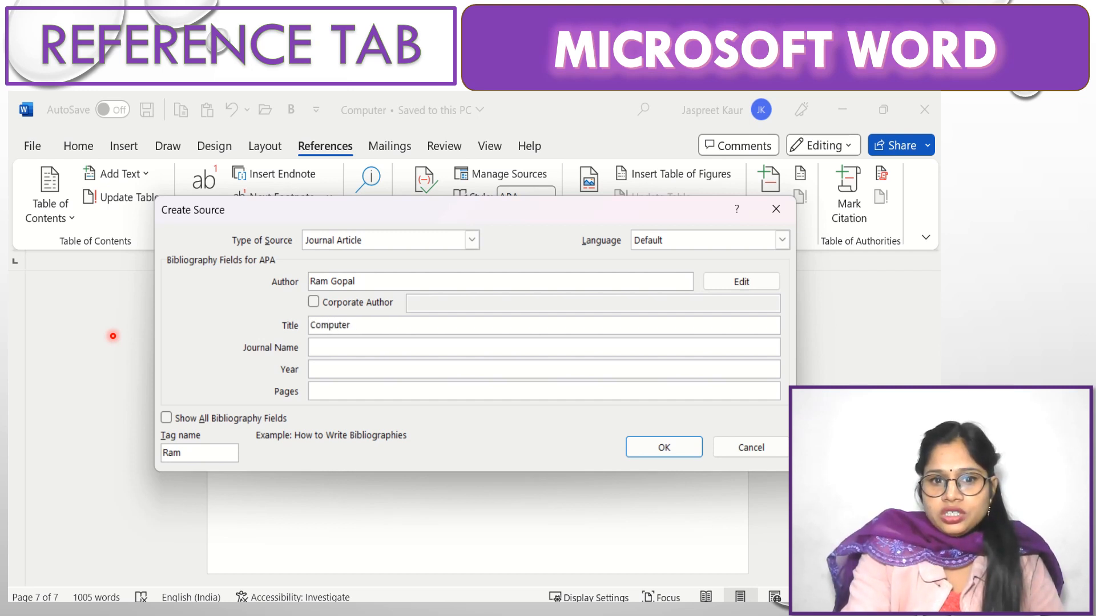
pyautogui.write(' Knowe')
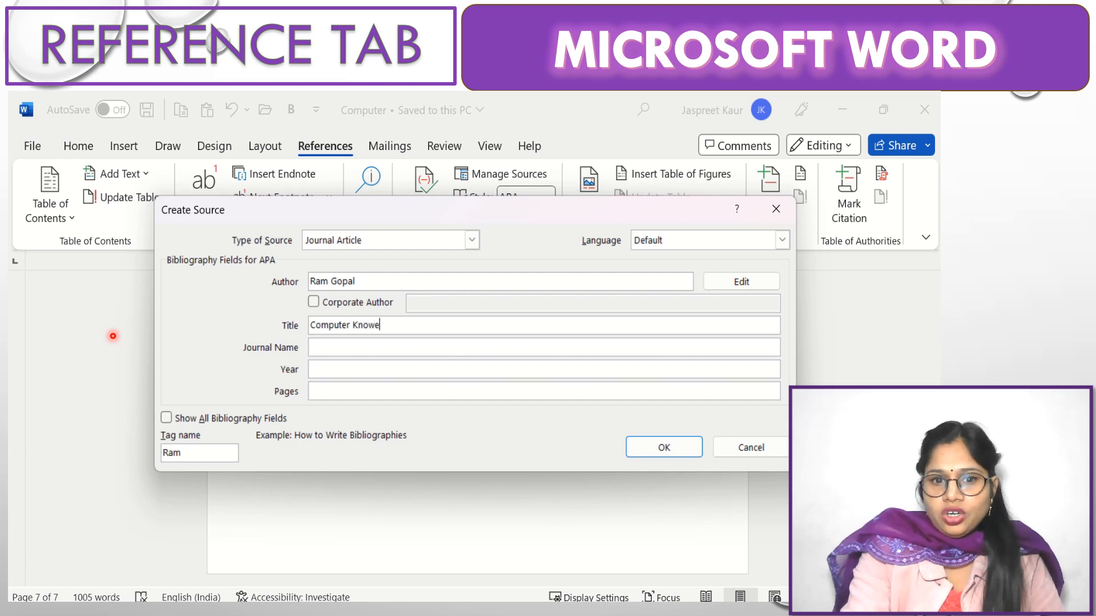
pyautogui.write('ldg')
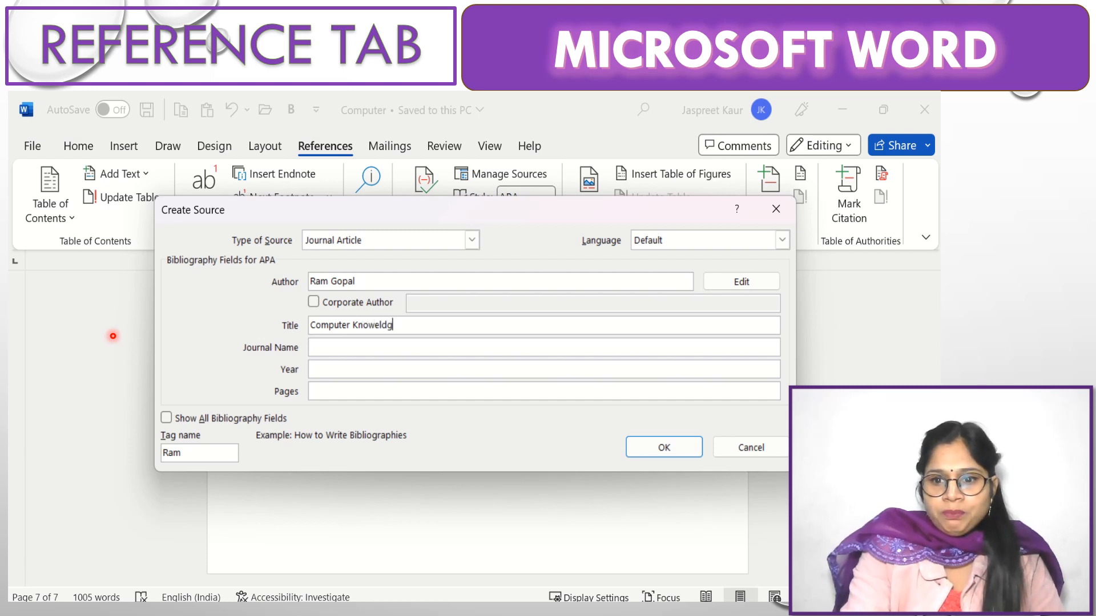
pyautogui.write('e')
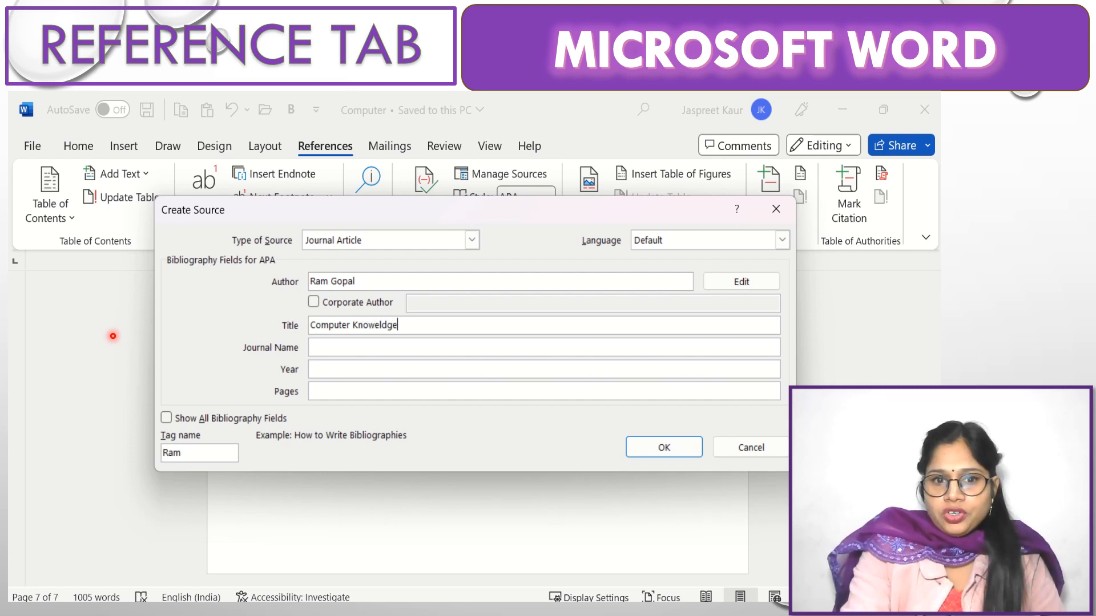
# Step: Enter "Computer" as the journal name of the source
pyautogui.click(341, 353)
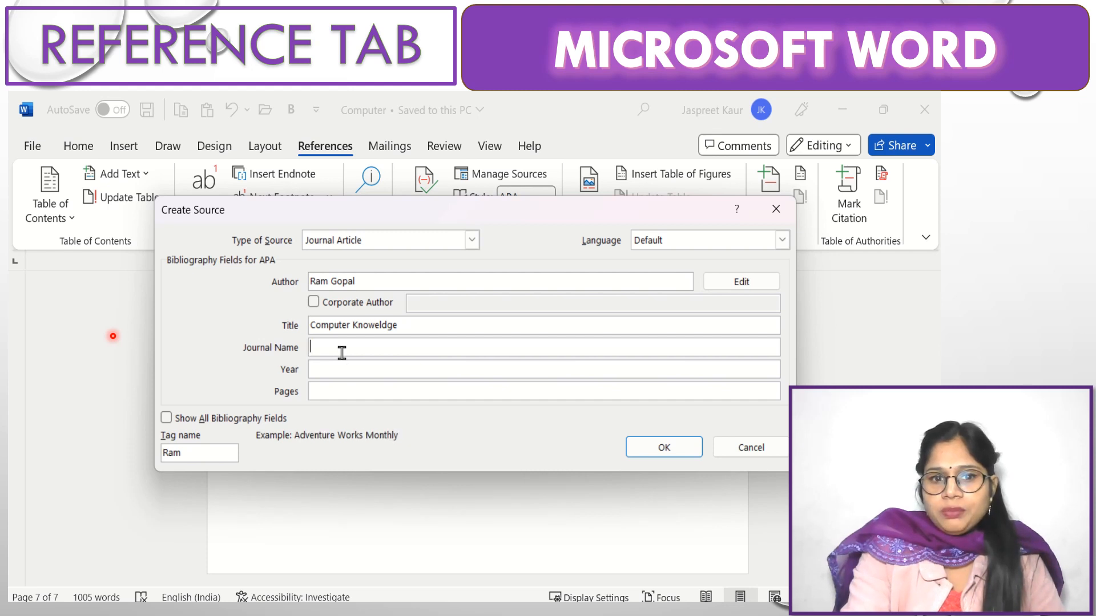
pyautogui.write('C')
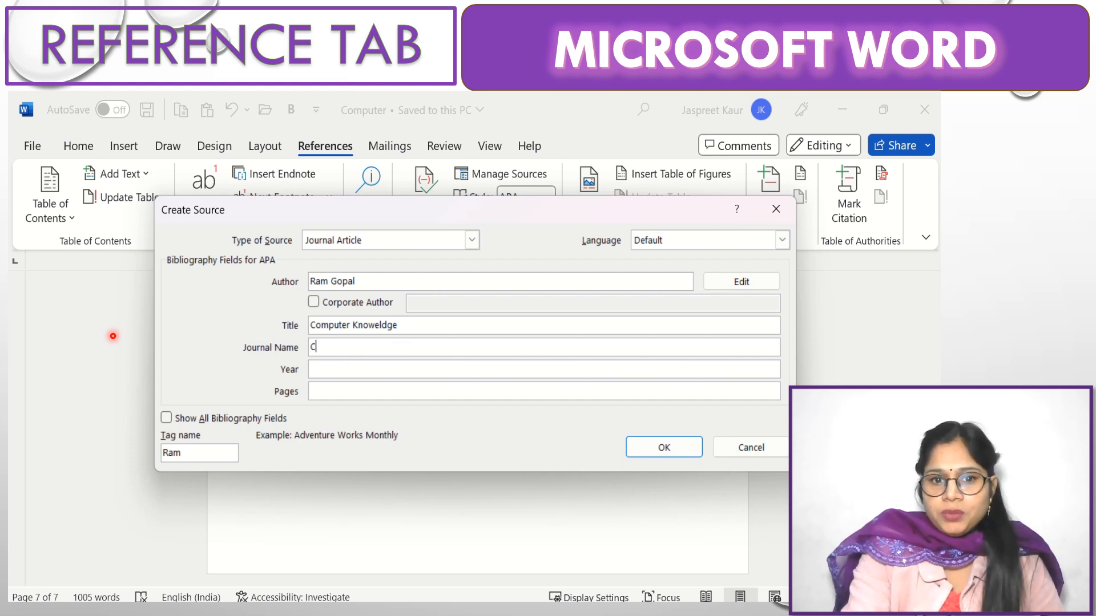
pyautogui.write('ompute')
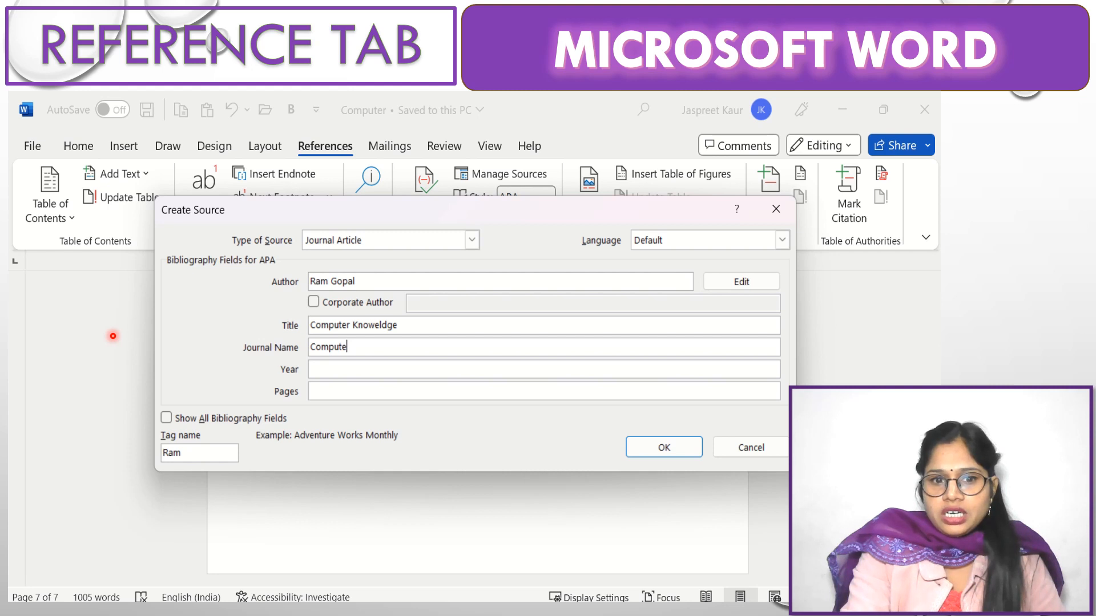
pyautogui.write('r')
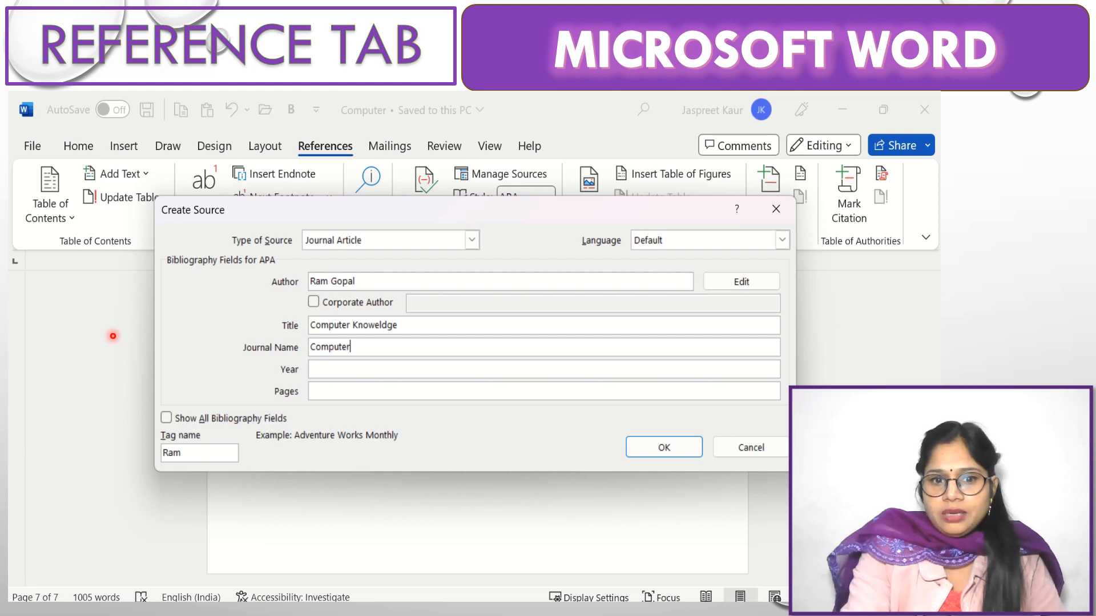
# Step: Set the source's year to 2010 and its pages to 30, and insert the citation
pyautogui.click(396, 368)
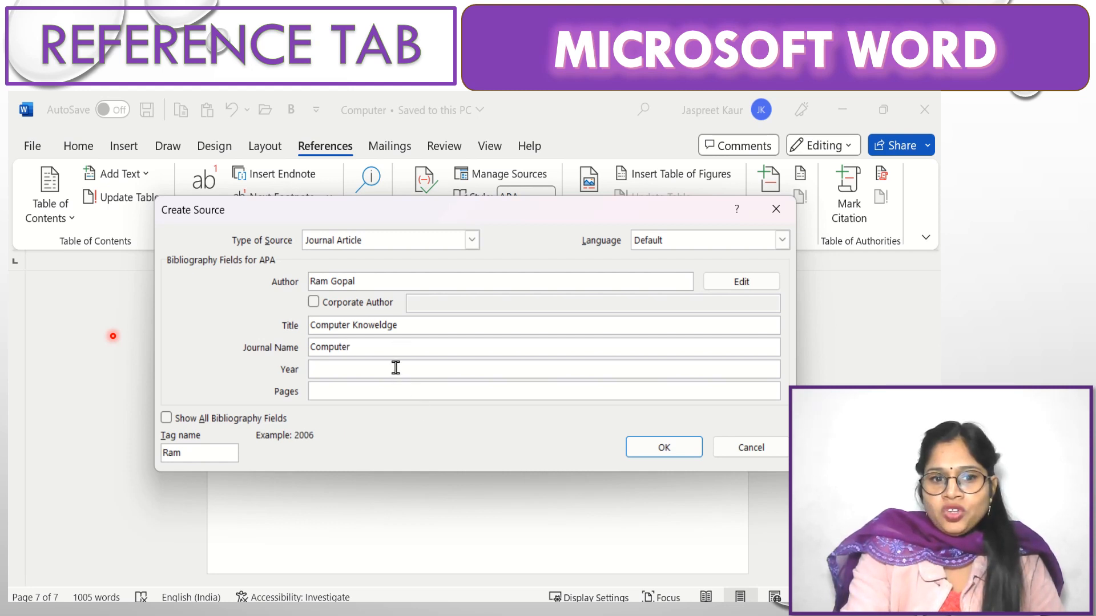
pyautogui.write('201')
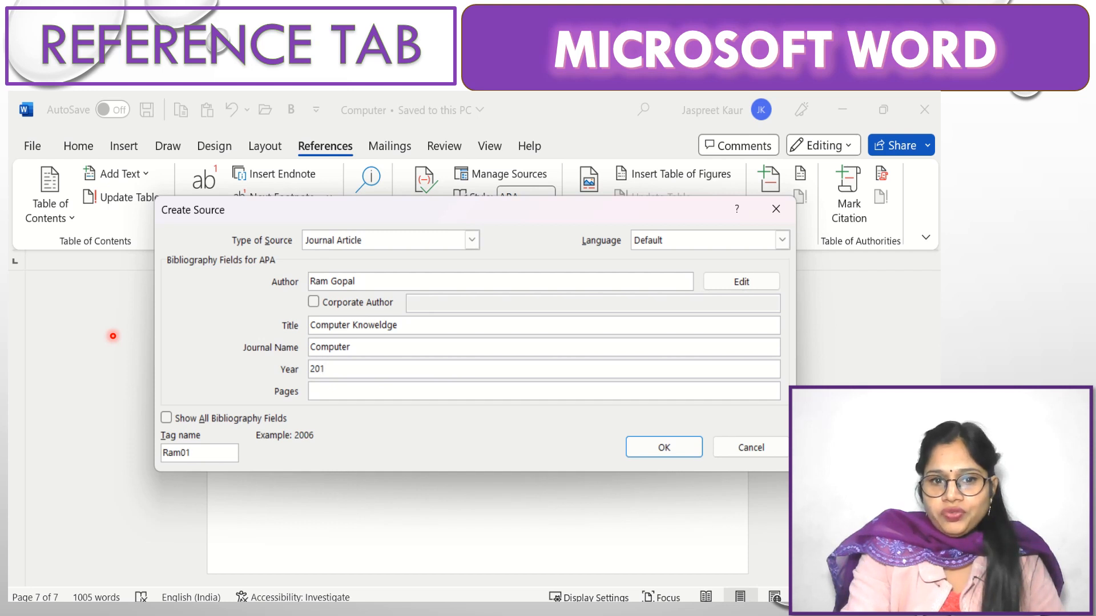
pyautogui.write('0')
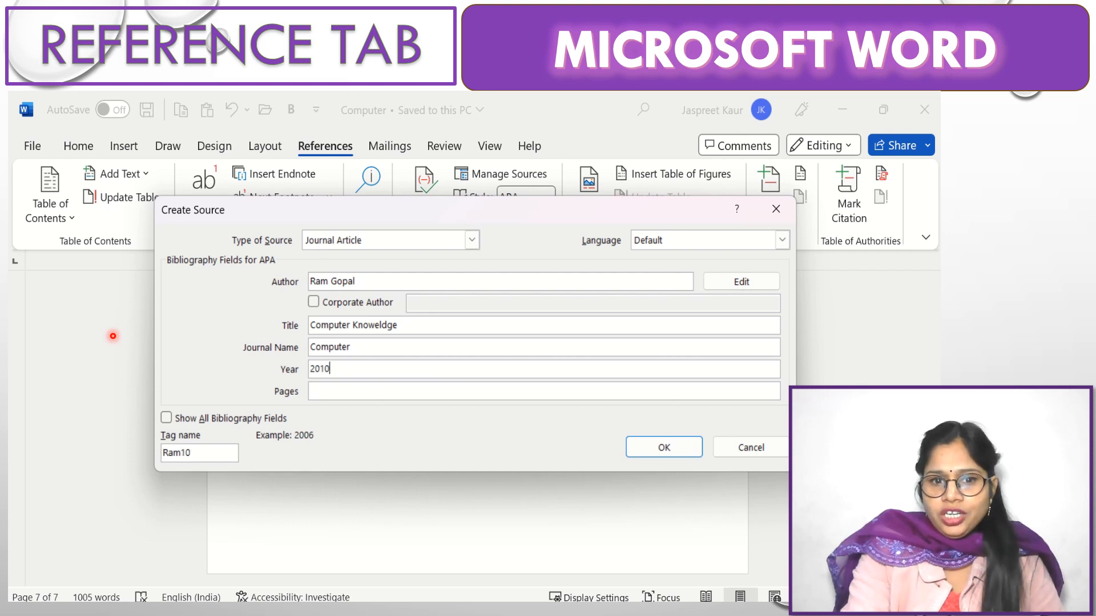
pyautogui.click(402, 388)
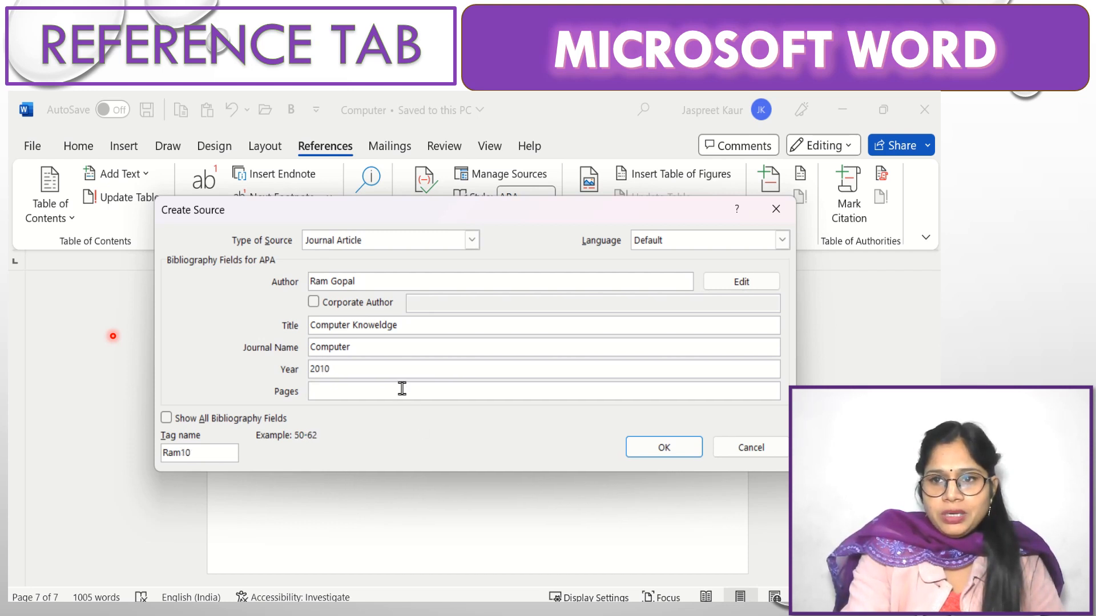
pyautogui.write('30')
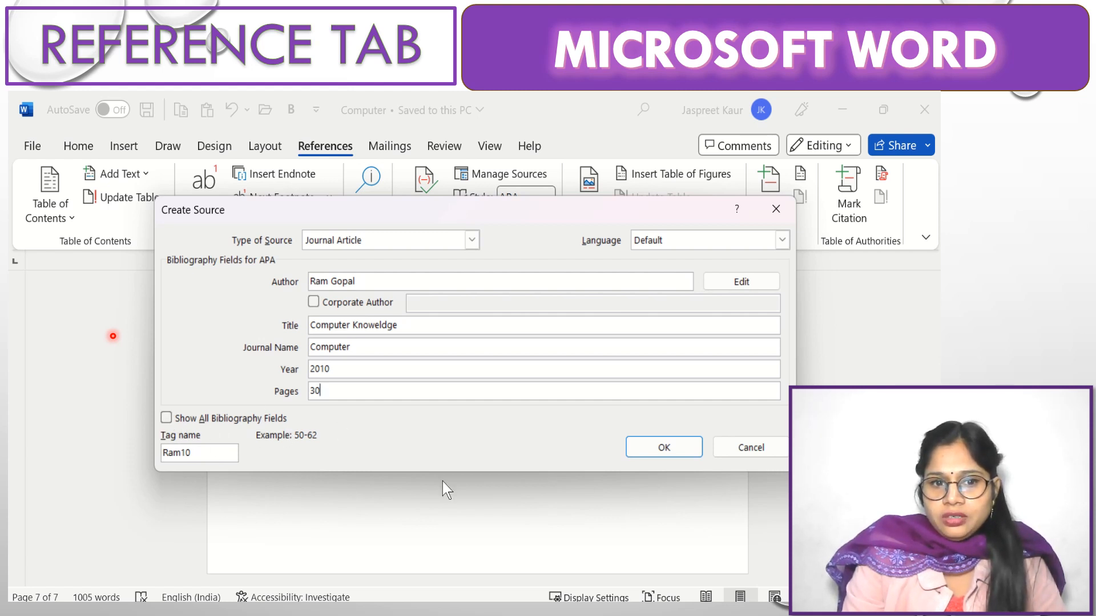
pyautogui.click(657, 450)
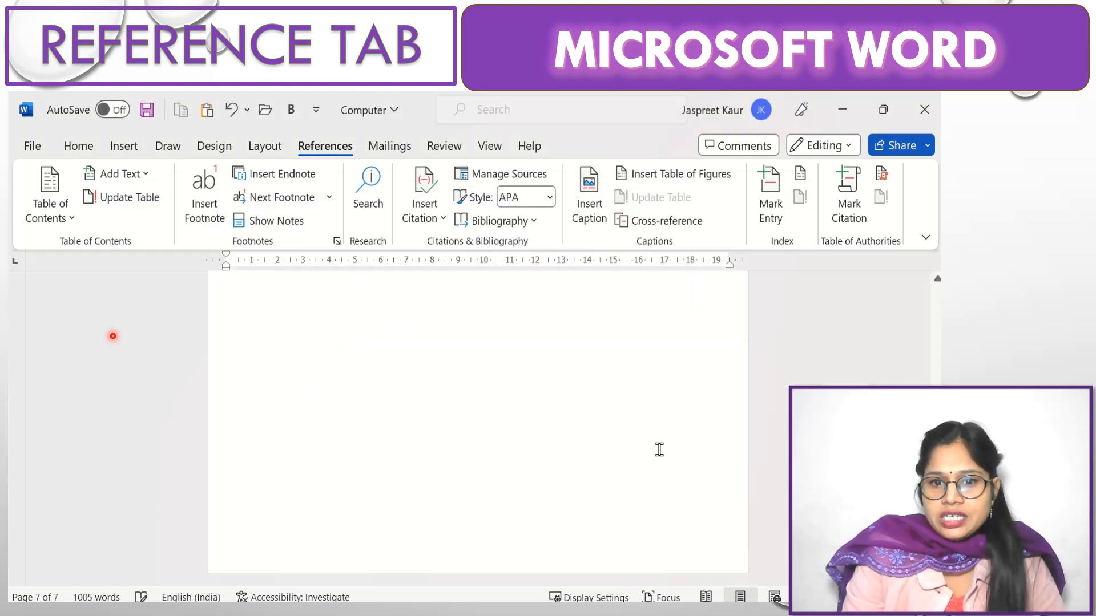
# Step: Start a second new citation source with Journal Article as its type
pyautogui.click(420, 224)
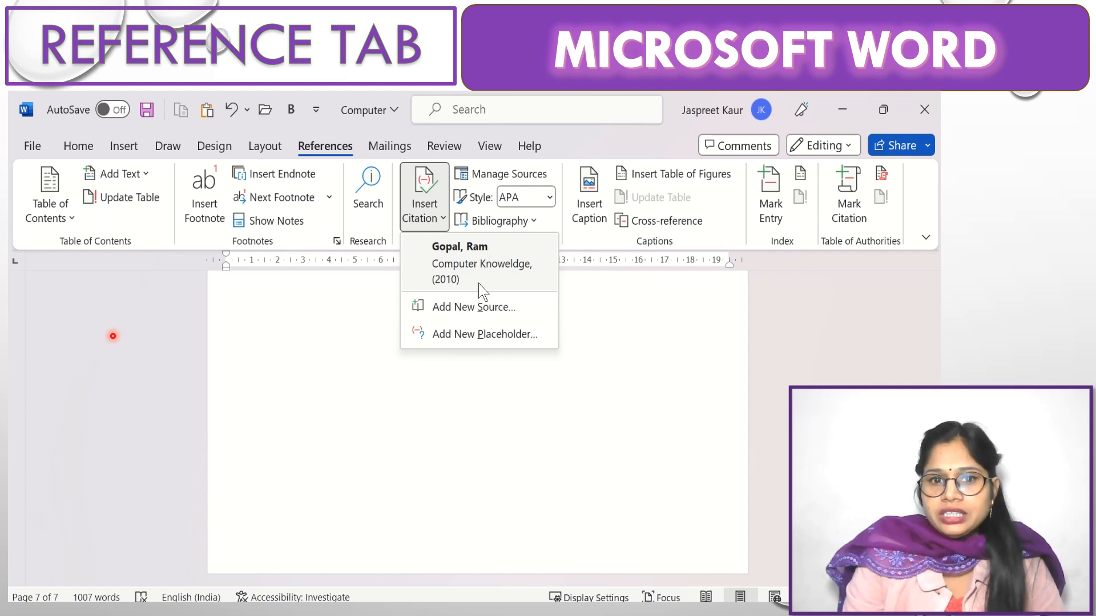
pyautogui.click(459, 308)
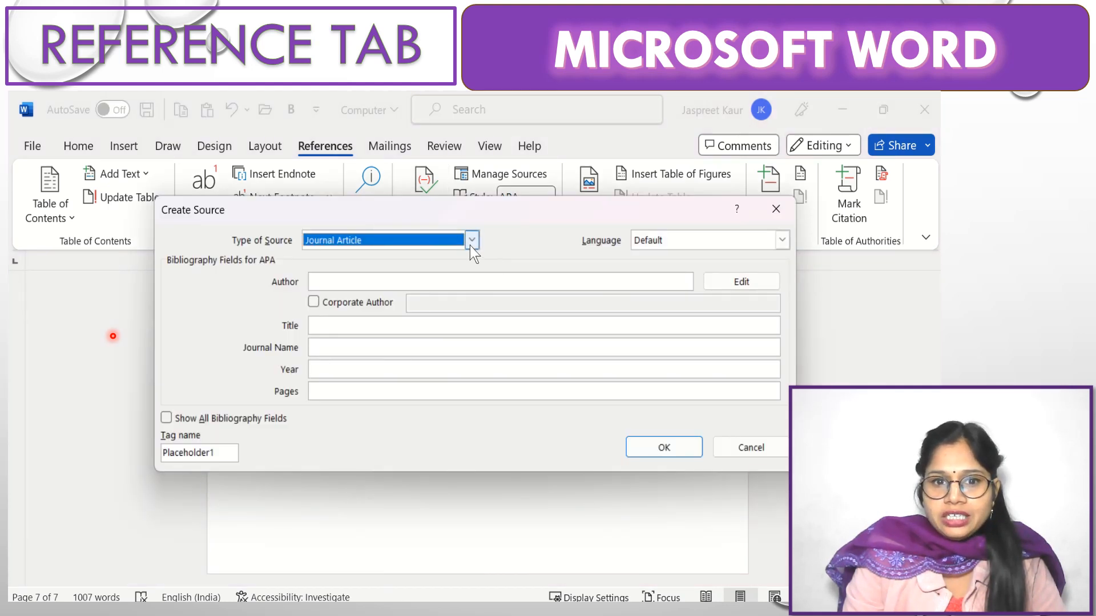
pyautogui.click(470, 245)
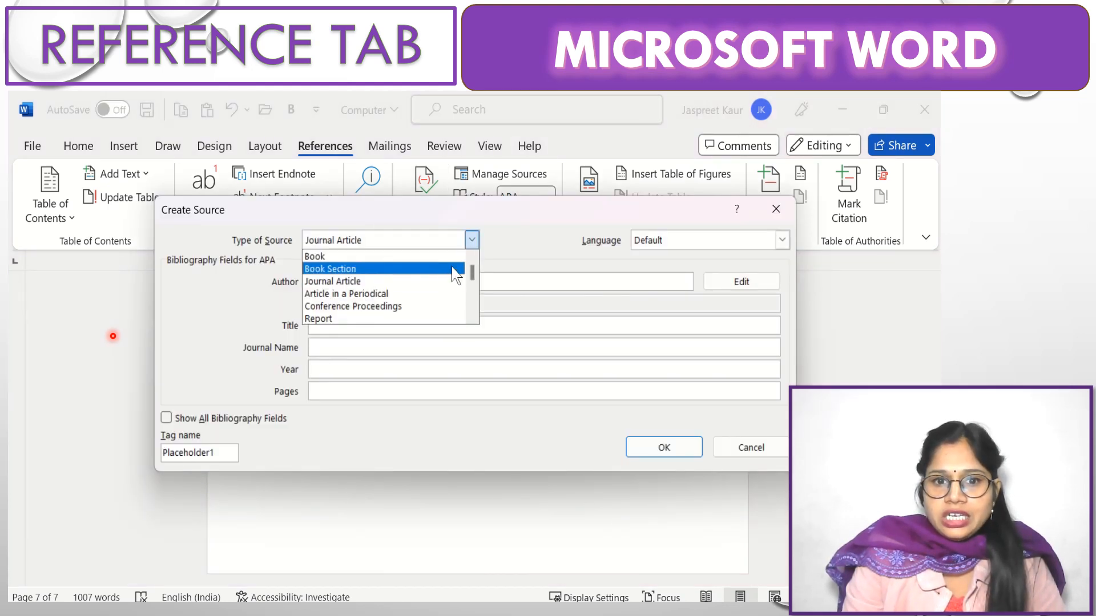
pyautogui.click(446, 280)
# Step: Enter the author's full name for the second journal article source
pyautogui.click(421, 281)
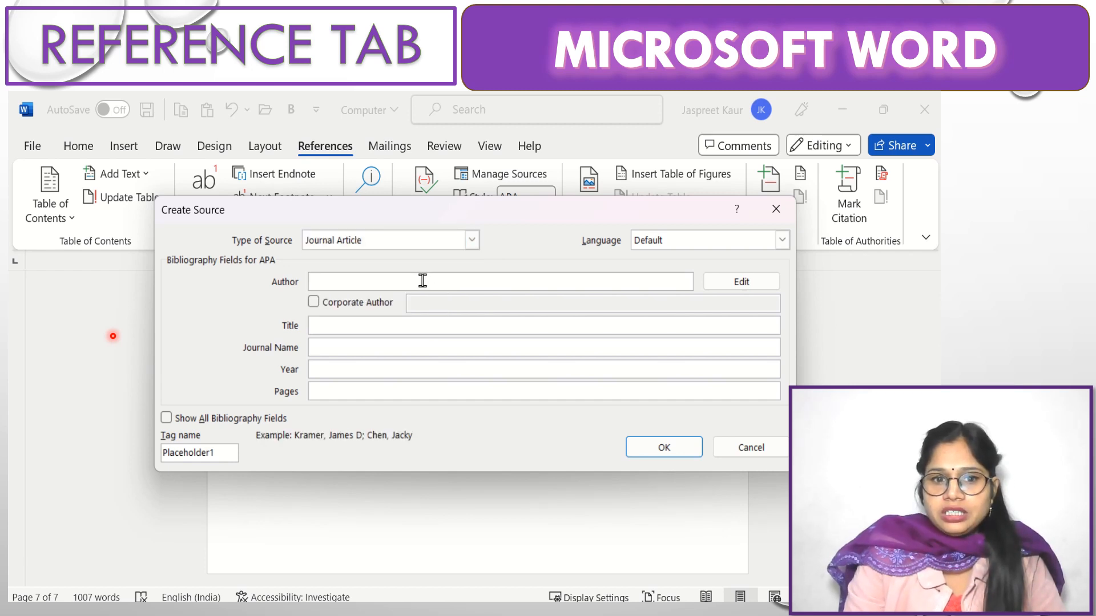
pyautogui.write('R')
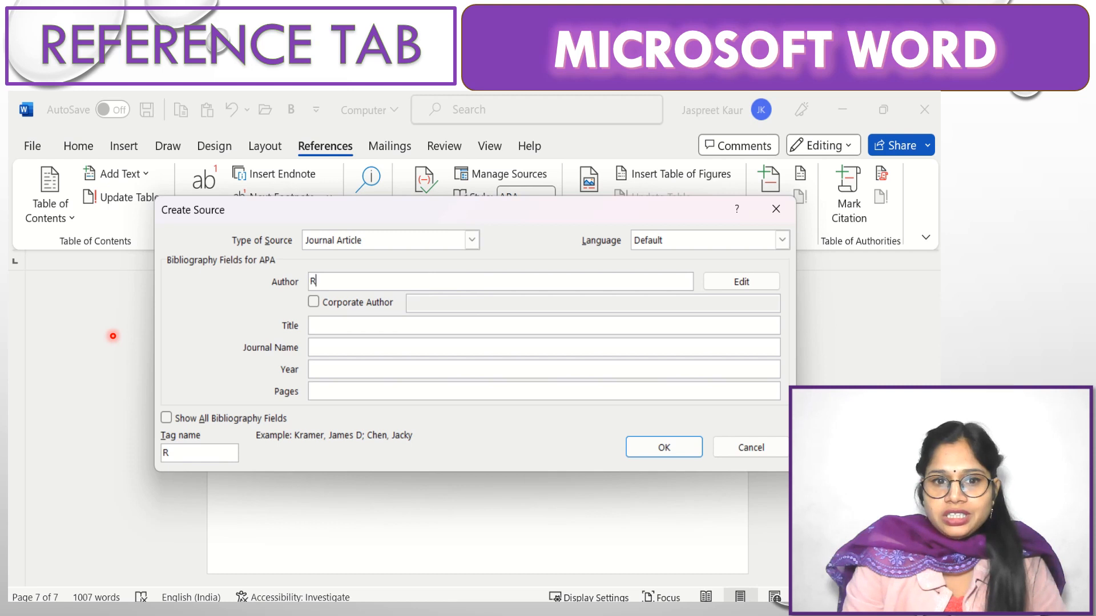
pyautogui.write('itish ')
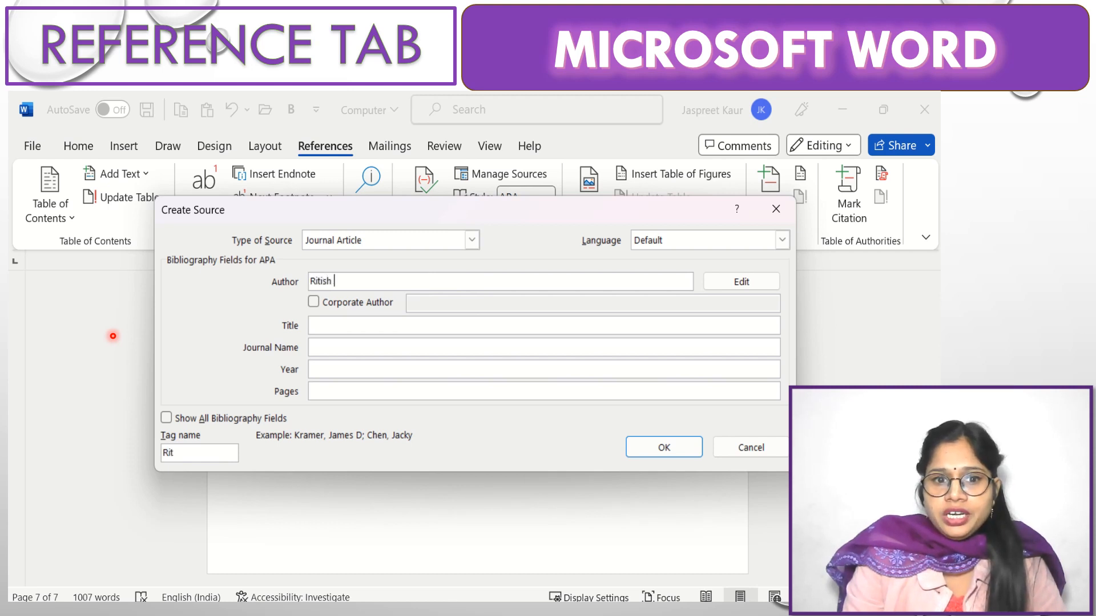
pyautogui.write('Kapoor')
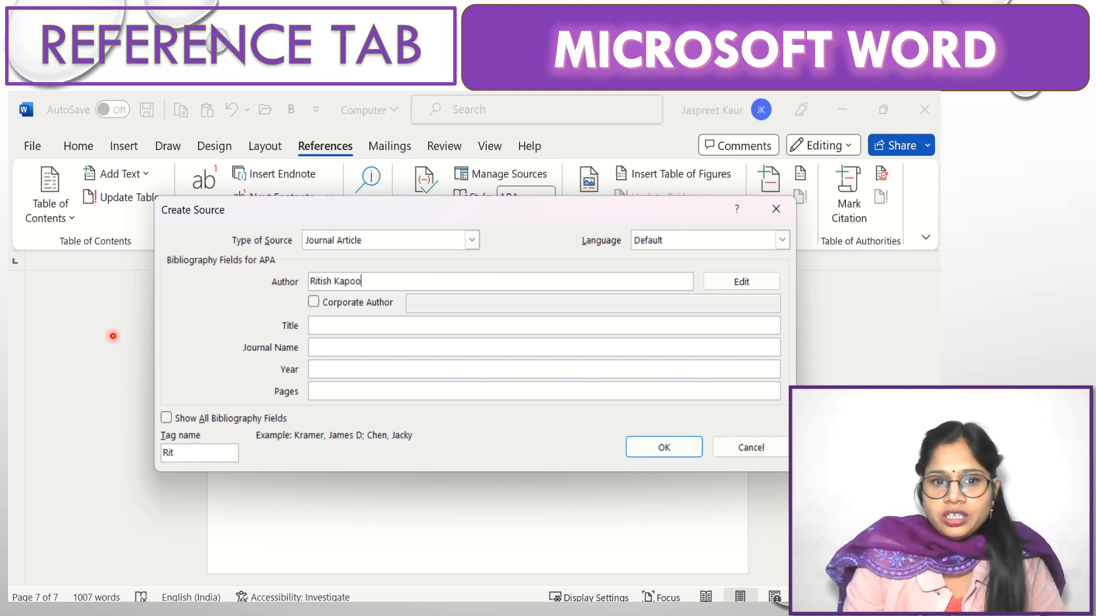
# Step: Set the second source's title to "Computer Science" and its journal name to "Science"
pyautogui.press('Tab')
pyautogui.press('Tab')
pyautogui.press('Tab')
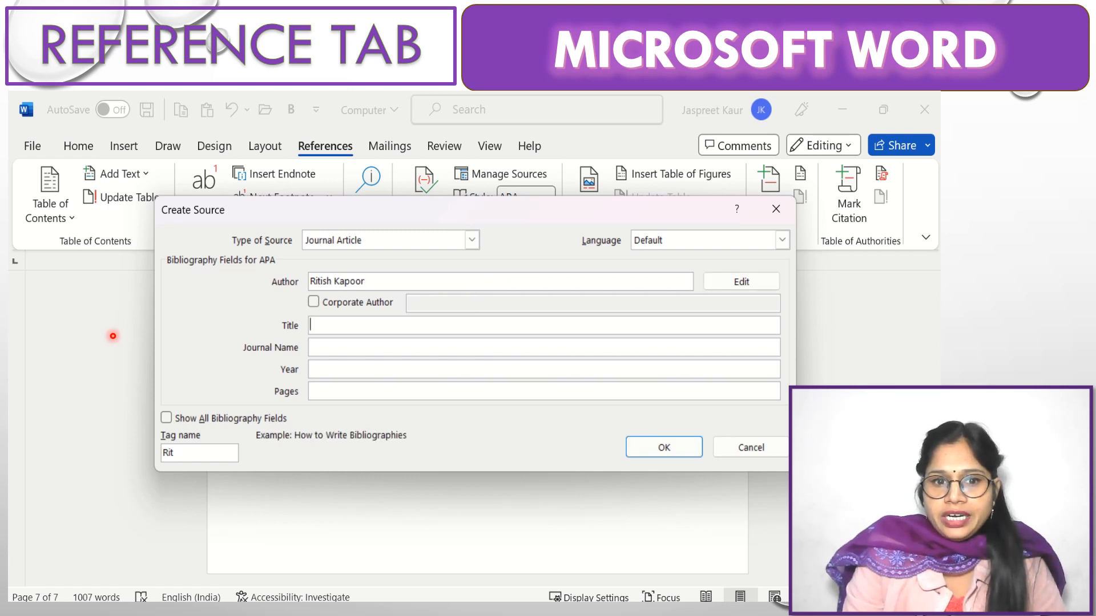
pyautogui.write('Compu')
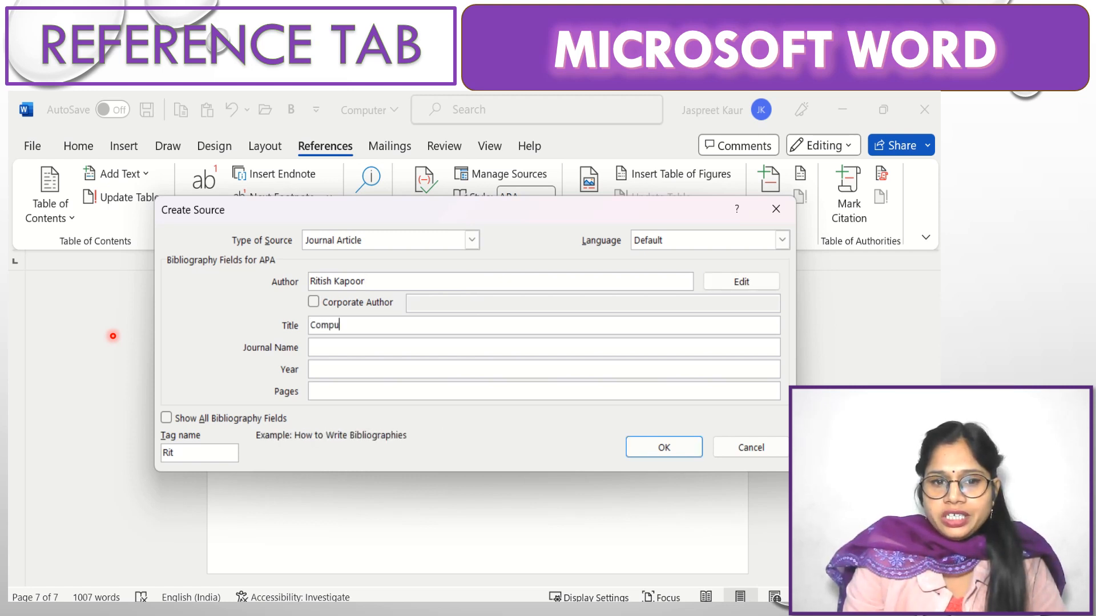
pyautogui.write('ter')
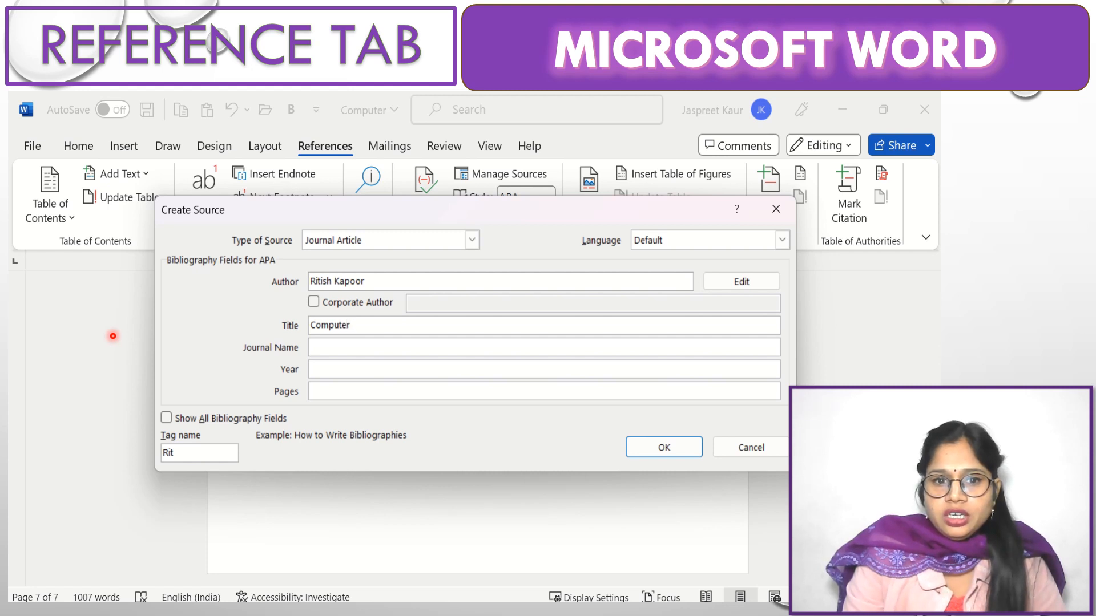
pyautogui.write(' Science')
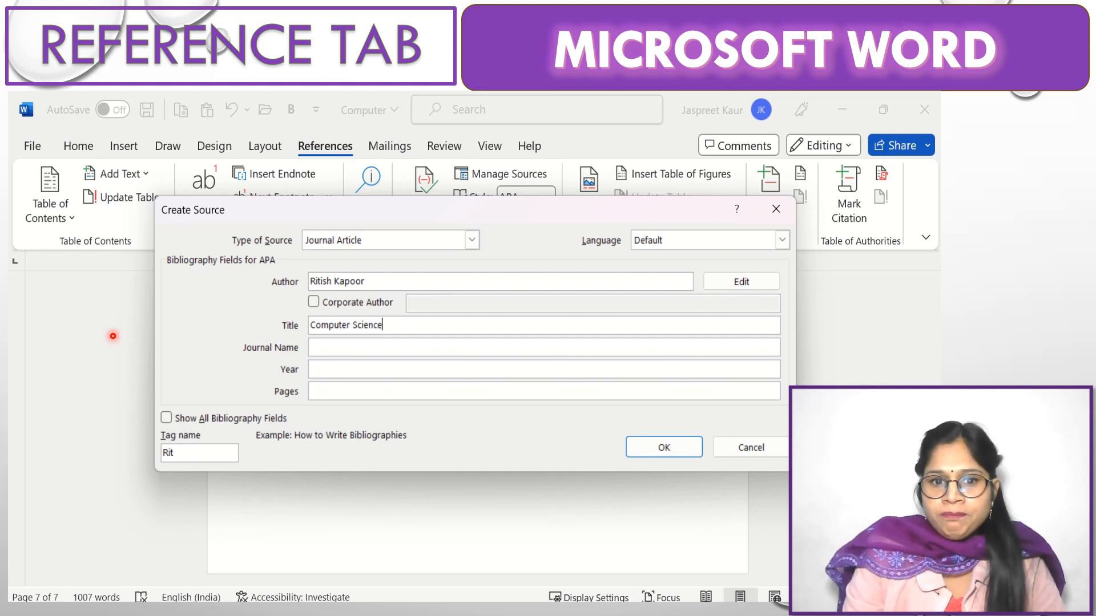
pyautogui.press('Tab')
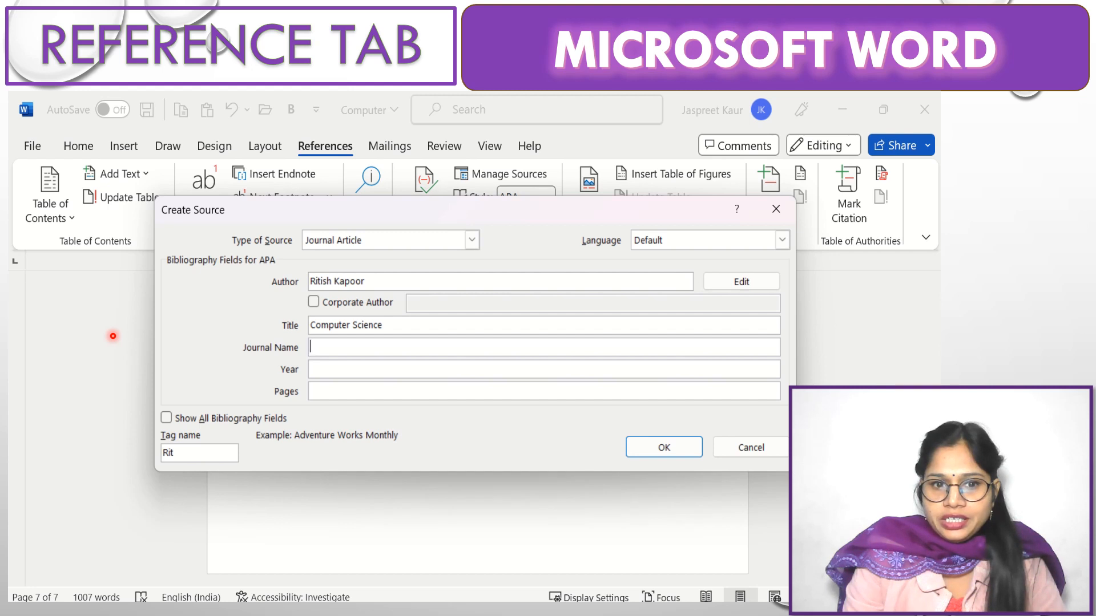
pyautogui.write('Scie')
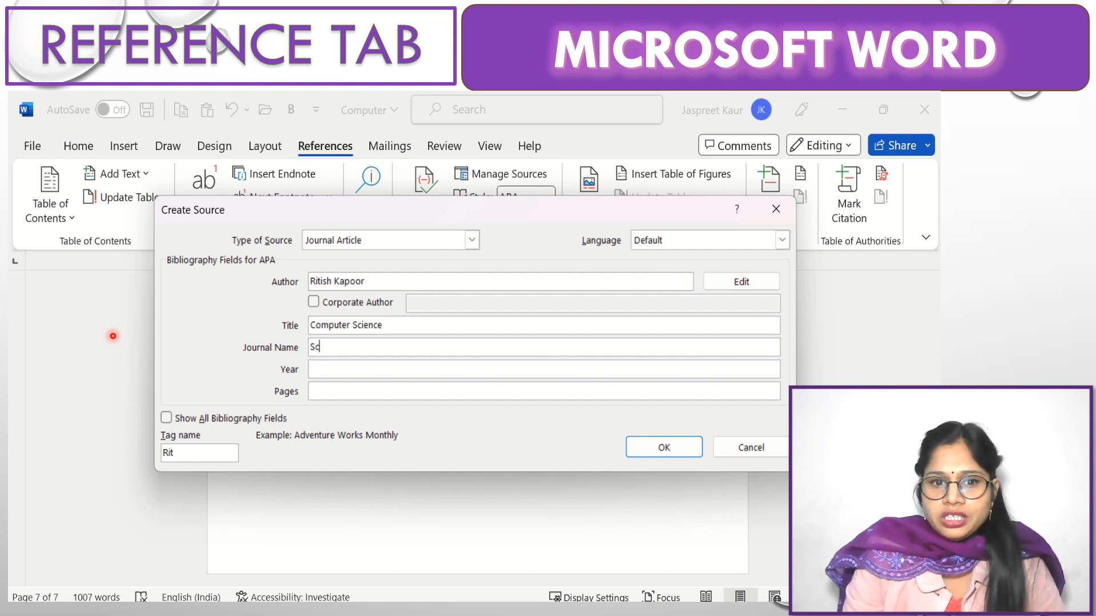
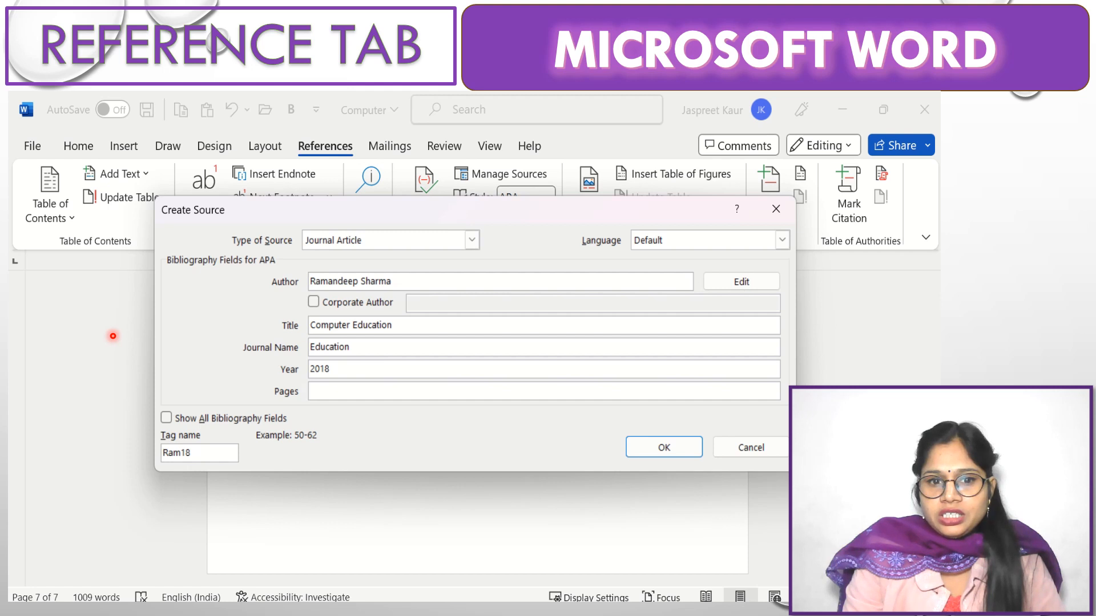
# Step: Set the "Computer Education" source's pages to 20, insert its citation, and check the list of citable sources
pyautogui.write('20')
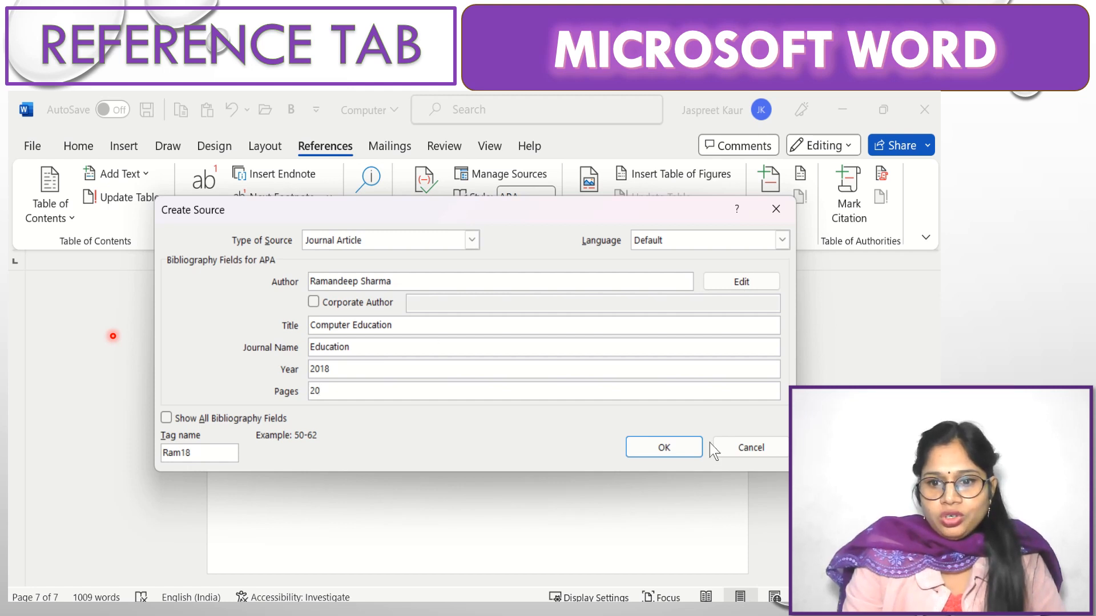
pyautogui.click(670, 446)
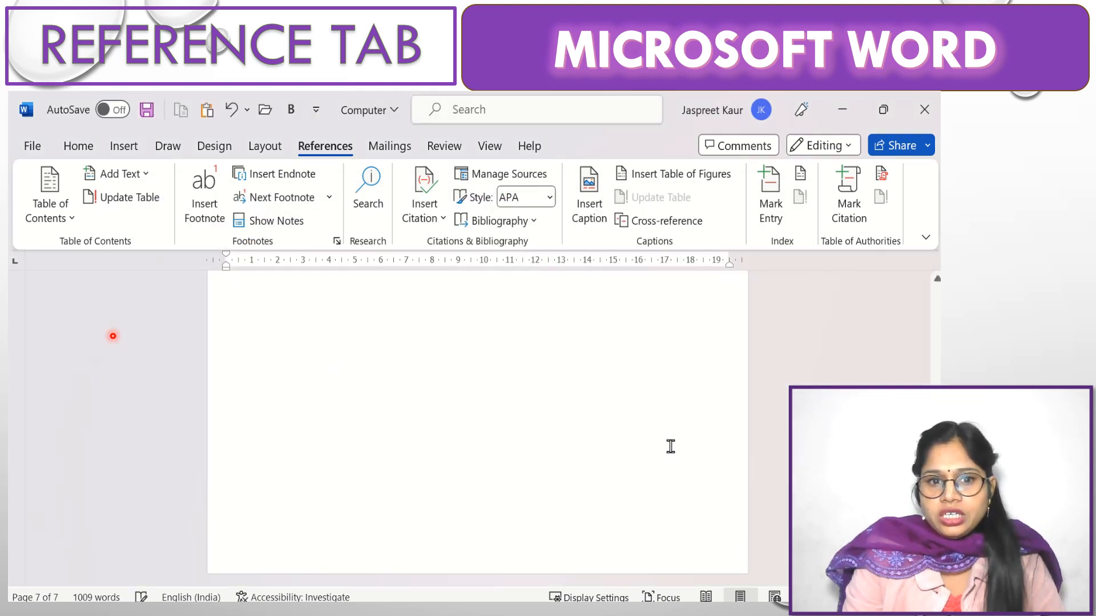
pyautogui.click(415, 224)
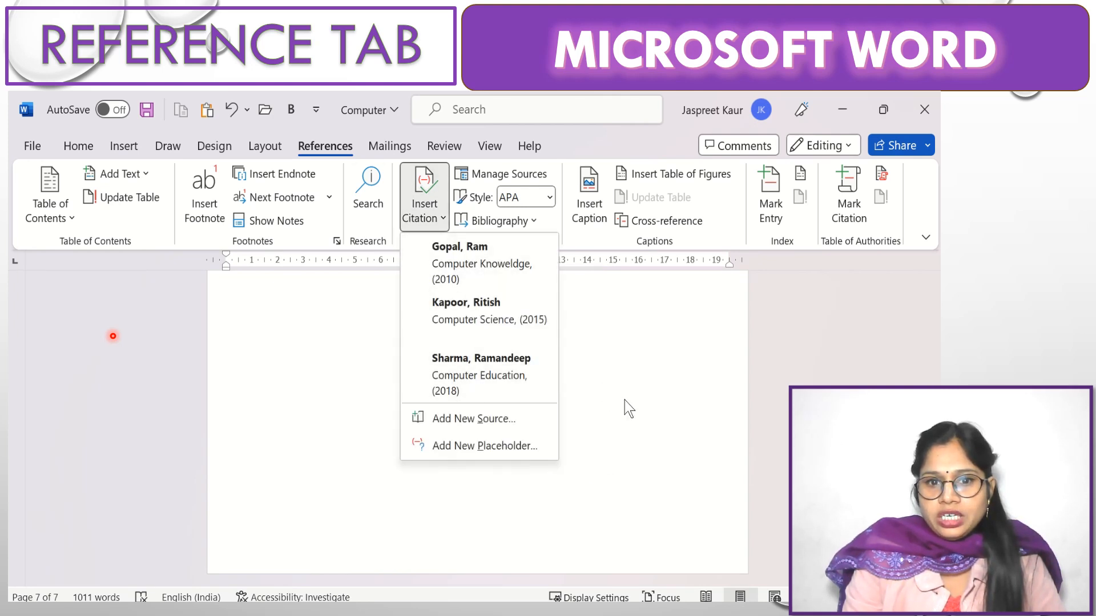
pyautogui.click(643, 366)
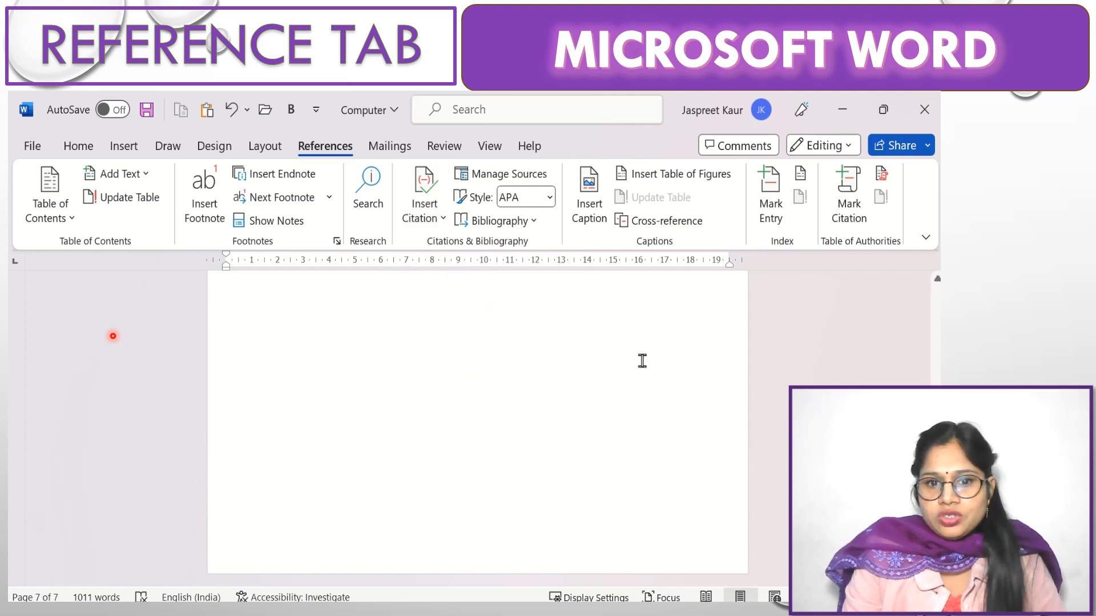
# Step: Open the source manager and try to copy the 2018 "Computer Education" source to the master list, declining the overwrite
pyautogui.click(501, 176)
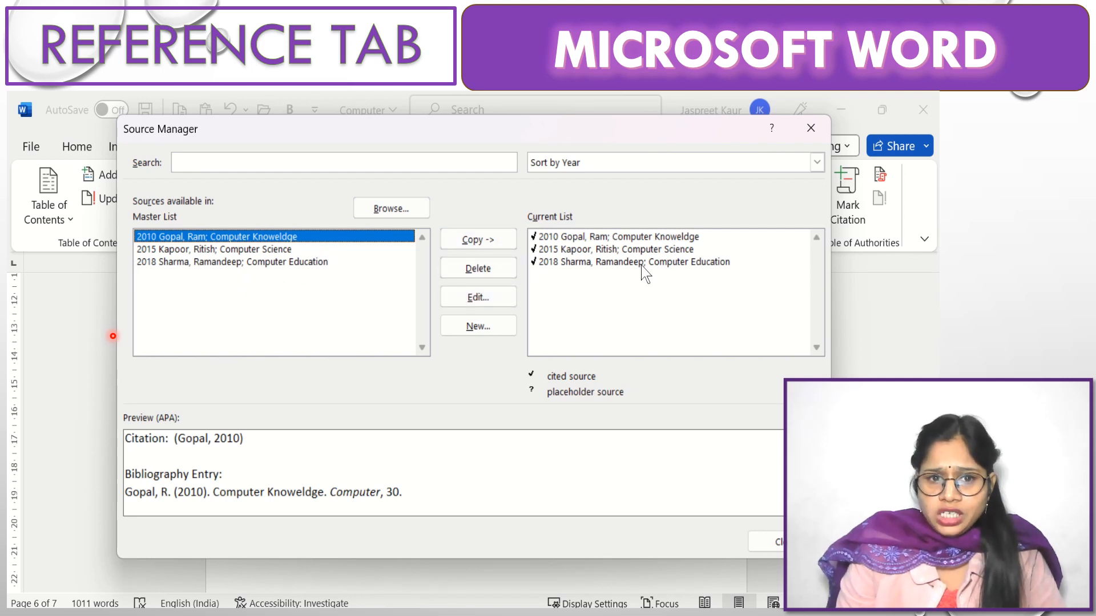
pyautogui.click(613, 262)
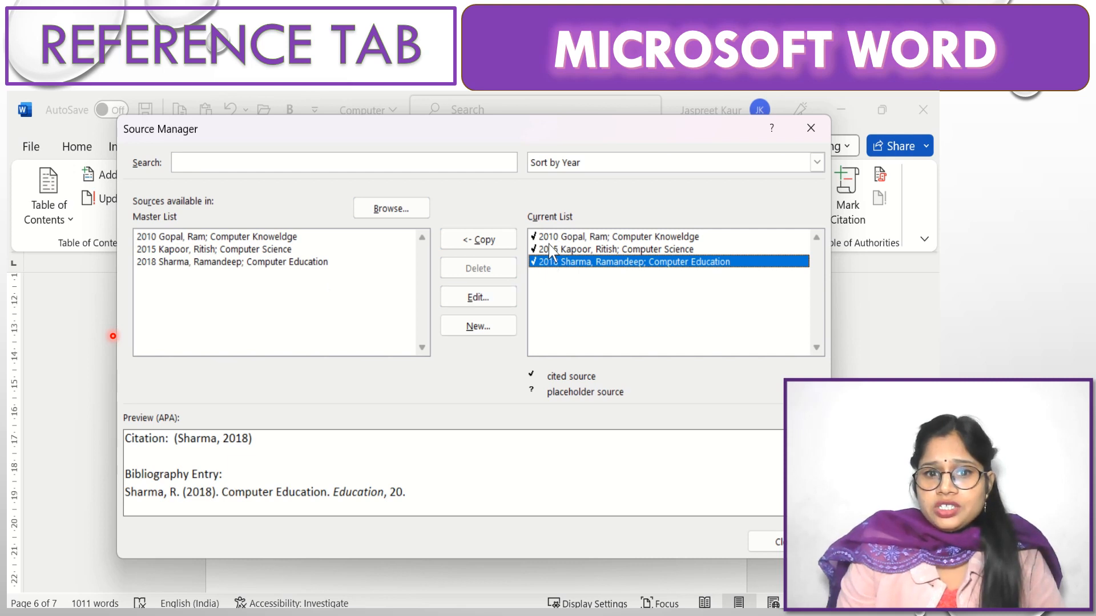
pyautogui.click(479, 241)
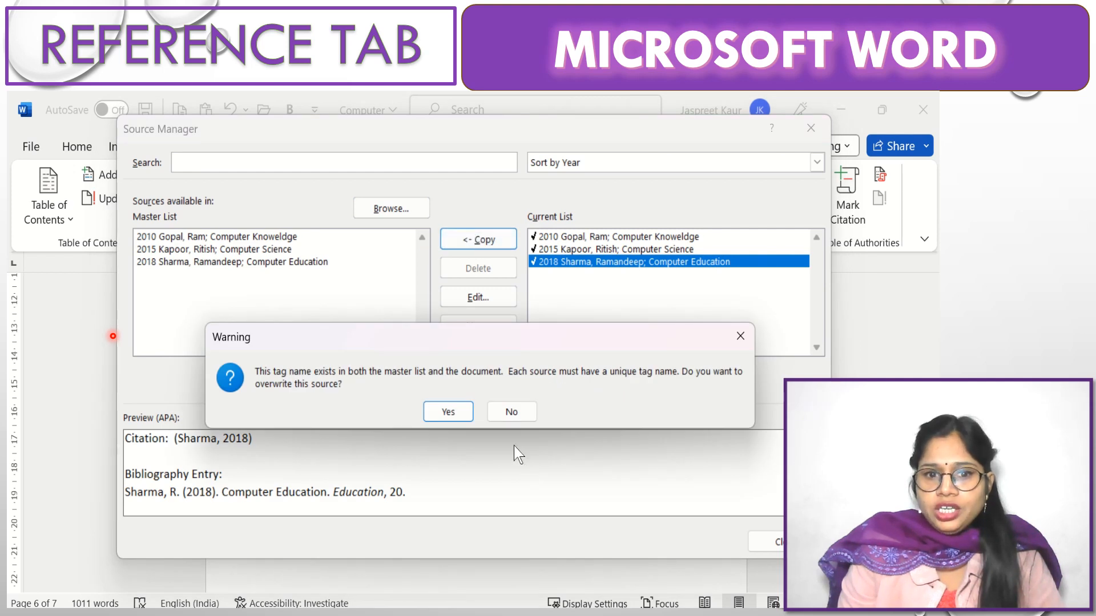
pyautogui.click(514, 413)
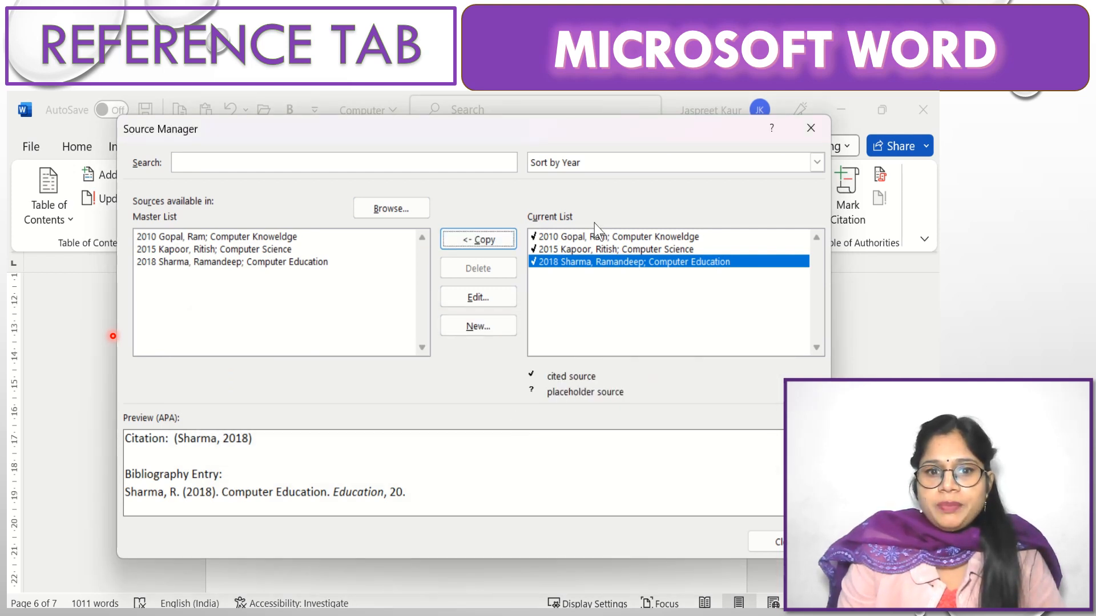
# Step: Delete the 2018 "Computer Education" source from the master list and copy it back from the current list
pyautogui.click(211, 262)
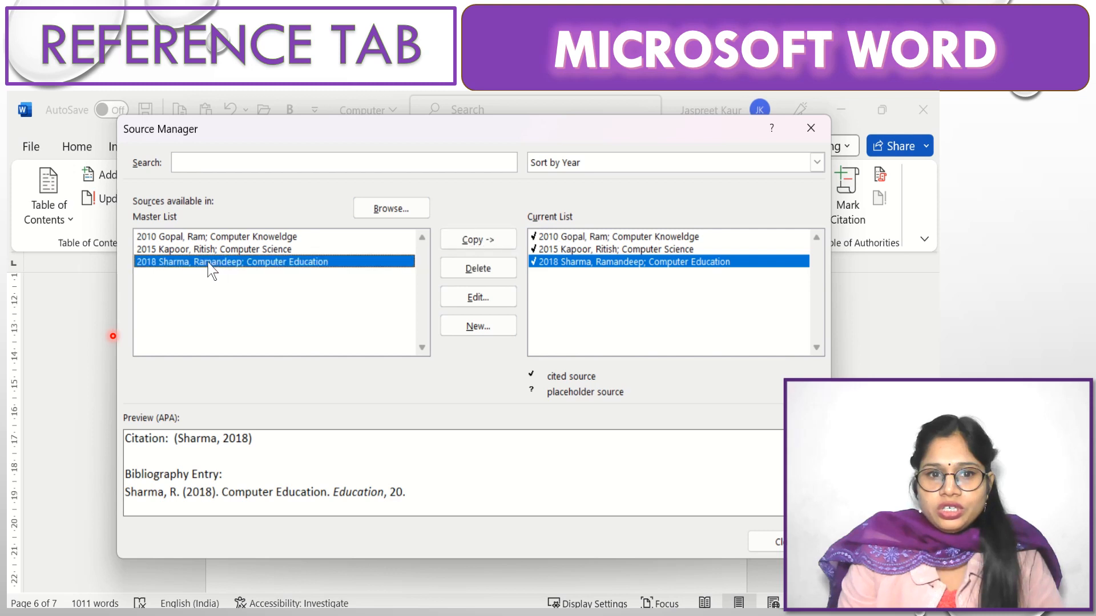
pyautogui.click(488, 274)
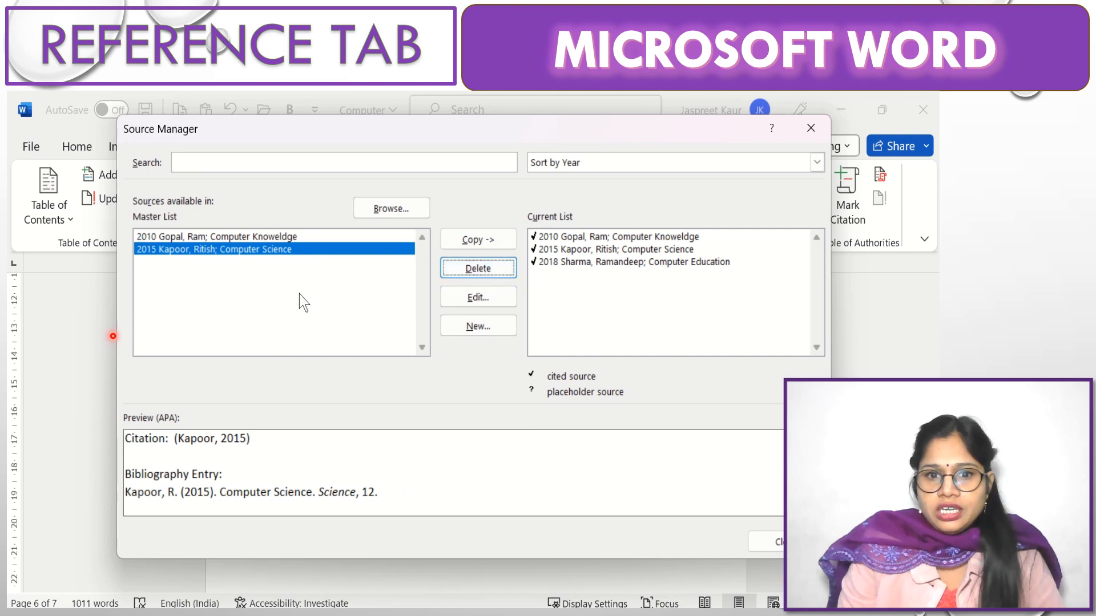
pyautogui.click(622, 308)
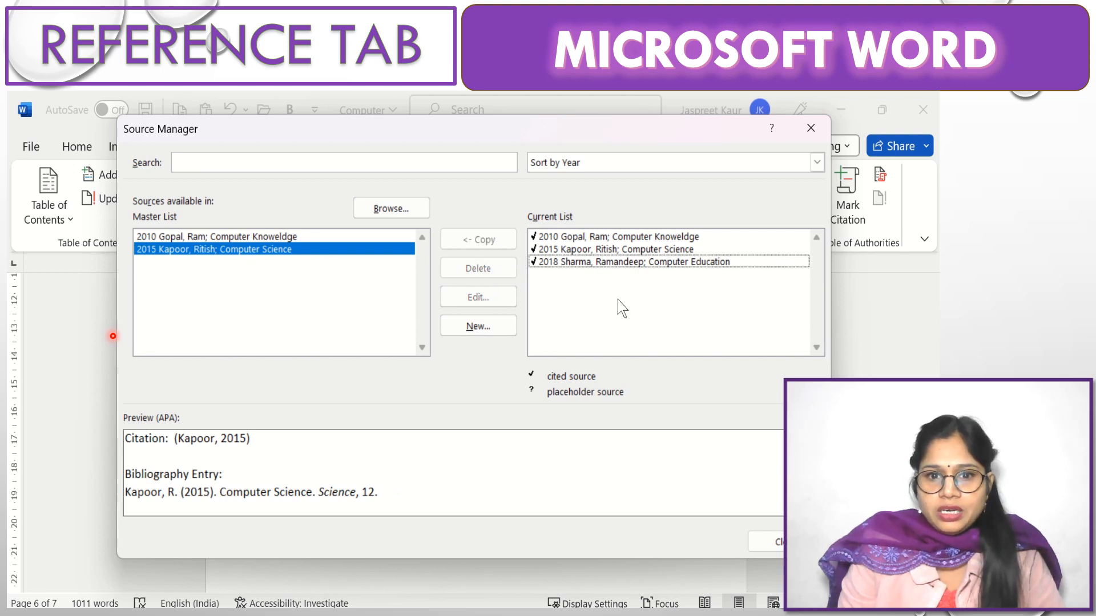
pyautogui.click(575, 262)
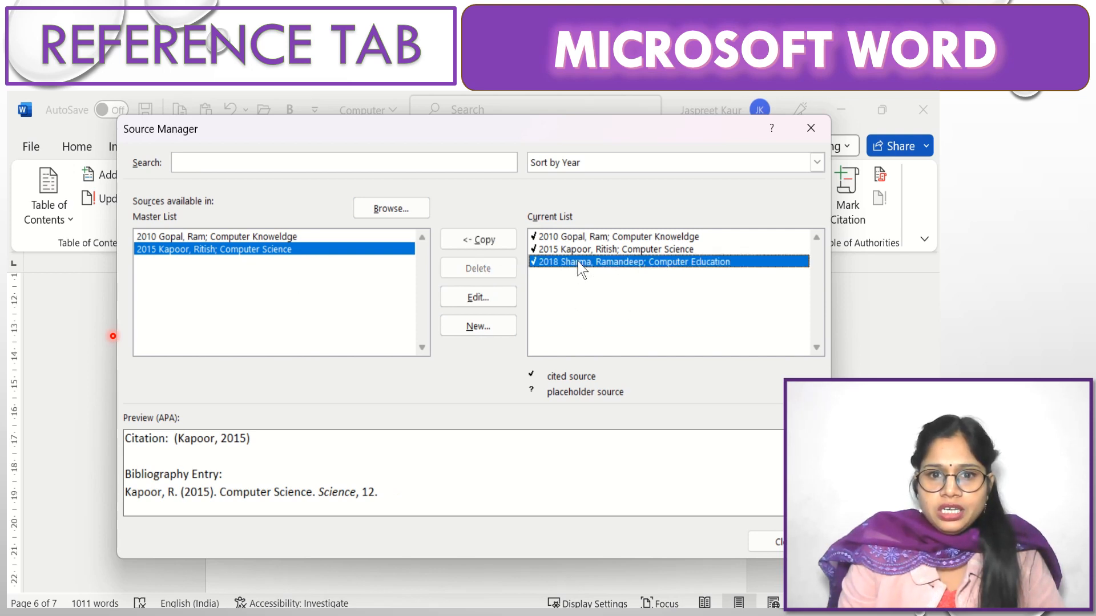
pyautogui.click(488, 241)
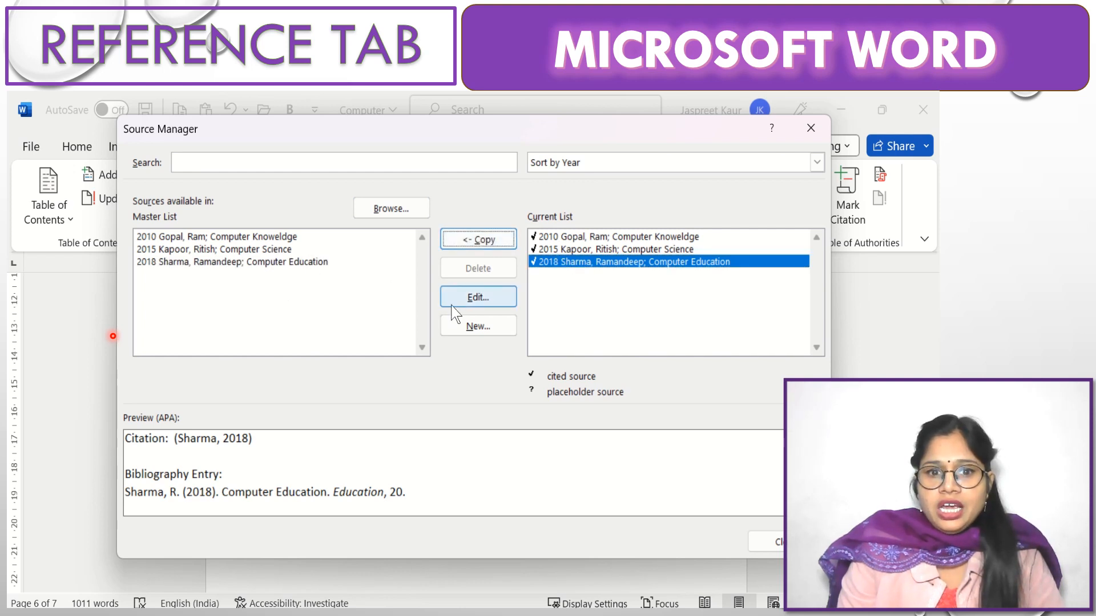
# Step: Open the "Computer Education" source's editable details for review and close them without changes
pyautogui.click(471, 302)
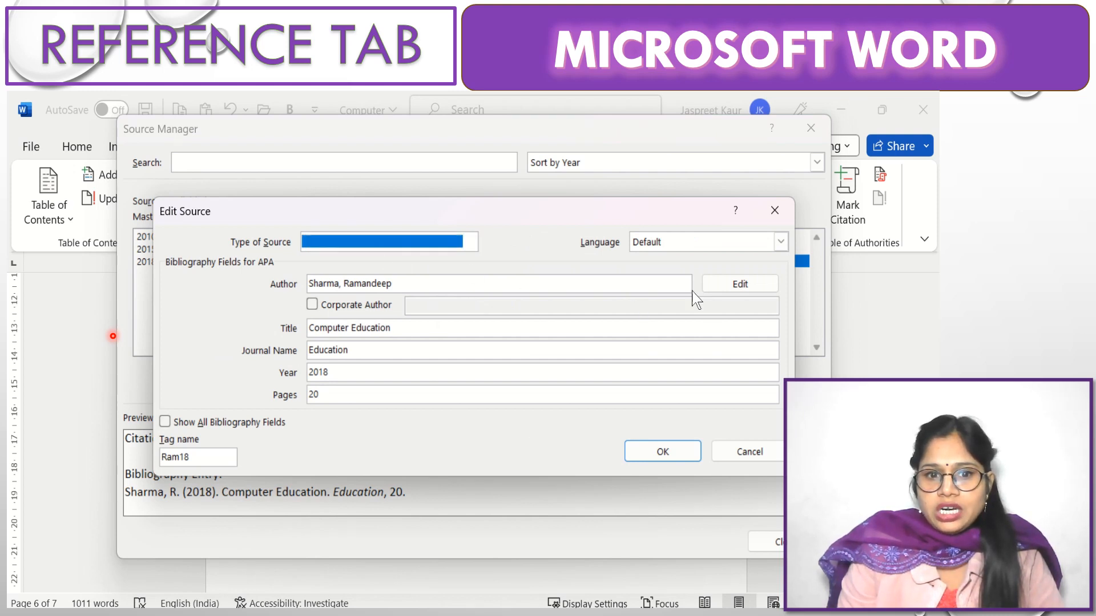
pyautogui.click(775, 214)
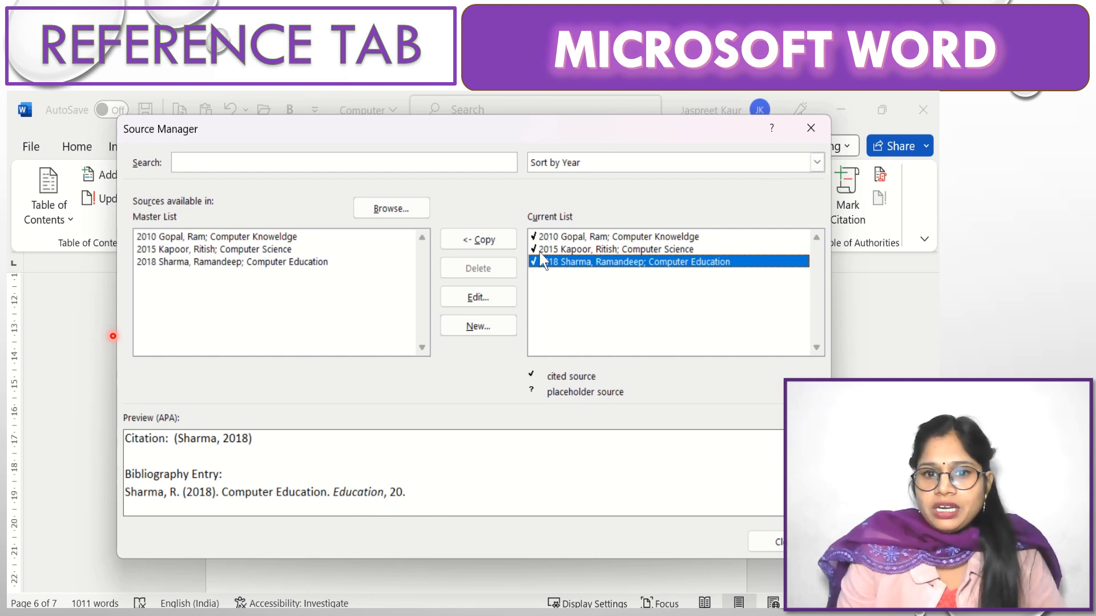
# Step: Try sorting the source lists by author, by tag and by title in turn
pyautogui.click(818, 162)
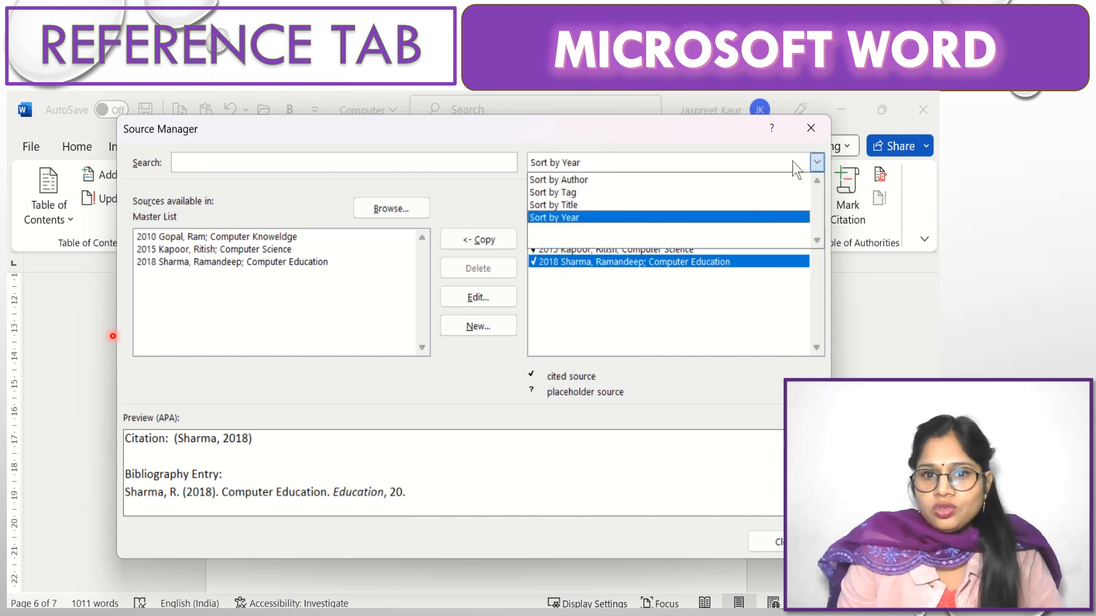
pyautogui.click(665, 181)
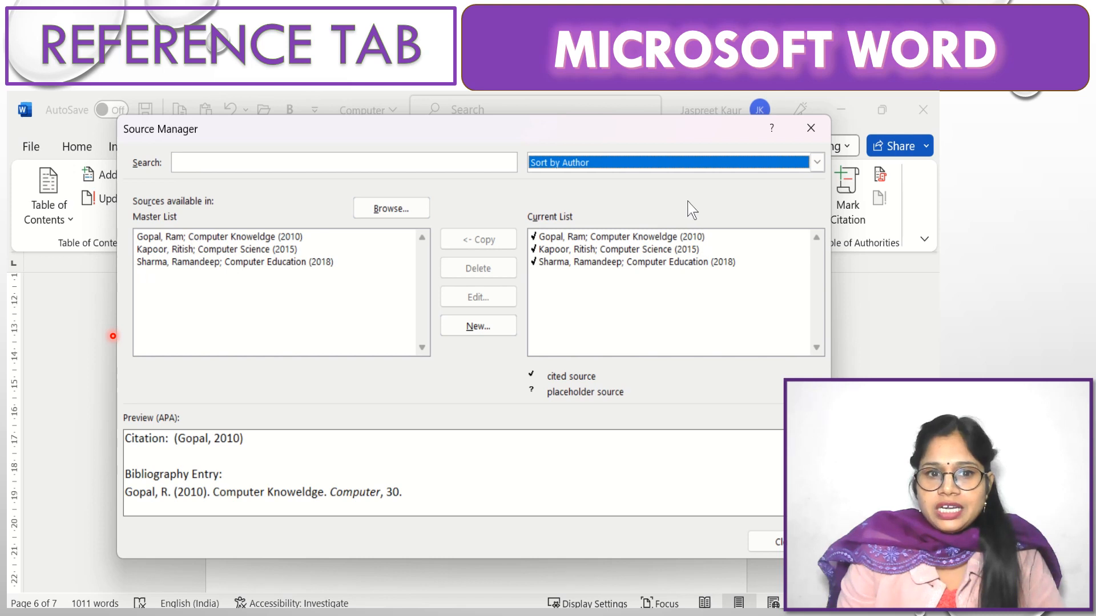
pyautogui.click(817, 162)
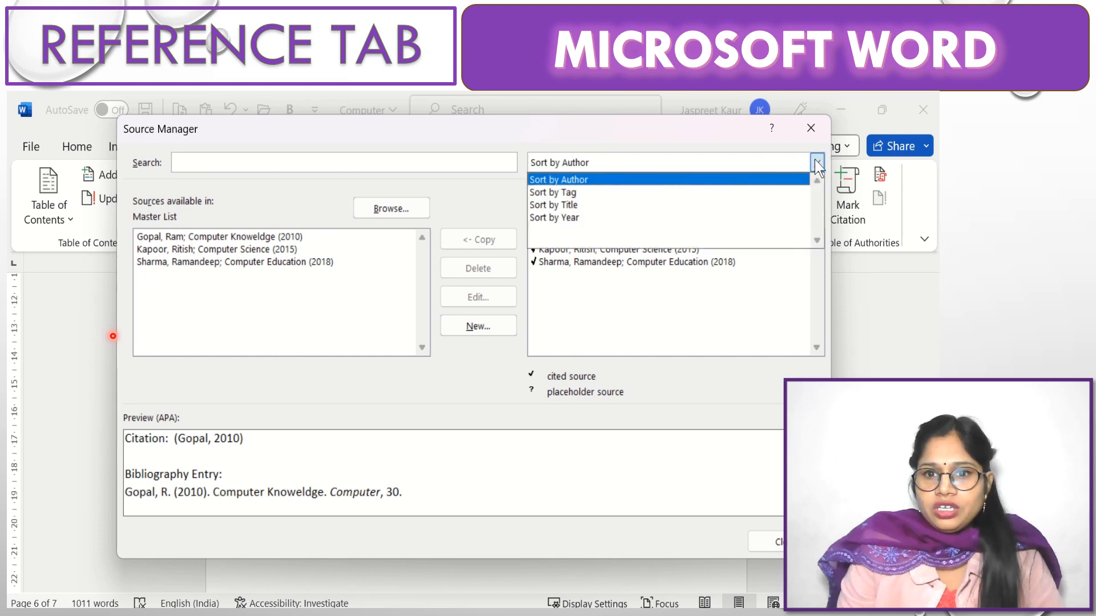
pyautogui.click(760, 194)
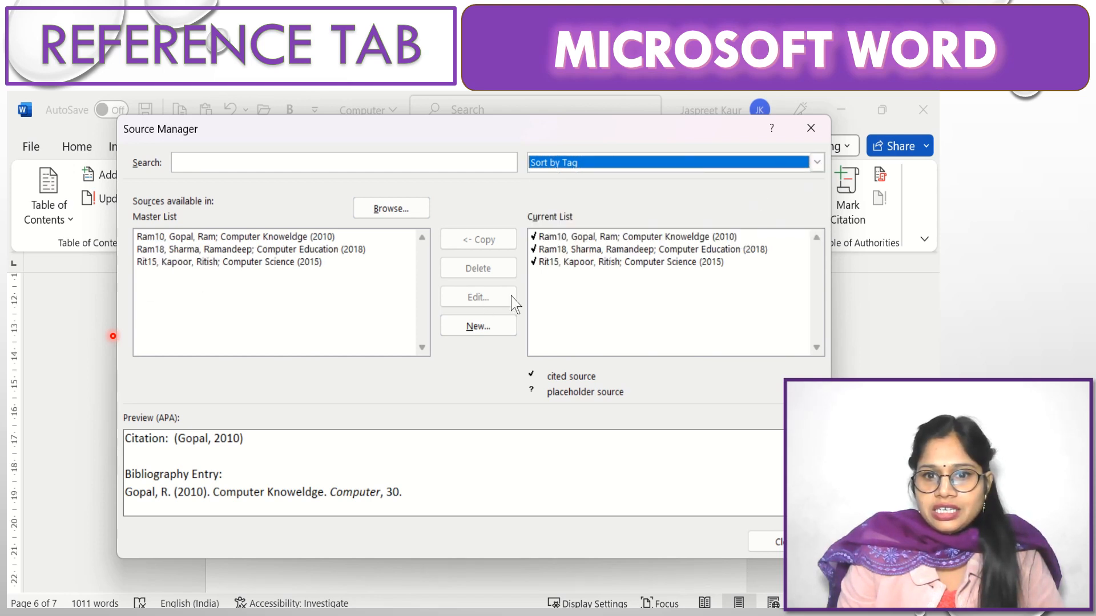
pyautogui.click(816, 162)
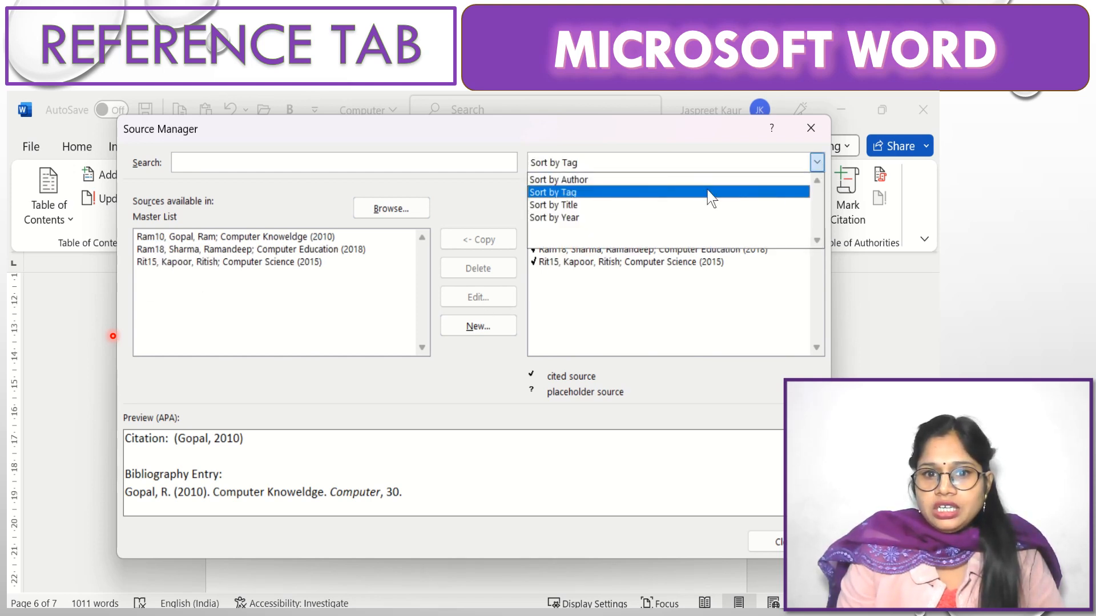
pyautogui.click(674, 206)
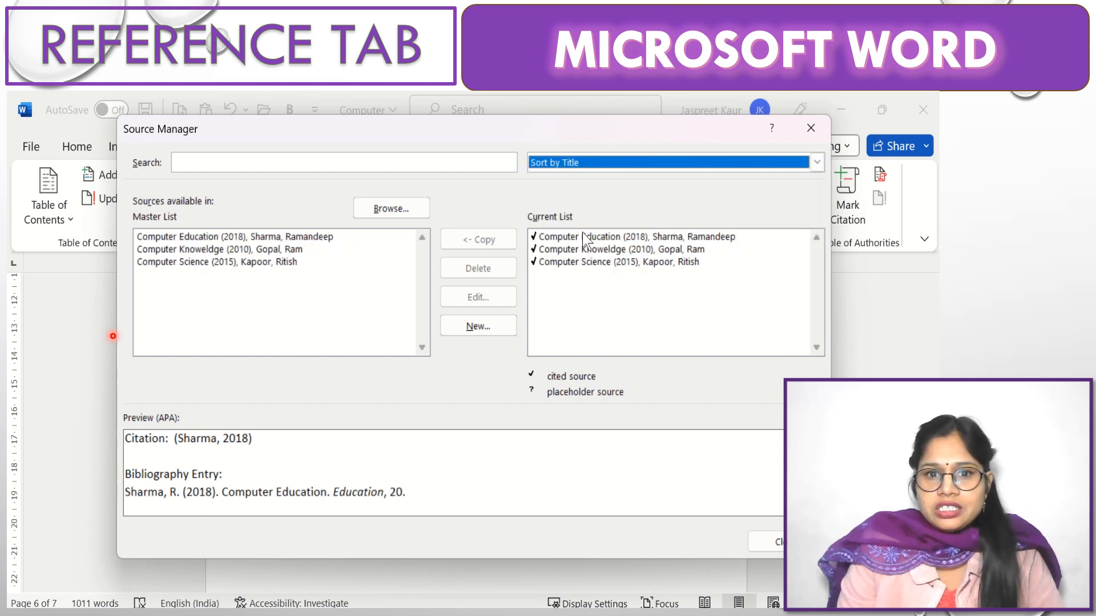
# Step: Set the source lists' sort order back to Sort by Author
pyautogui.click(817, 163)
pyautogui.press('Up')
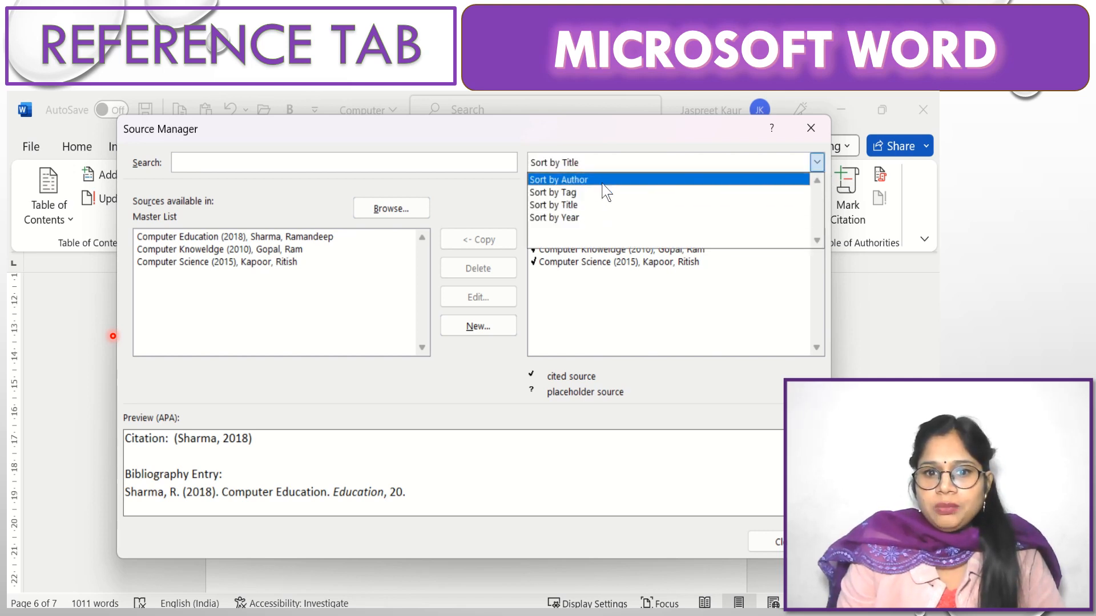
pyautogui.press('Return')
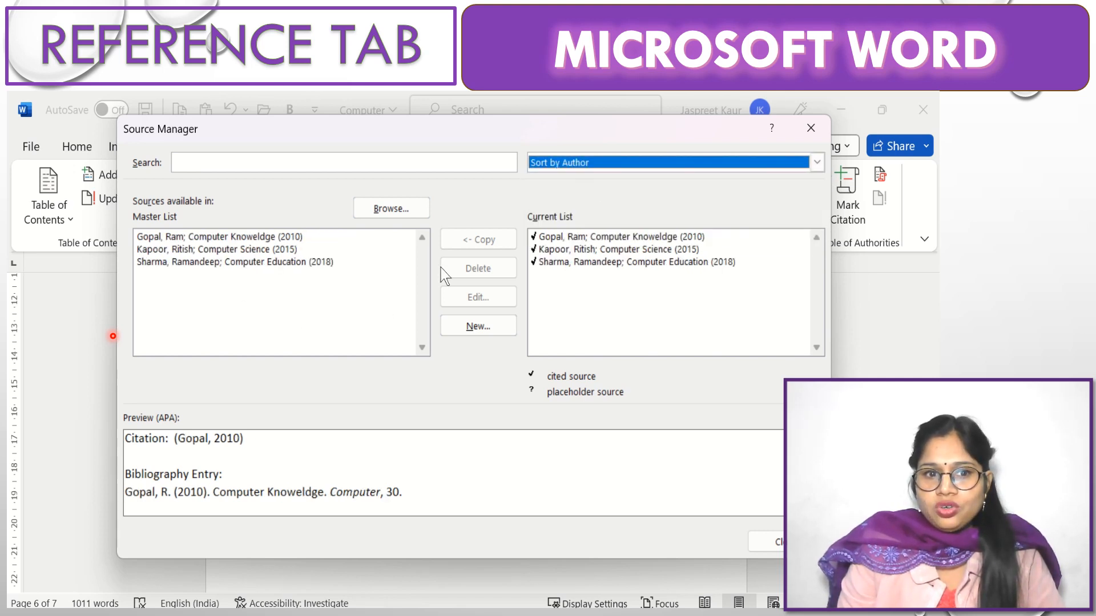
# Step: Select the "Computer Education" source in both lists to preview its citation, and close the source manager
pyautogui.click(302, 262)
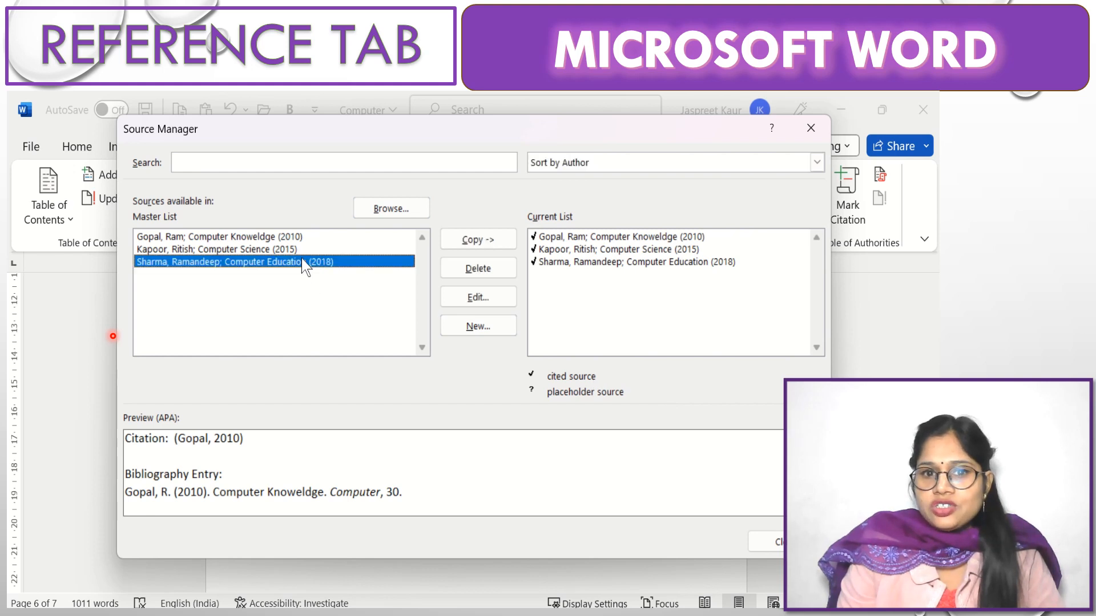
pyautogui.click(599, 262)
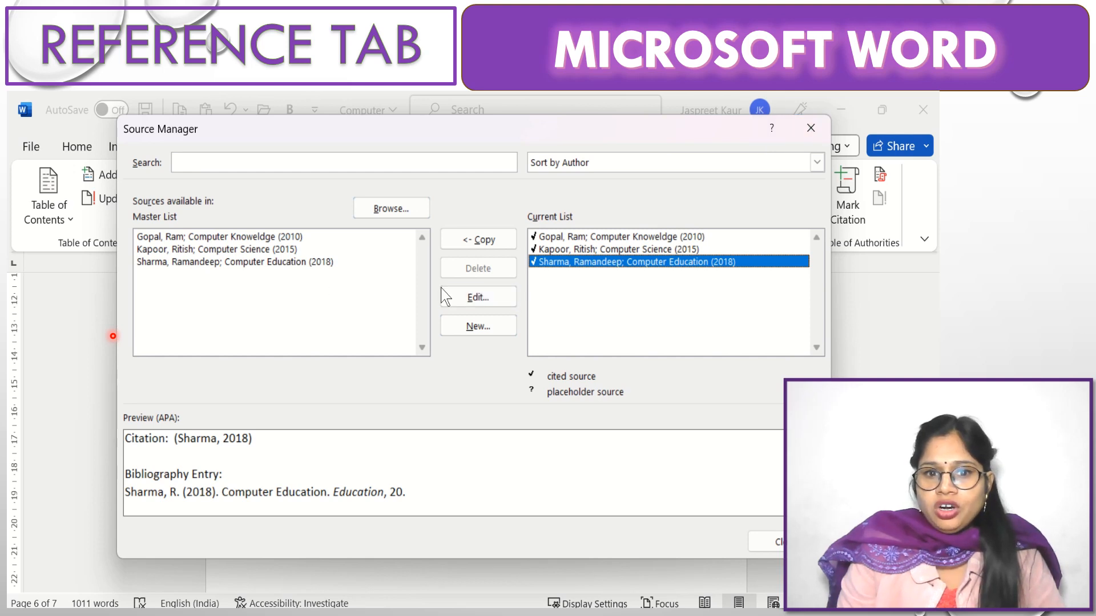
pyautogui.click(813, 122)
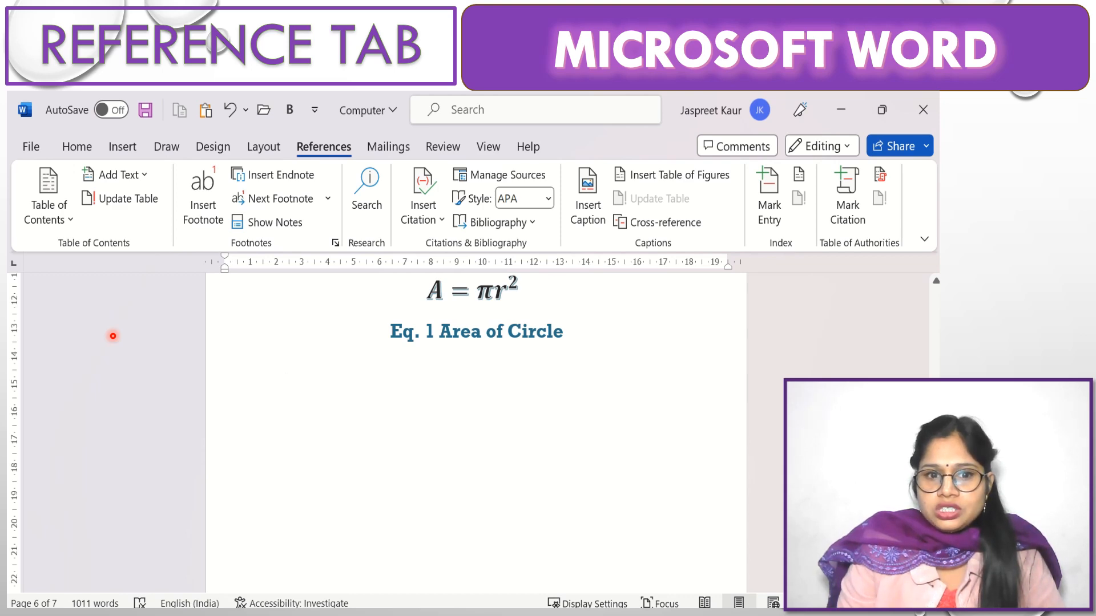
# Step: Insert a citation to the "Computer Knoweldge" (2010) source after the "R = Research" item in the full-form list under Fig. 1 Computer
pyautogui.scroll(20, 113, 336)
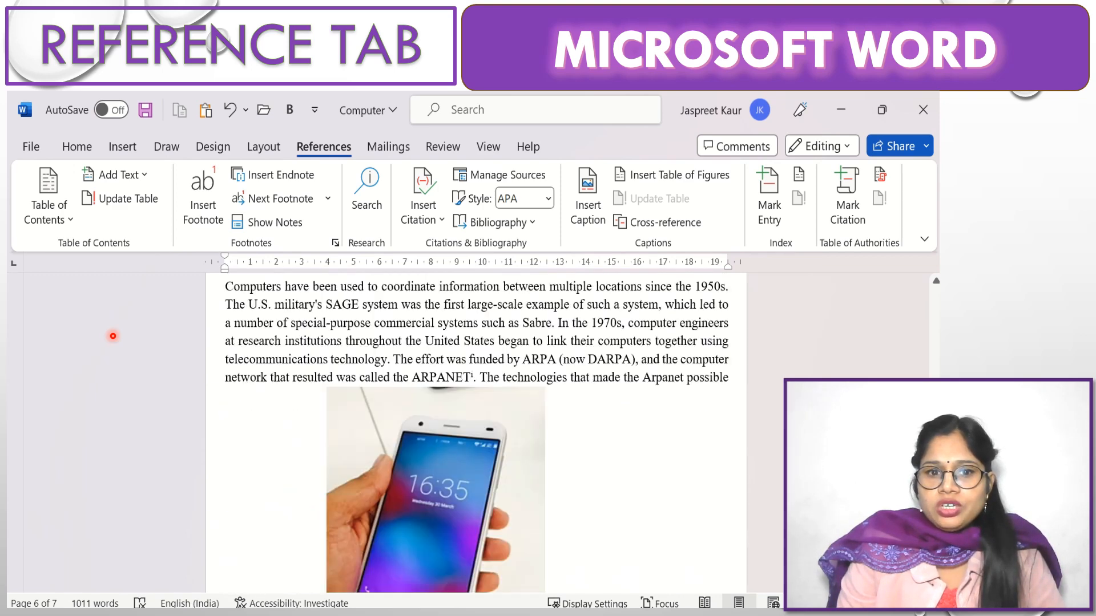
pyautogui.scroll(15, 113, 336)
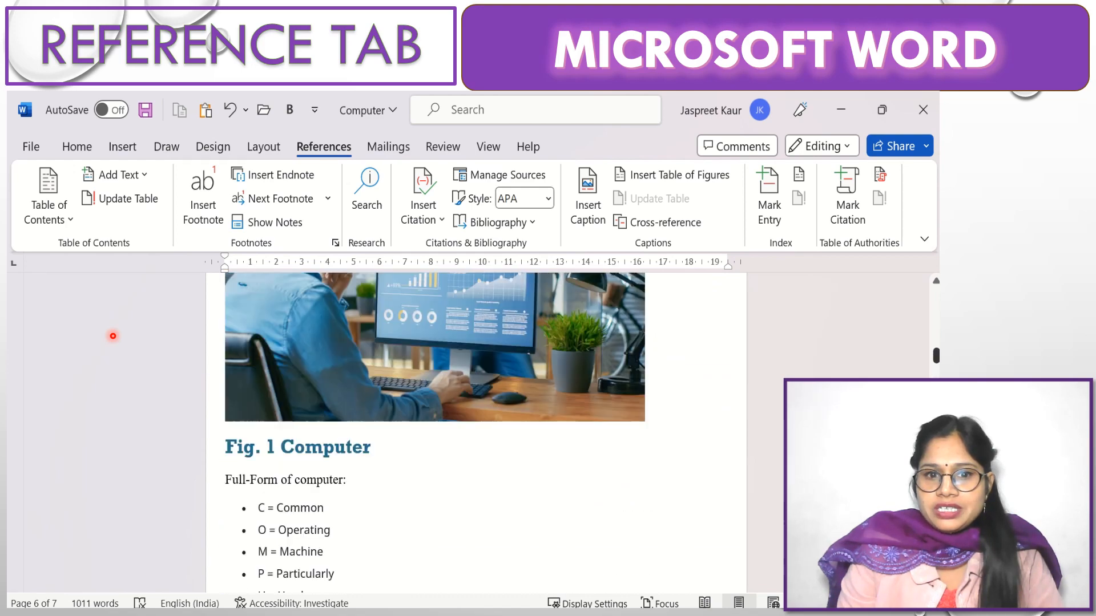
pyautogui.scroll(6, 113, 337)
pyautogui.scroll(-10, 113, 336)
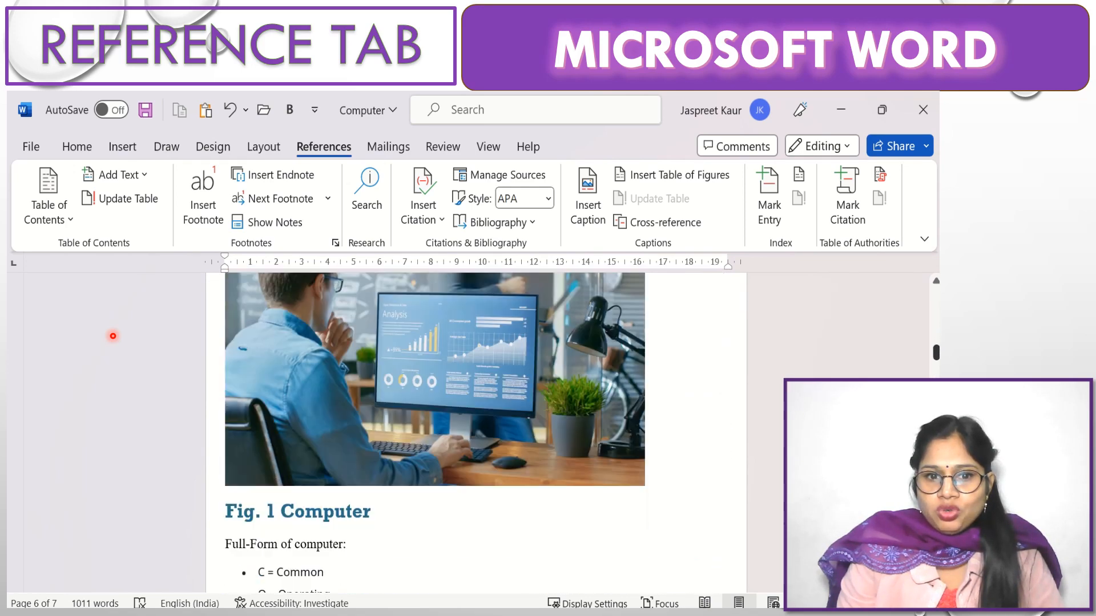
pyautogui.scroll(-1, 113, 336)
pyautogui.scroll(7, 113, 336)
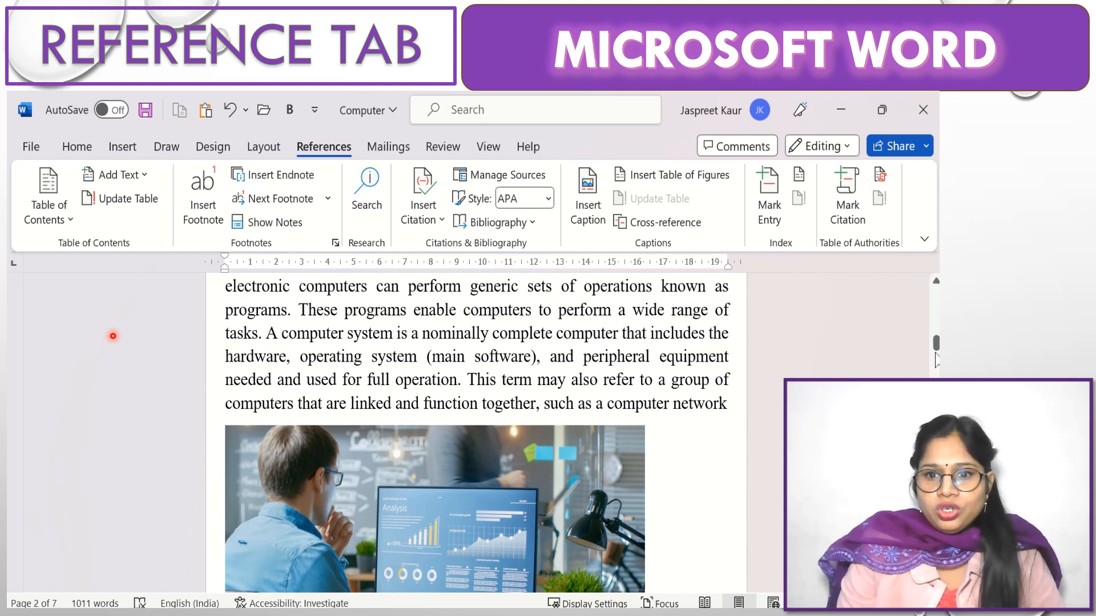
pyautogui.moveTo(936, 350); pyautogui.dragTo(936, 370)
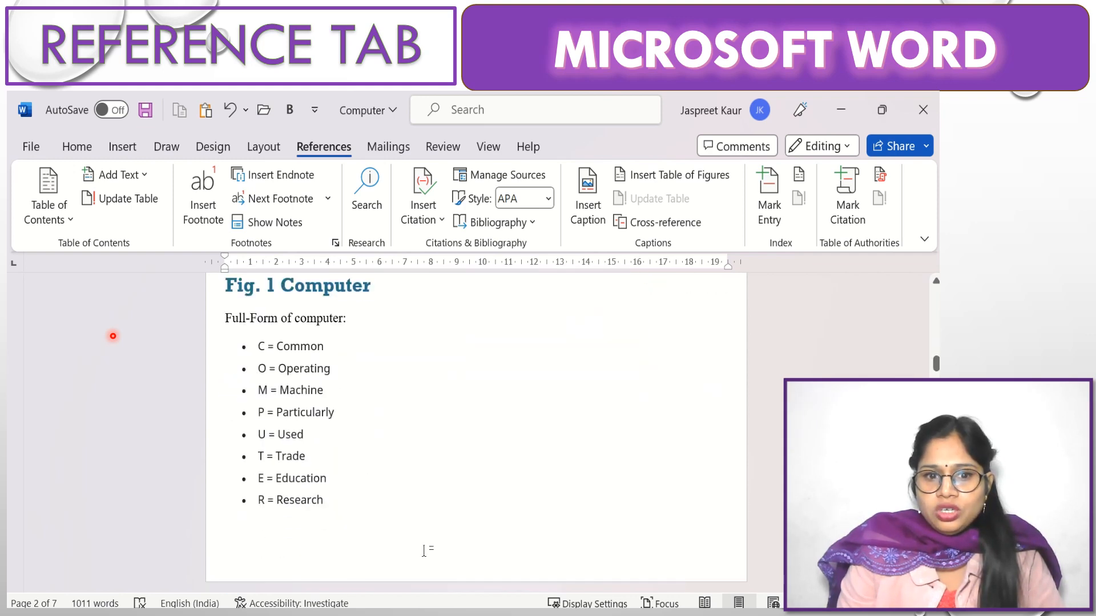
pyautogui.click(380, 502)
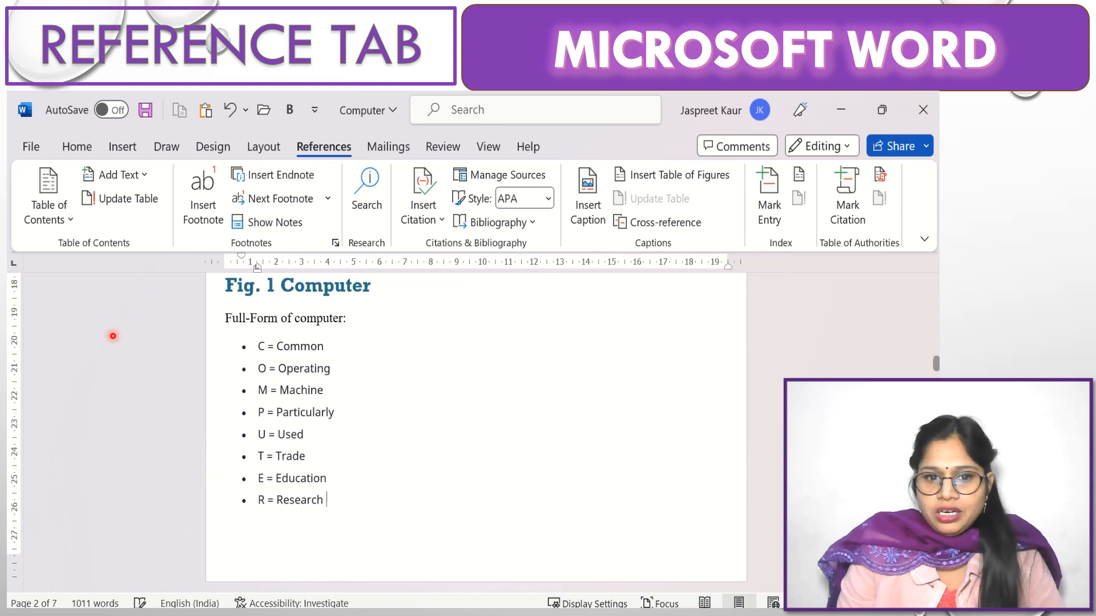
pyautogui.click(423, 212)
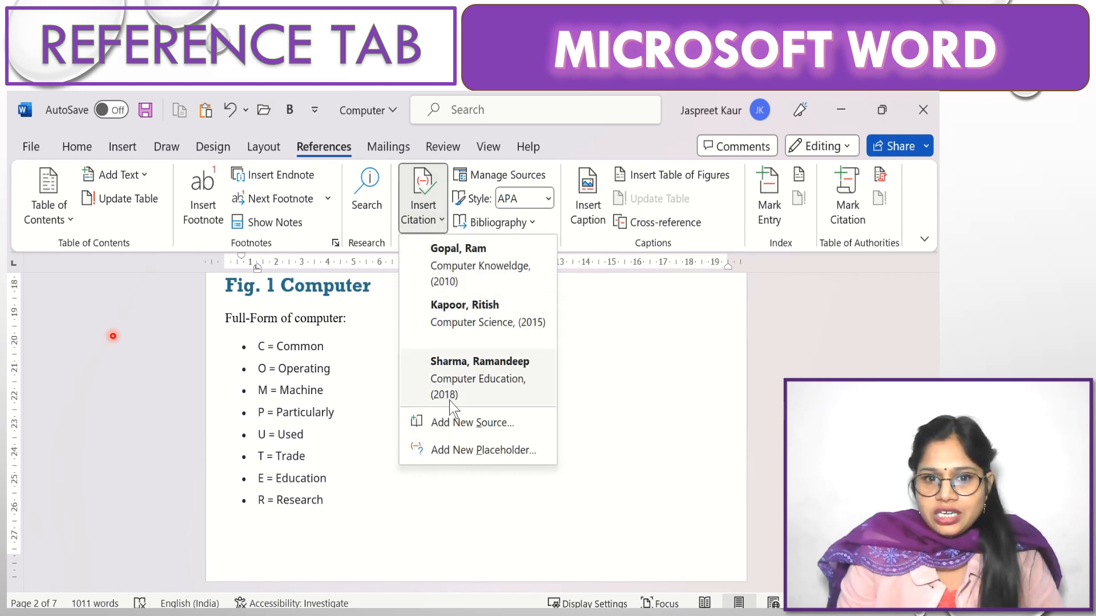
pyautogui.click(495, 258)
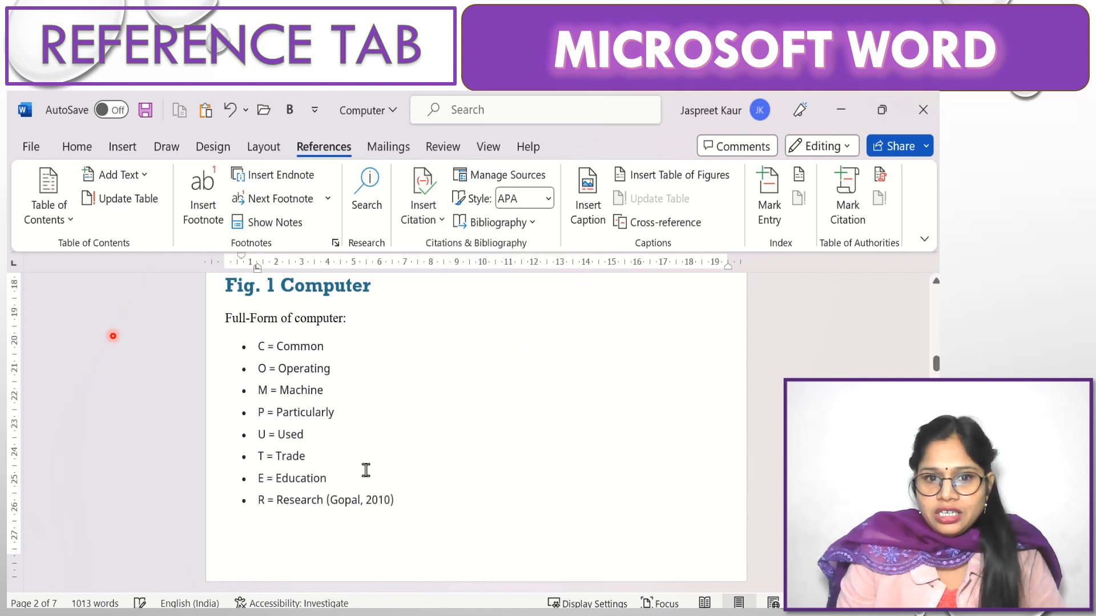
pyautogui.click(327, 499)
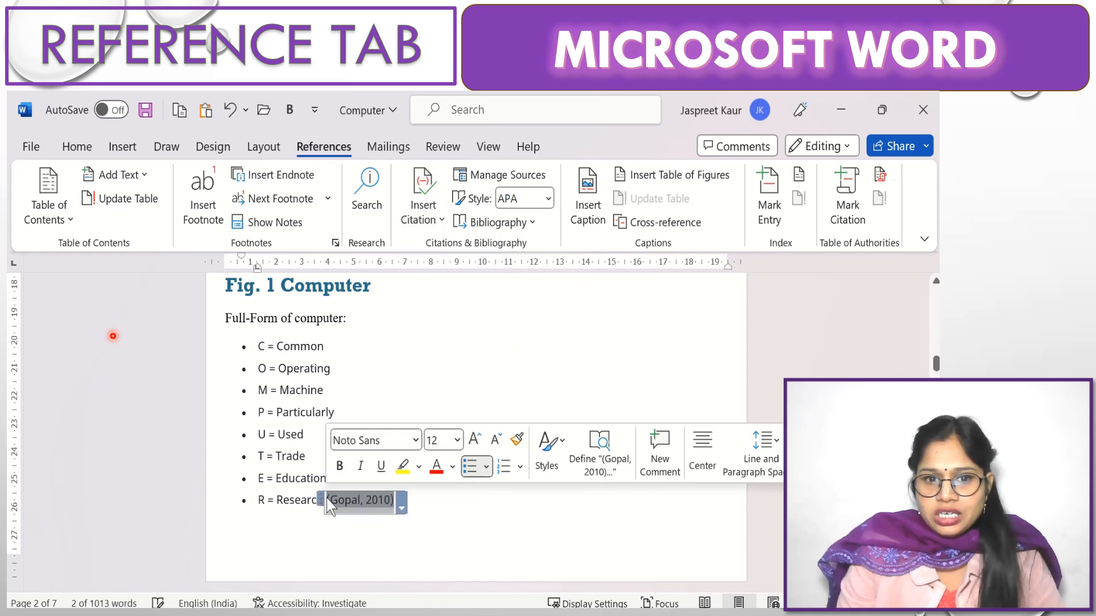
pyautogui.click(441, 523)
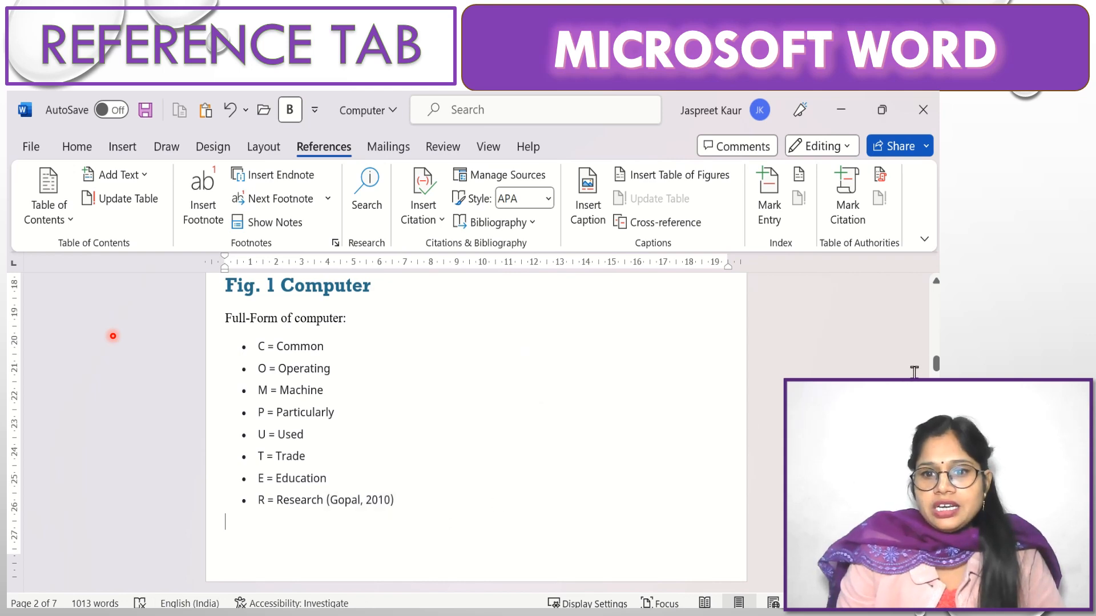
# Step: Insert a citation to the "Computer Education" (2018) source on the blank line near the end of page 3, before "Networking and the Internet"
pyautogui.moveTo(936, 364); pyautogui.dragTo(936, 410)
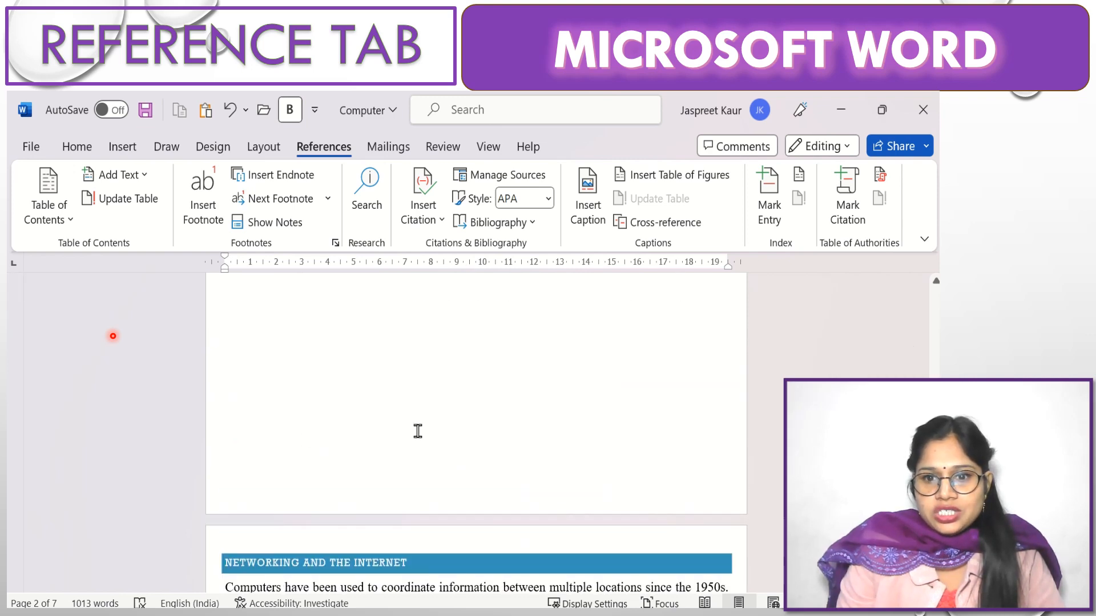
pyautogui.click(287, 416)
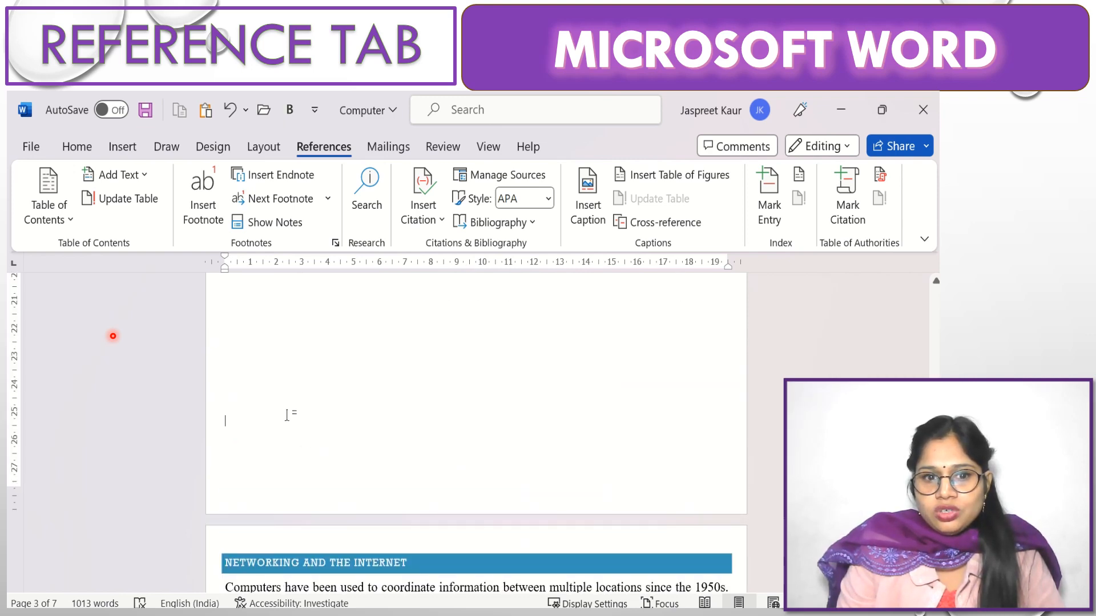
pyautogui.click(423, 217)
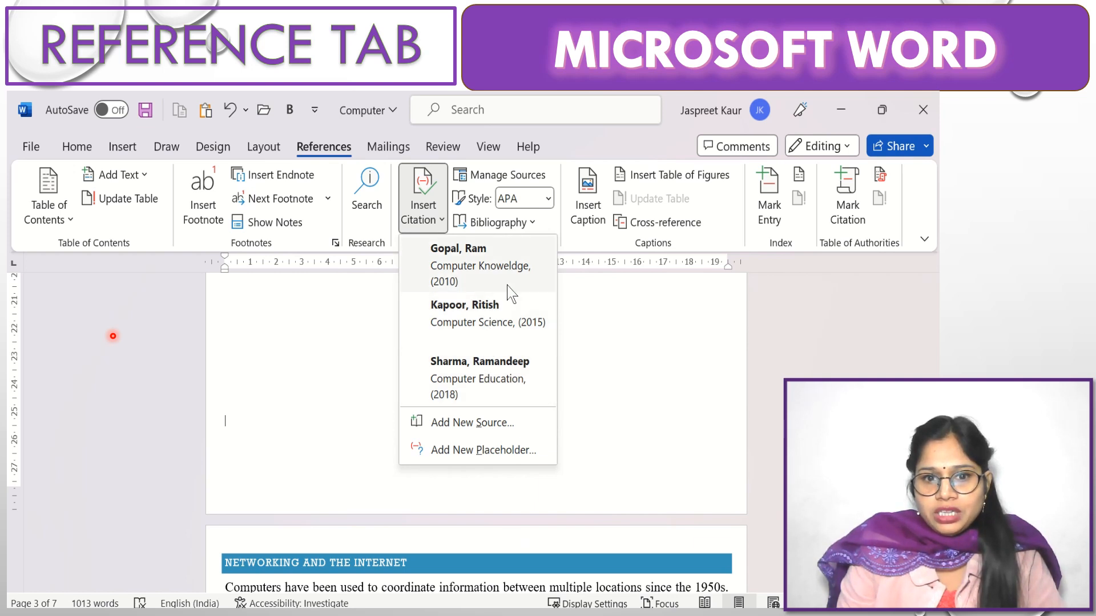
pyautogui.click(477, 368)
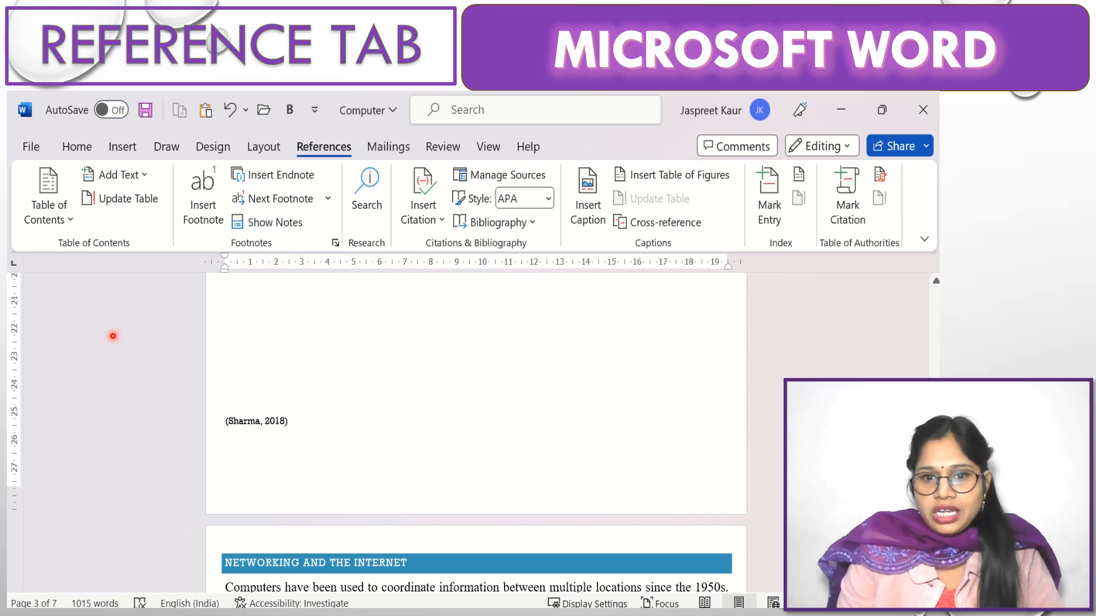
# Step: Insert a citation to the "Computer Science" (2015) source on the blank line after the networking section's last paragraph, before "Artificial Intelligence"
pyautogui.scroll(-10, 113, 336)
pyautogui.scroll(7, 113, 336)
pyautogui.scroll(-10, 113, 336)
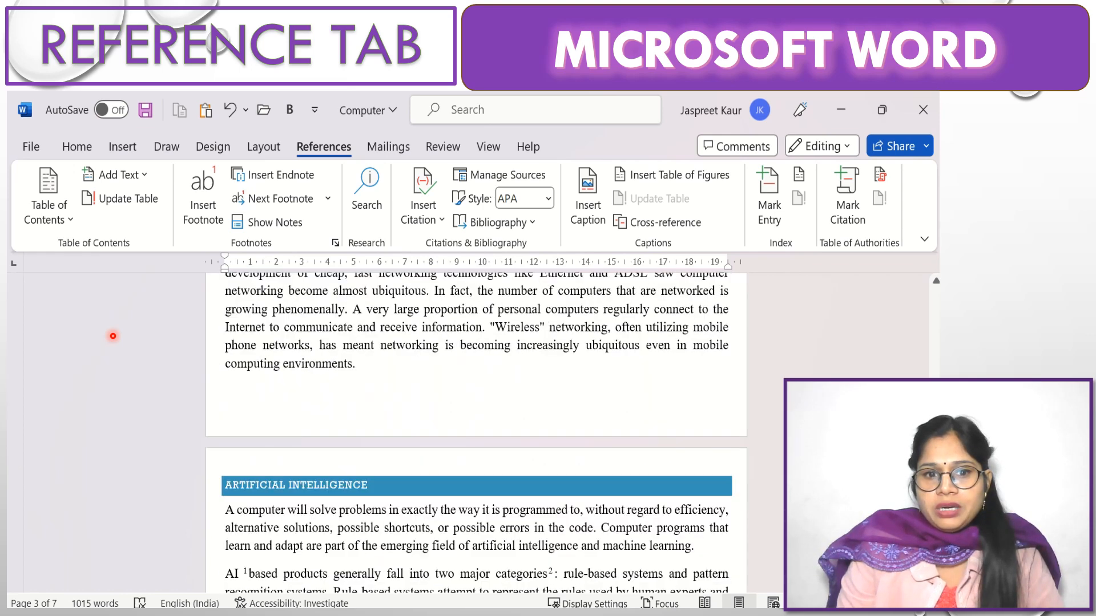
pyautogui.scroll(-2, 113, 337)
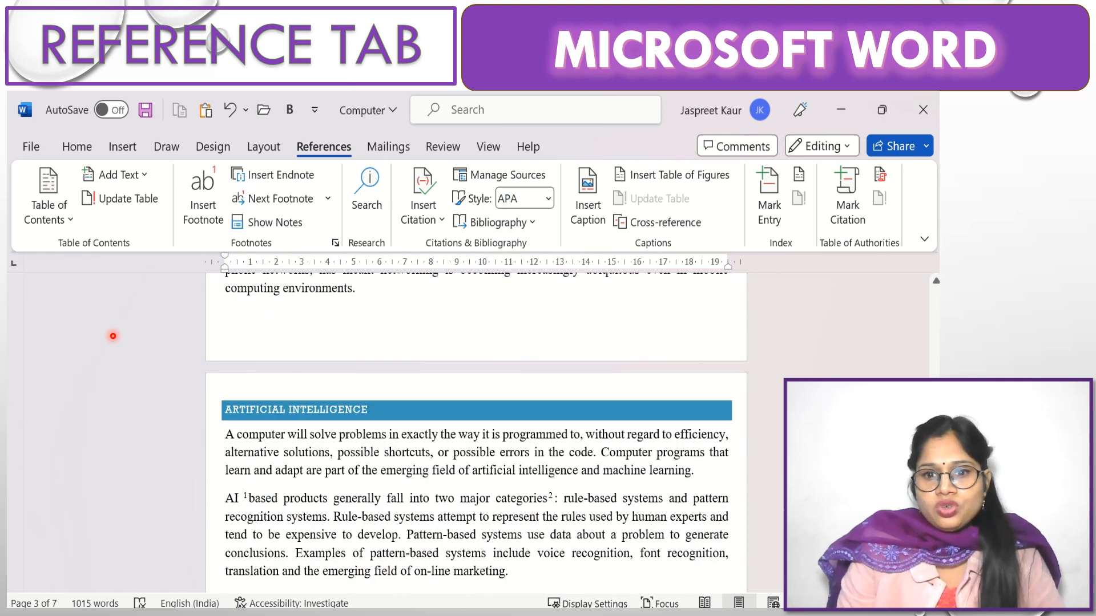
pyautogui.click(304, 315)
pyautogui.click(415, 222)
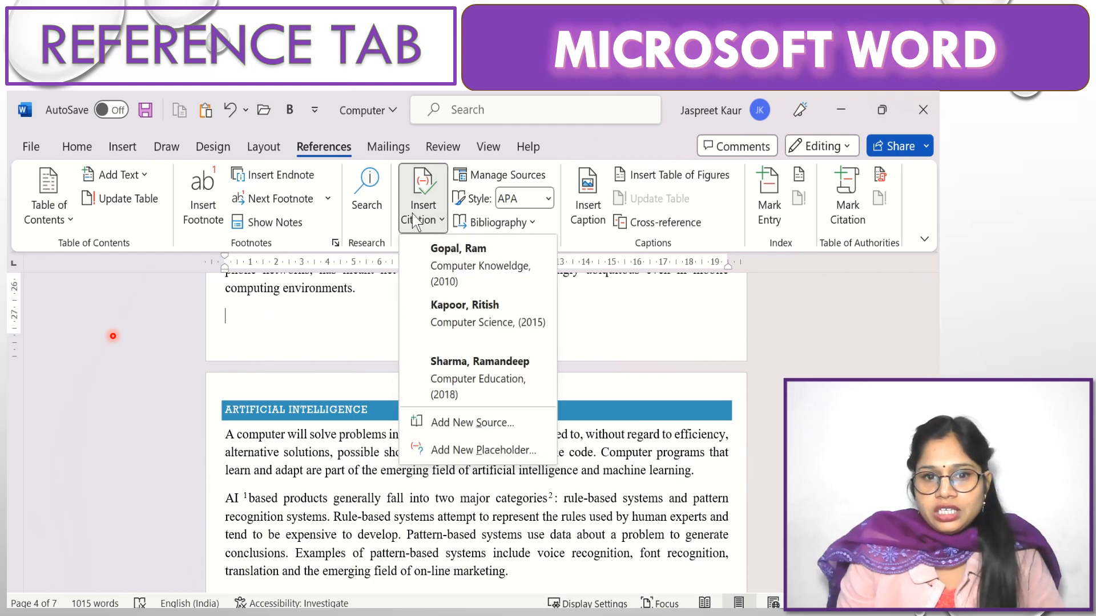
pyautogui.click(474, 324)
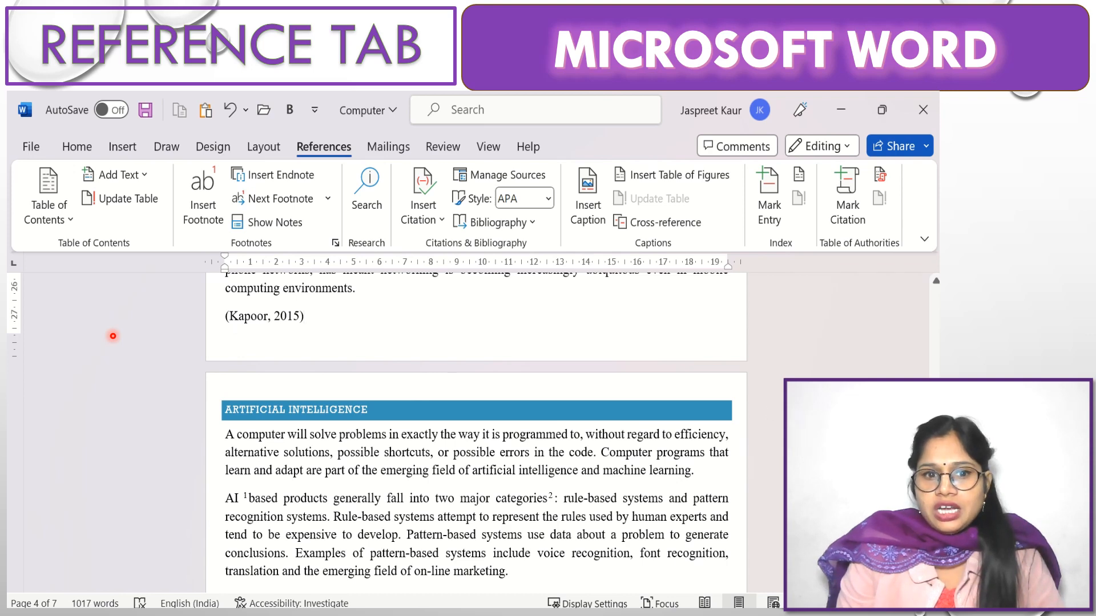
# Step: Try the GOST - Name Sort, IEEE and Turabian citation styles in turn, checking the 2018 citation on page 3
pyautogui.moveTo(935, 464); pyautogui.dragTo(935, 410)
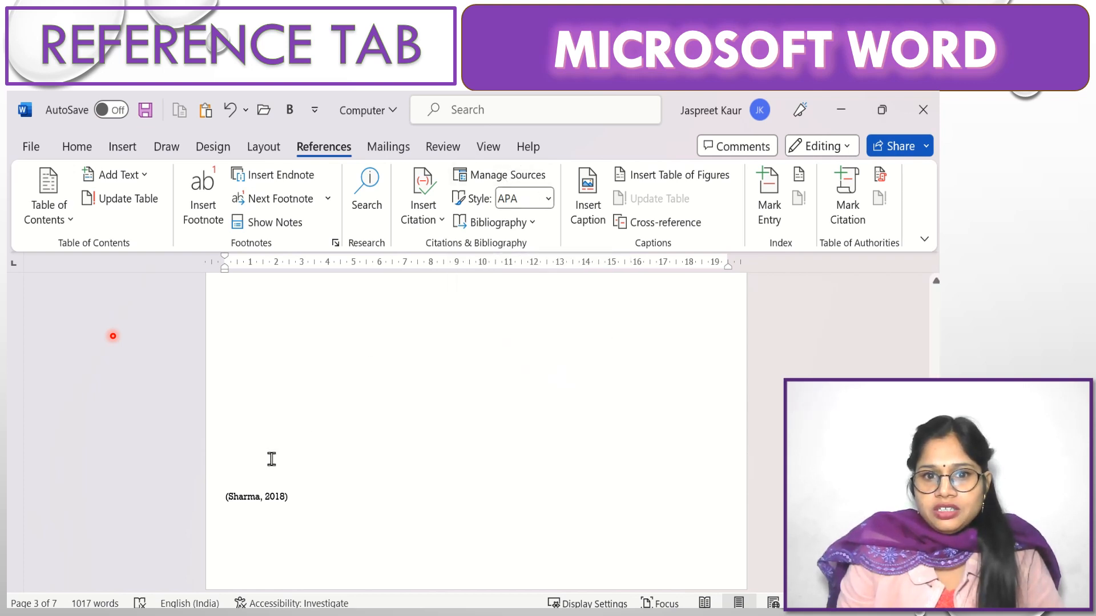
pyautogui.click(245, 501)
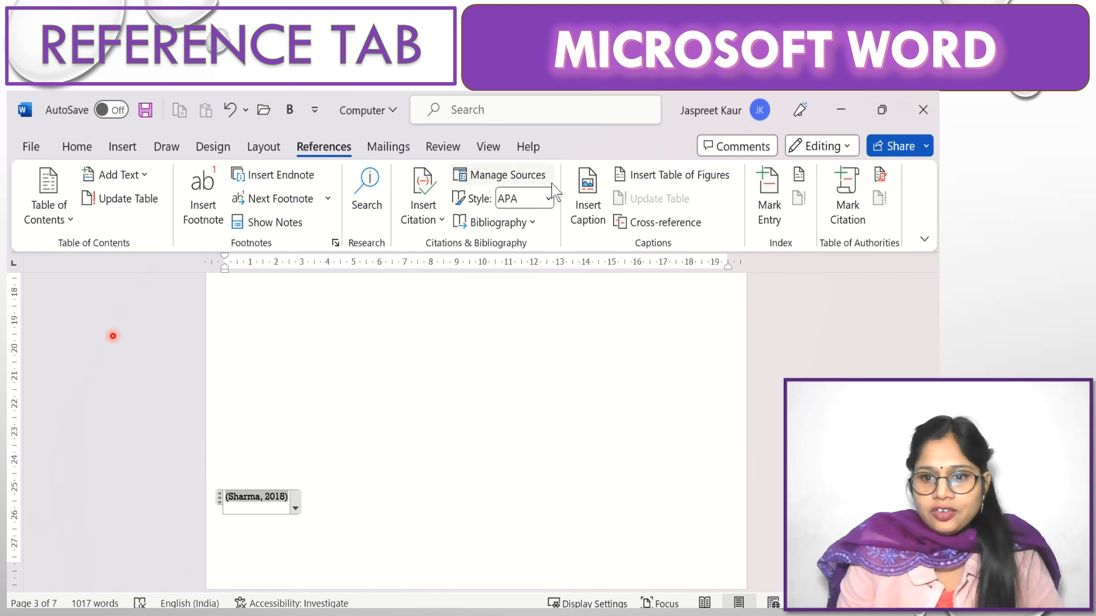
pyautogui.click(548, 198)
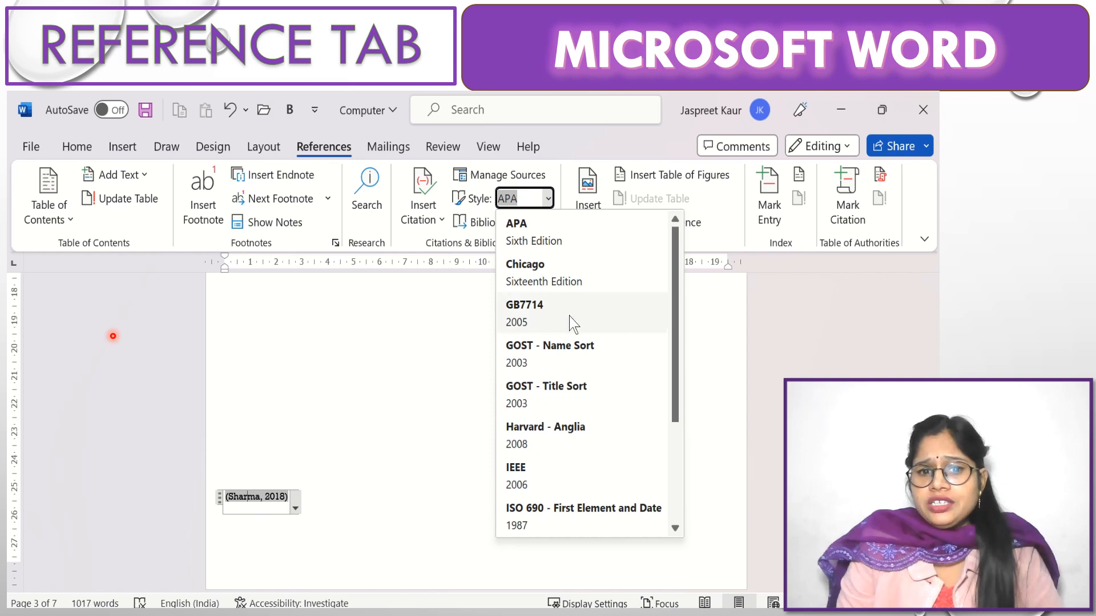
pyautogui.press('Escape')
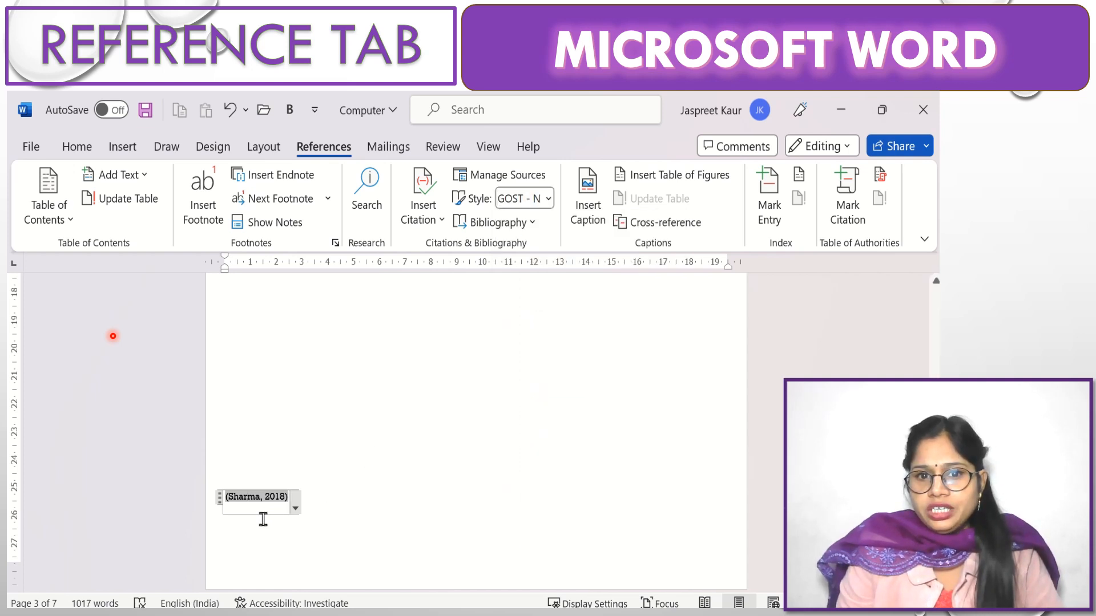
pyautogui.click(548, 200)
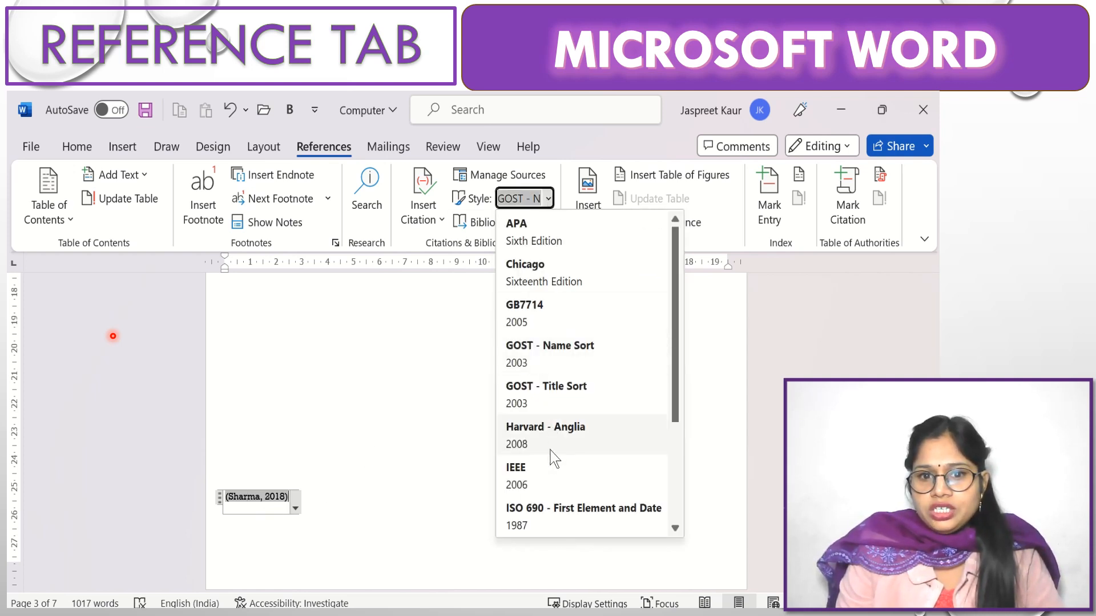
pyautogui.click(553, 469)
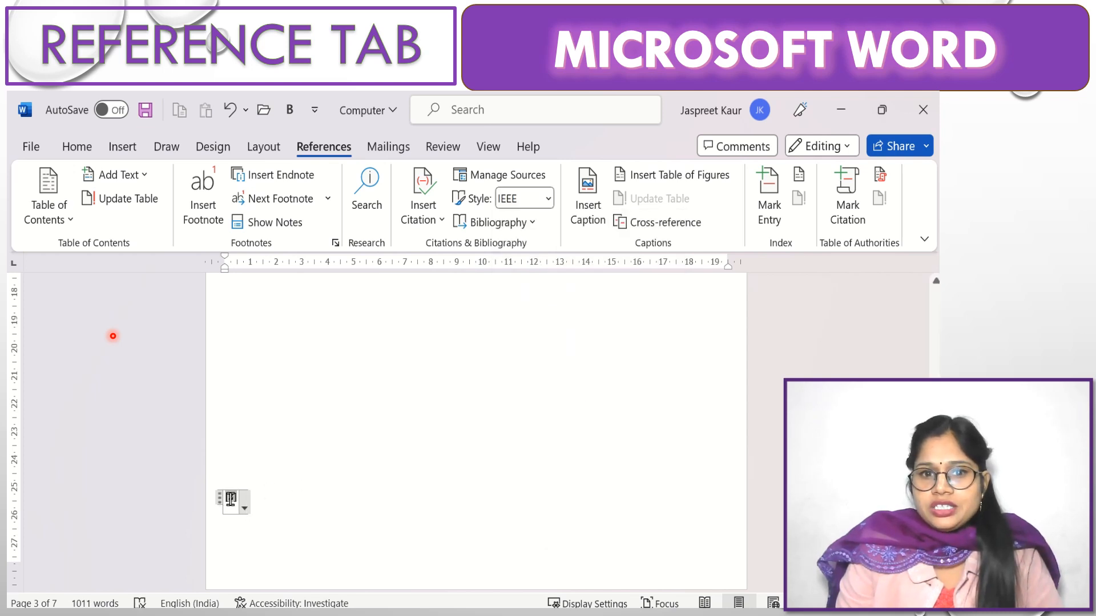
pyautogui.click(548, 199)
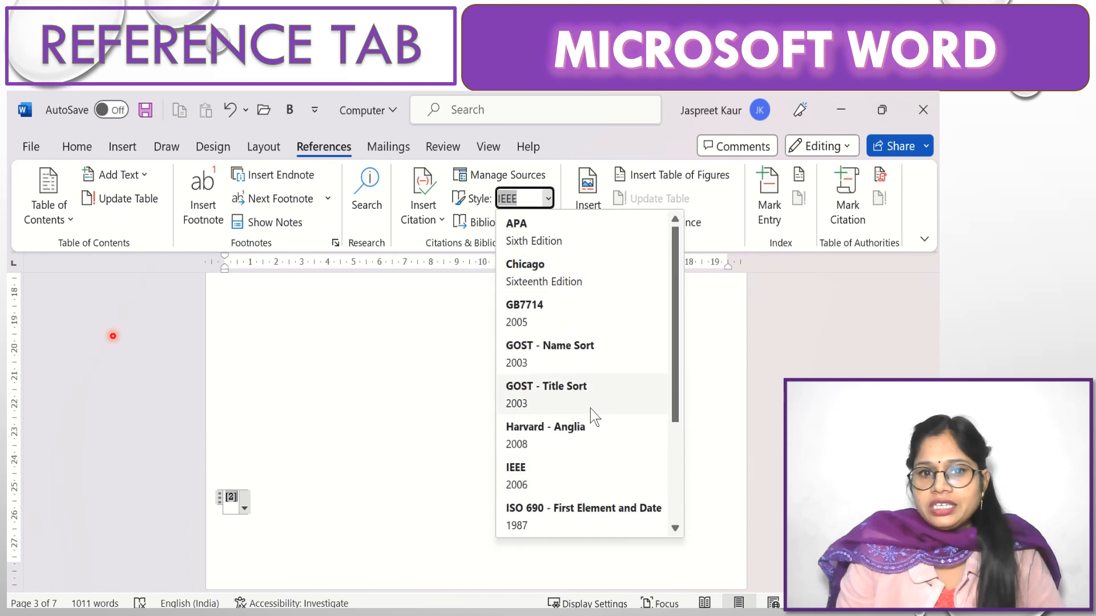
pyautogui.moveTo(675, 359); pyautogui.dragTo(671, 489)
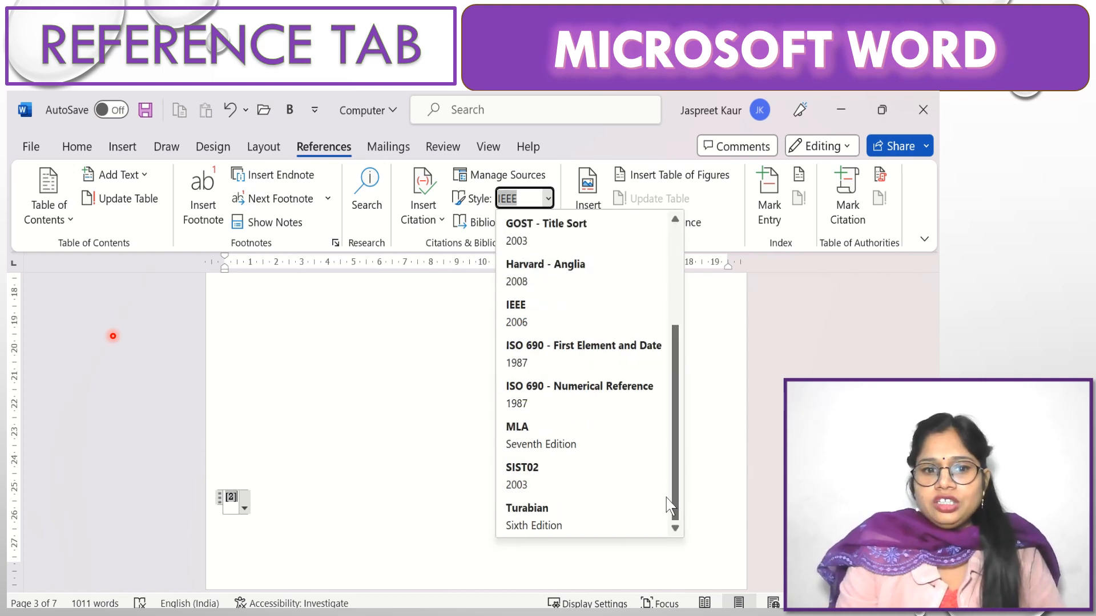
pyautogui.click(548, 516)
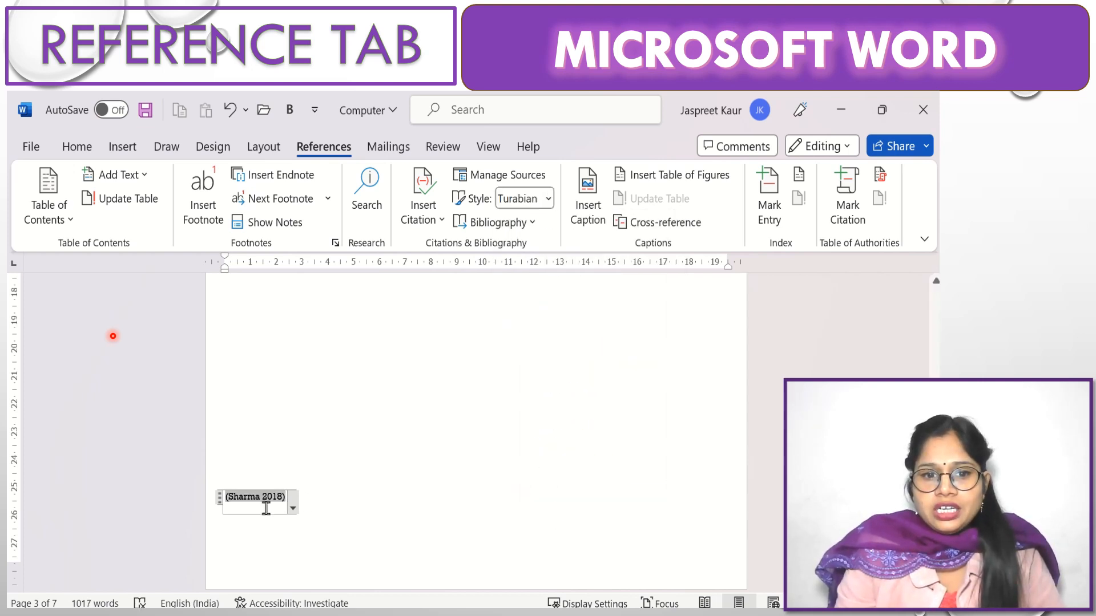
# Step: Set the citation style back to APA Sixth Edition and deselect the 2018 citation
pyautogui.click(548, 199)
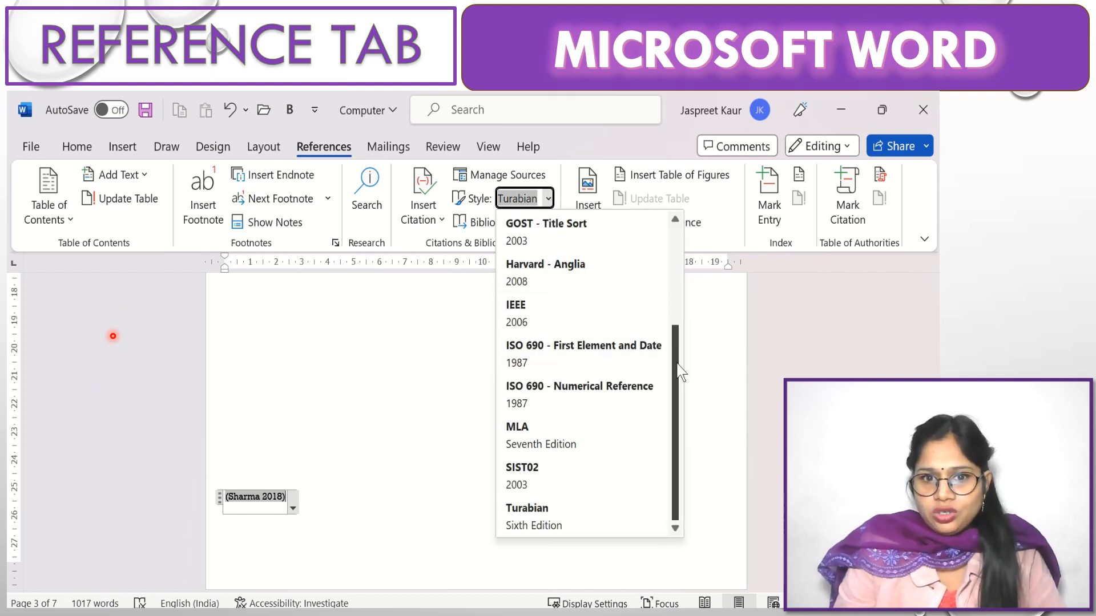
pyautogui.moveTo(677, 363); pyautogui.dragTo(692, 215)
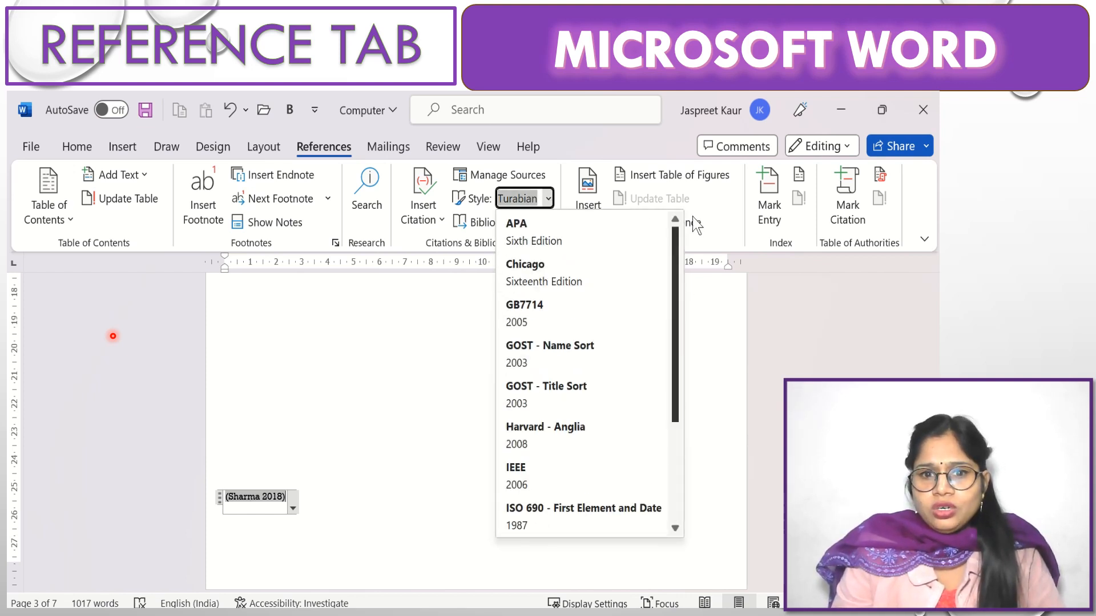
pyautogui.click(546, 223)
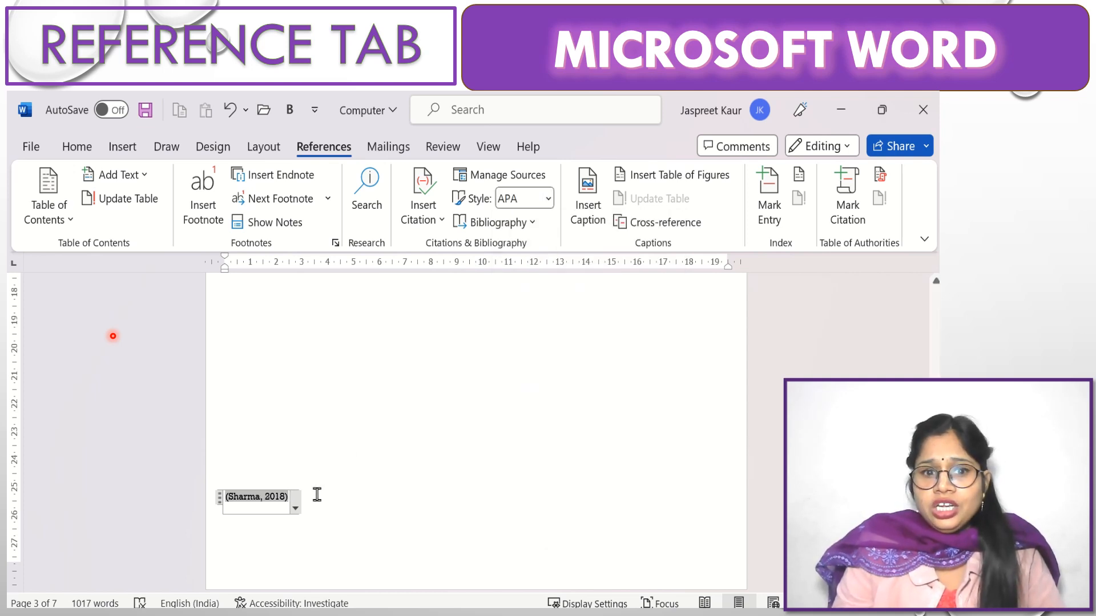
pyautogui.click(334, 509)
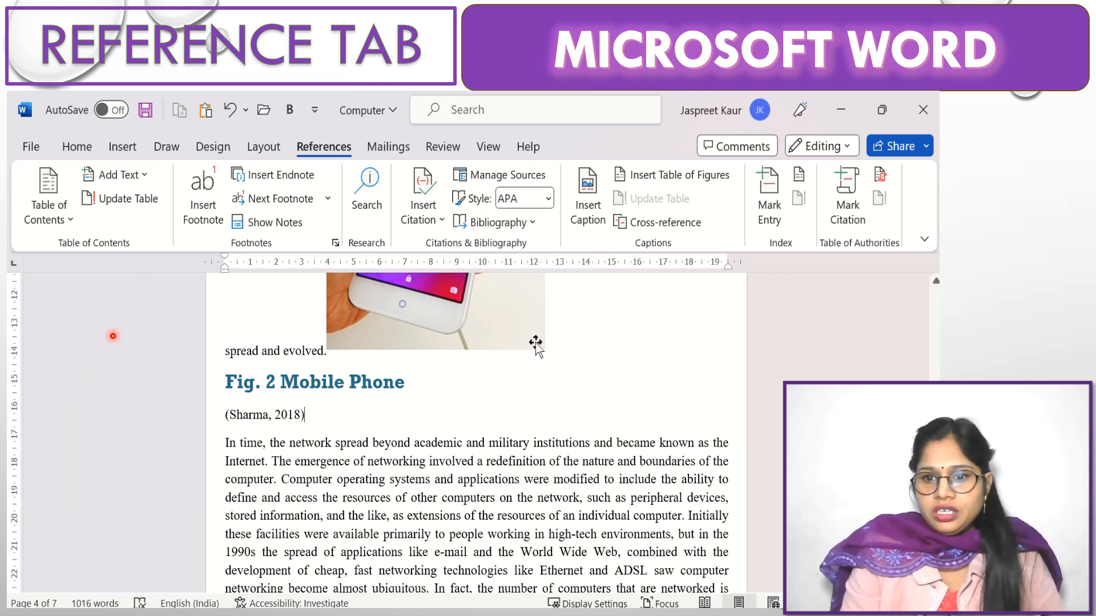
# Step: Add four empty lines after the "Fig. 4 Meeting" caption at the end of the document, above the endnotes
pyautogui.scroll(-15, 113, 336)
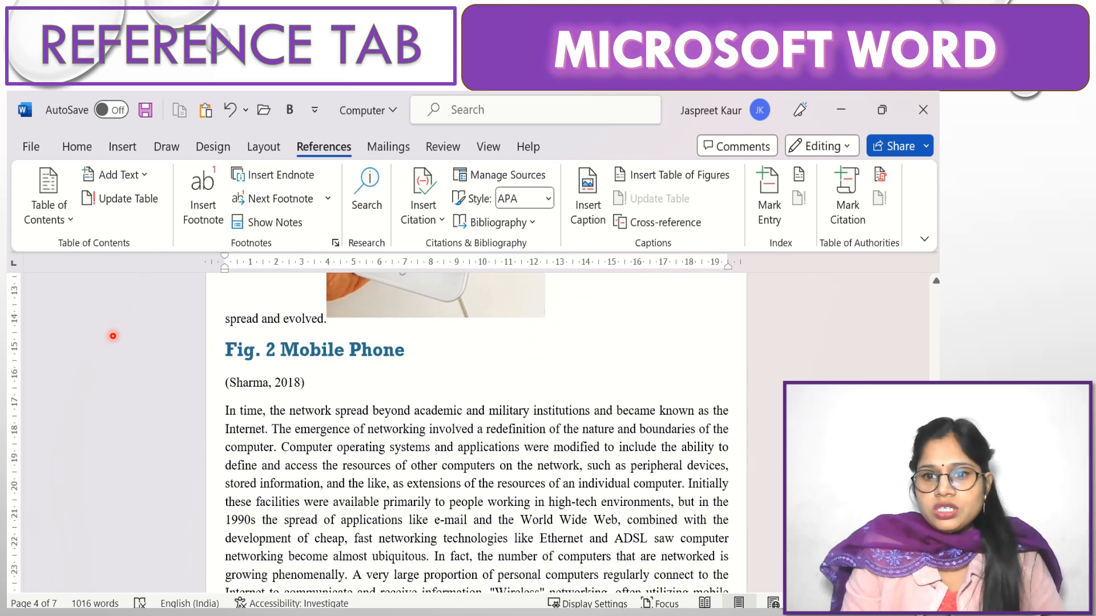
pyautogui.scroll(3, 113, 336)
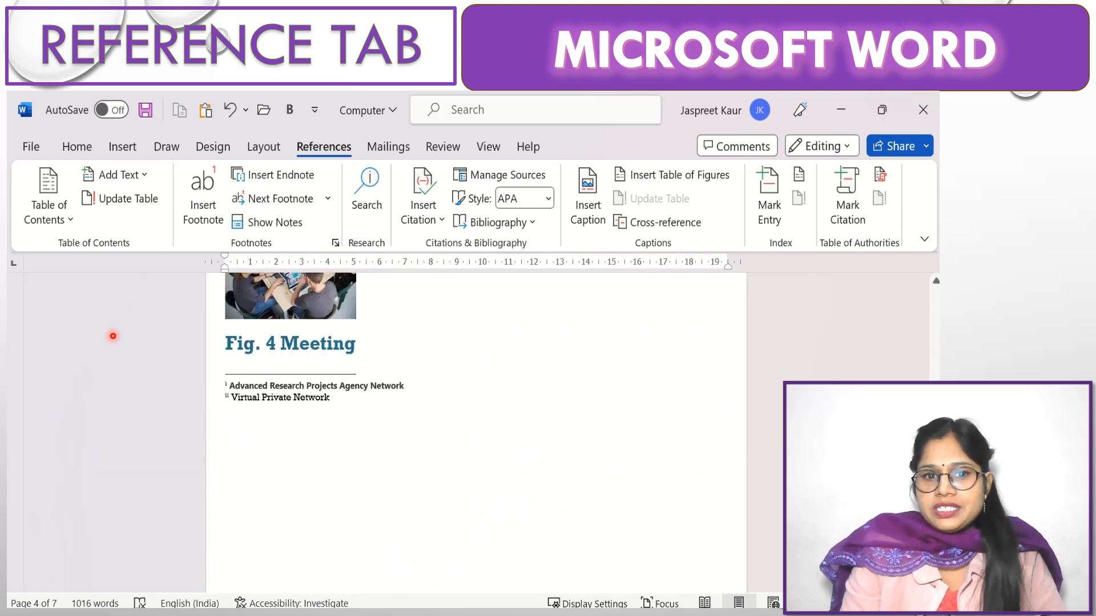
pyautogui.click(410, 372)
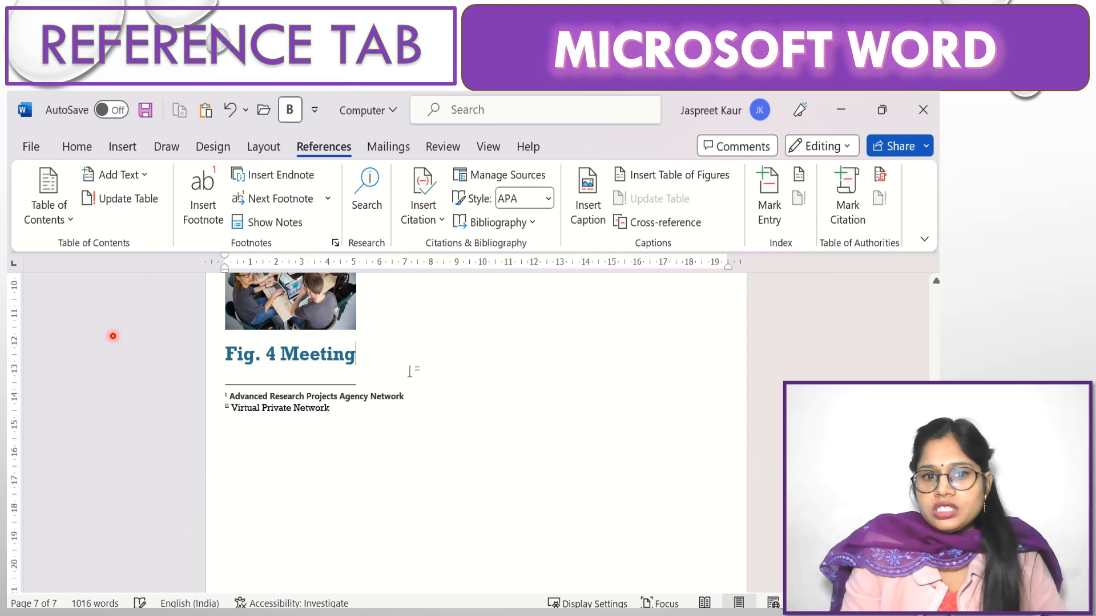
pyautogui.press('Return')
pyautogui.press('Return')
pyautogui.press('Return')
pyautogui.press('Return')
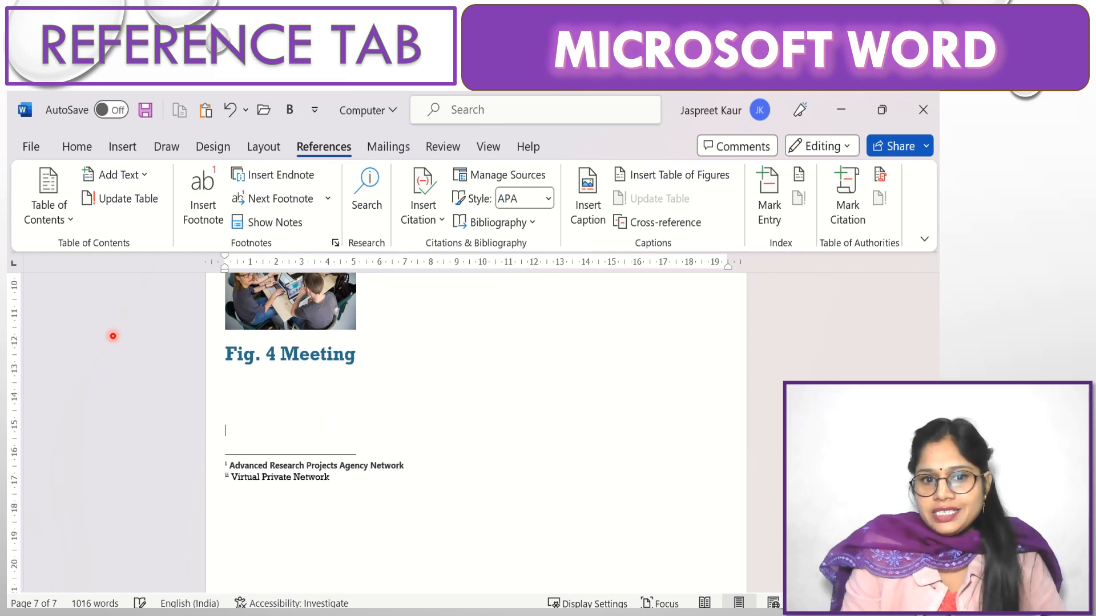
# Step: Remove the extra empty line and insert the built-in Bibliography list directly below the "Fig. 4 Meeting" caption
pyautogui.press('BackSpace')
pyautogui.press('Up')
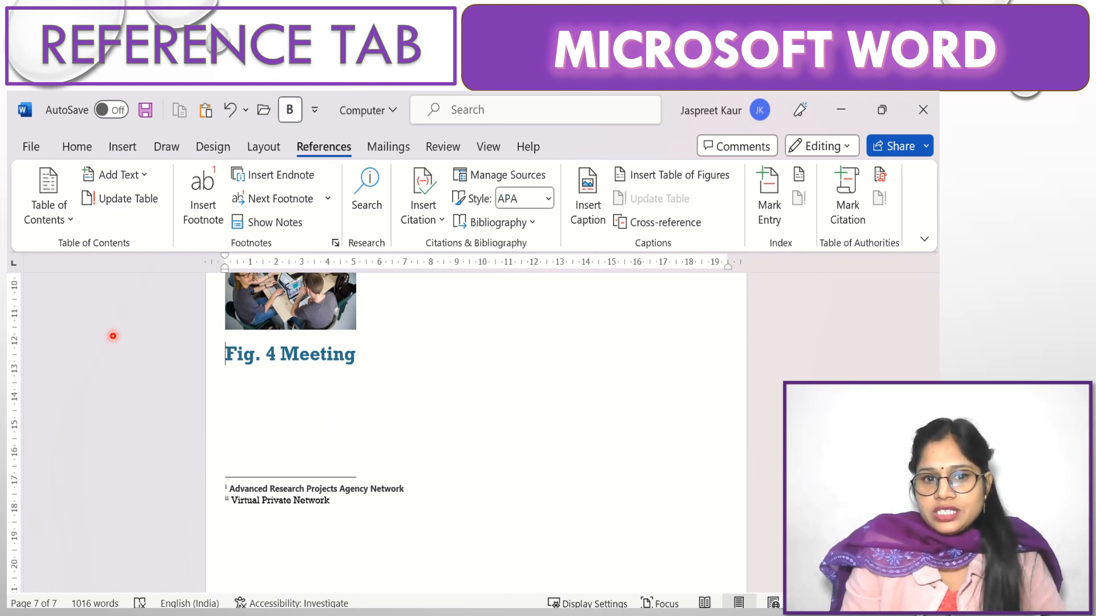
pyautogui.press('Down')
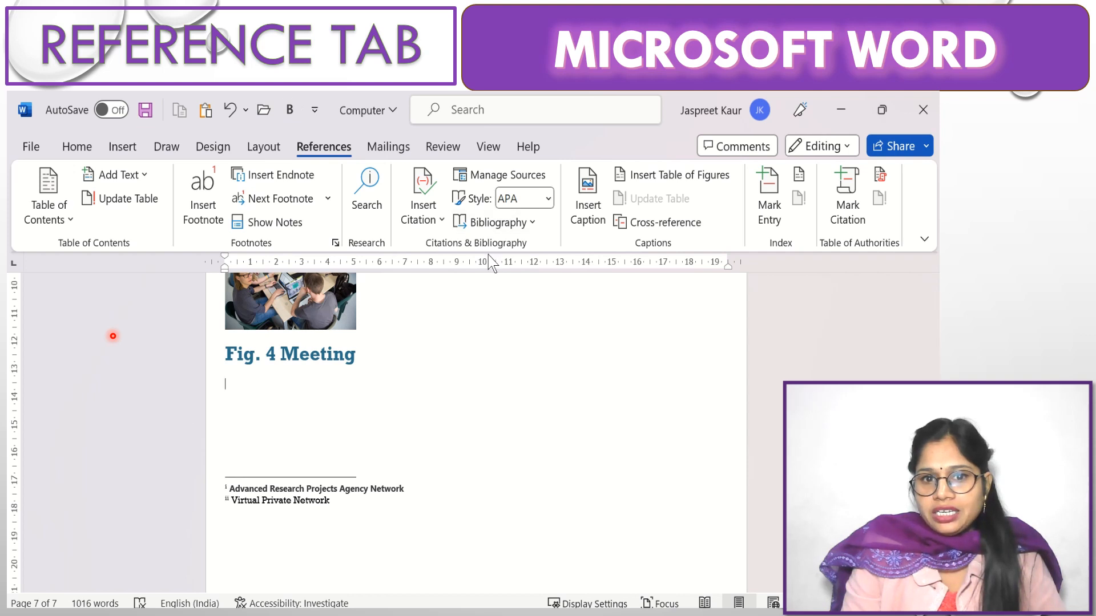
pyautogui.click(501, 222)
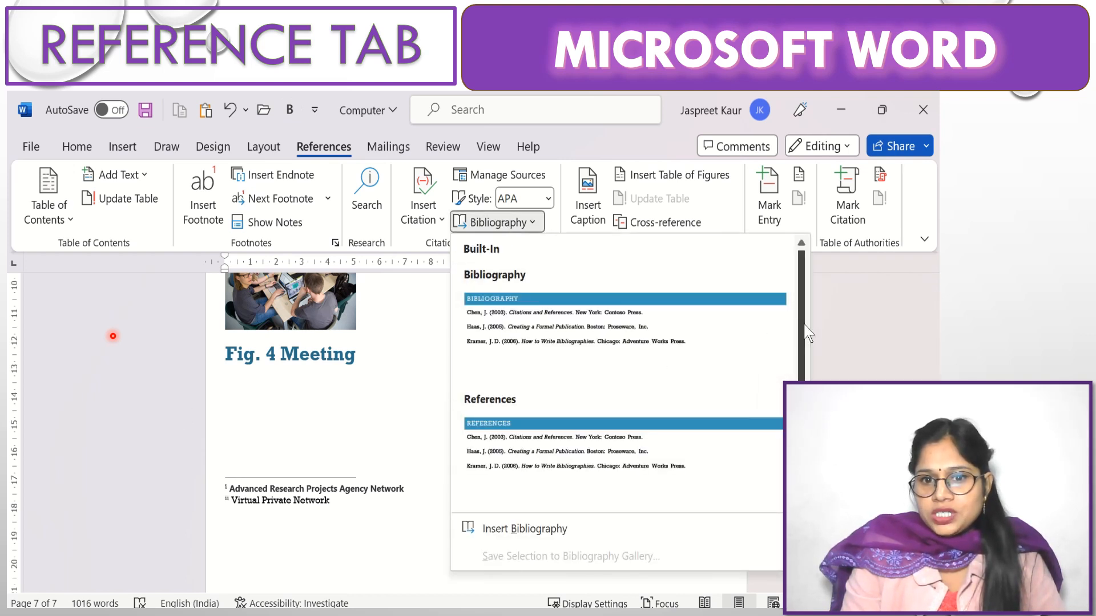
pyautogui.scroll(-2, 807, 333)
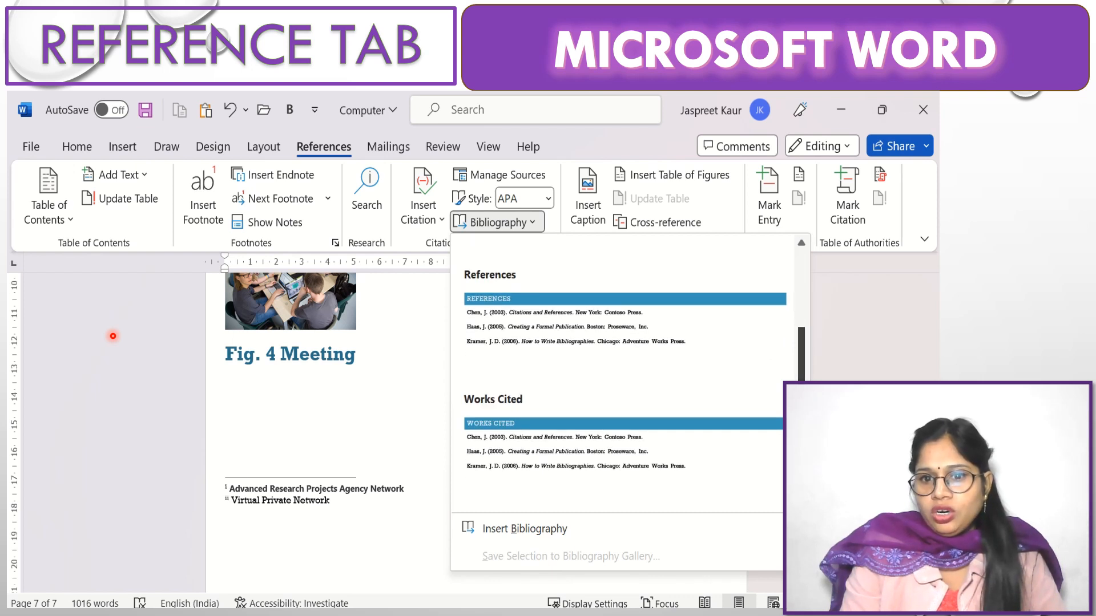
pyautogui.scroll(2, 801, 342)
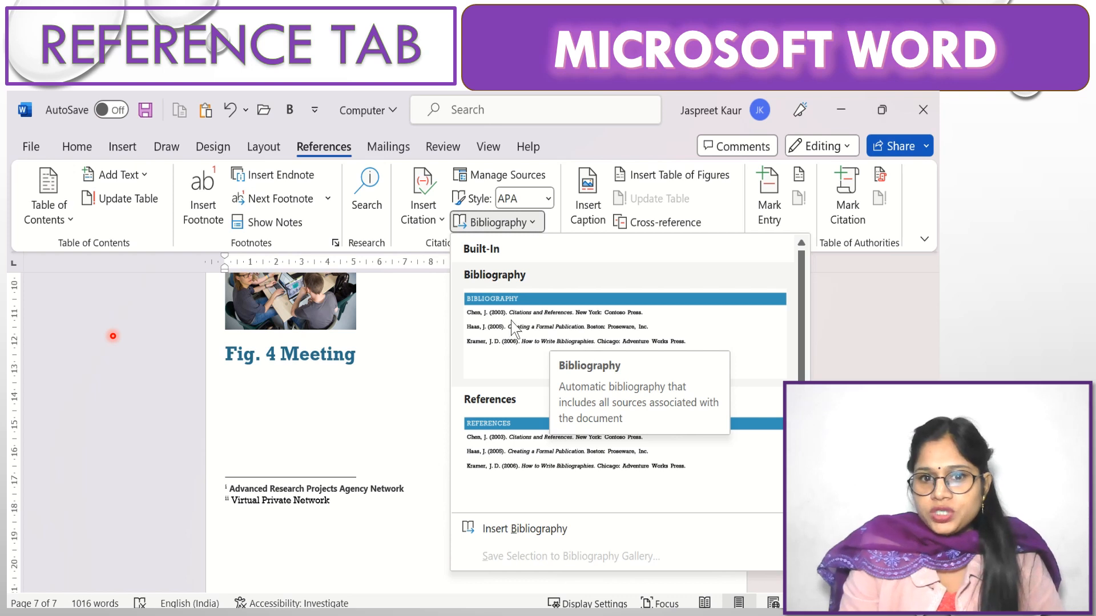
pyautogui.click(536, 328)
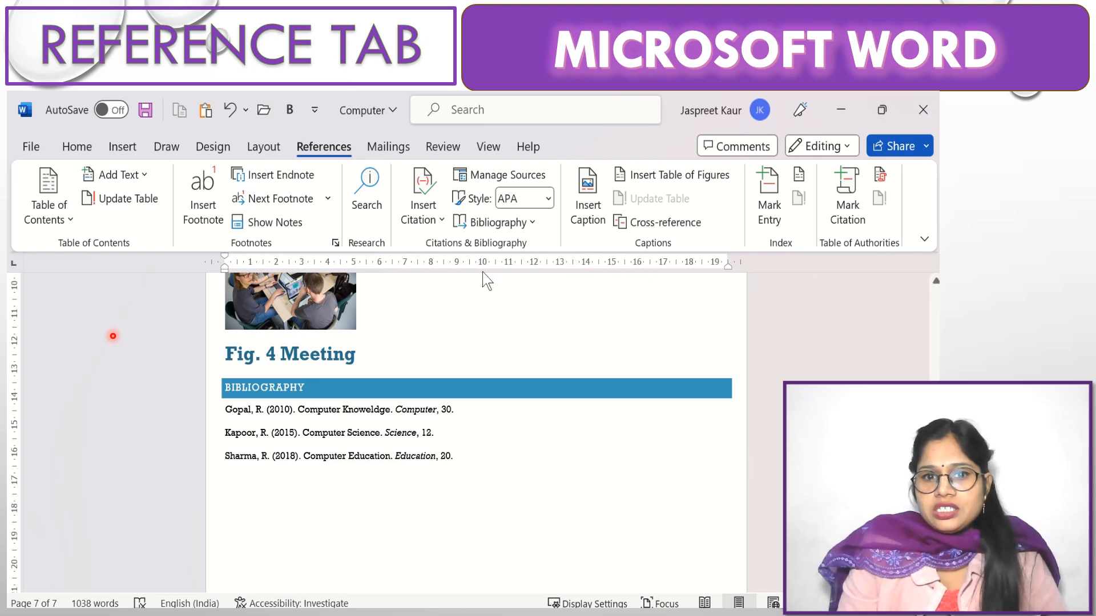
# Step: Insert the built-in References list below the Bibliography and compare the source entries of the two lists
pyautogui.click(505, 224)
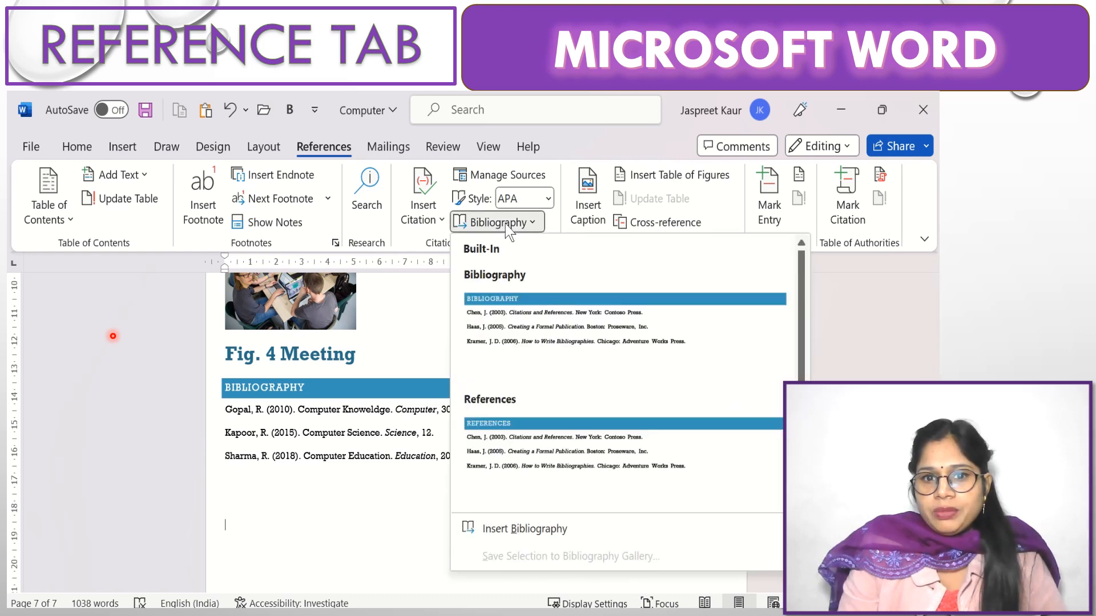
pyautogui.click(622, 471)
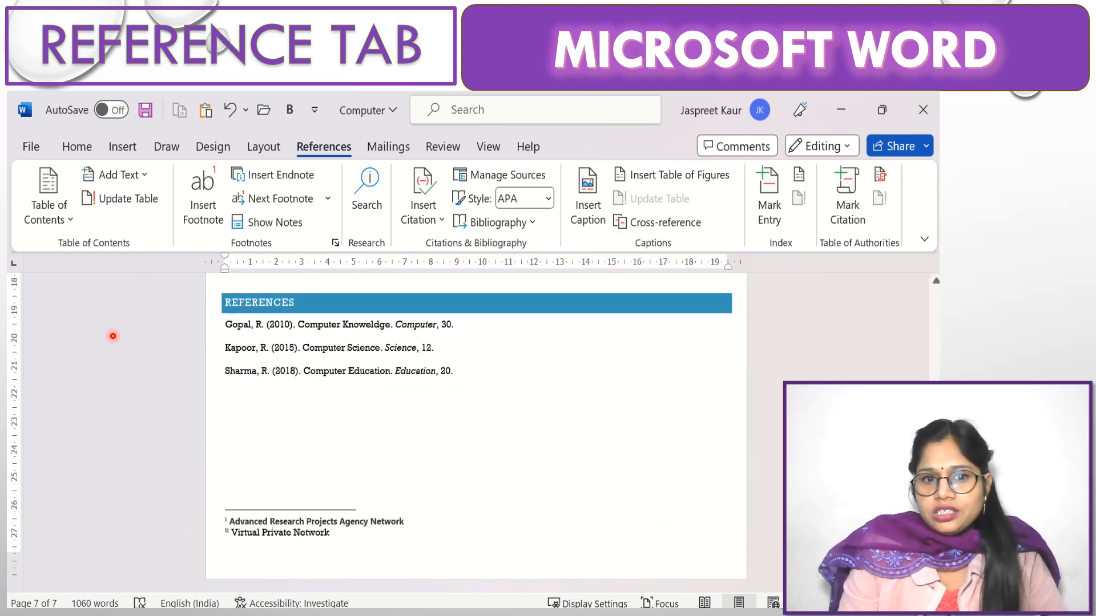
pyautogui.scroll(5, 113, 335)
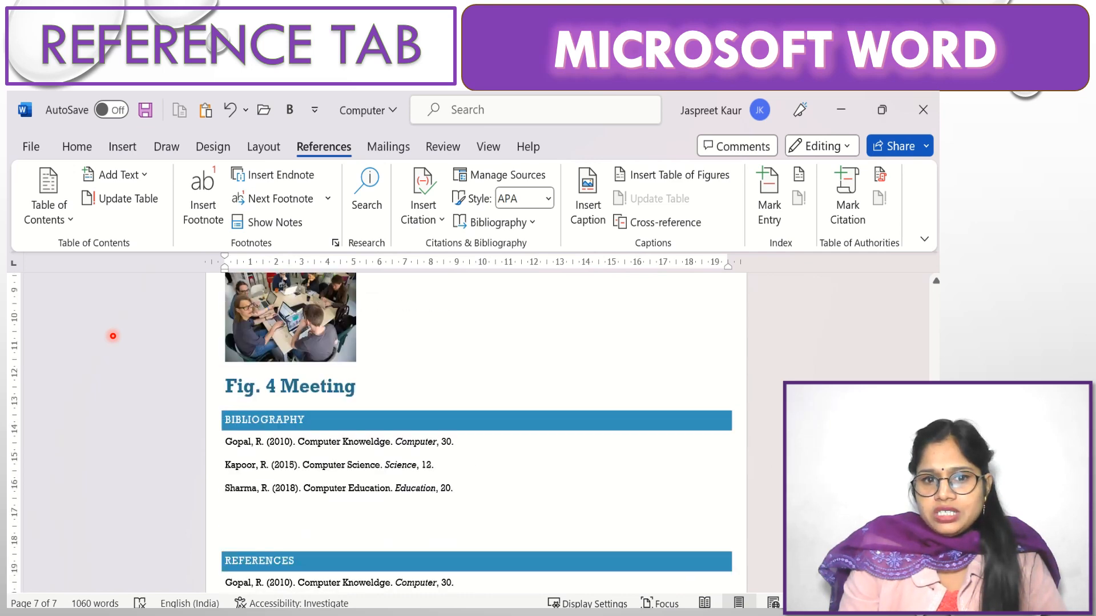
pyautogui.scroll(-2, 113, 336)
pyautogui.scroll(1, 113, 336)
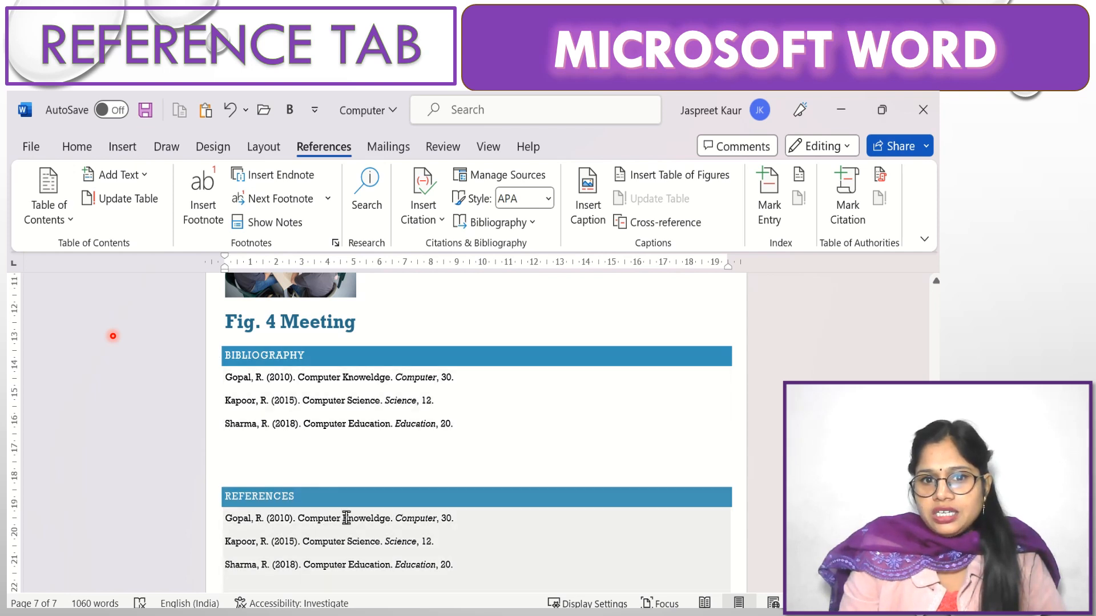
pyautogui.click(378, 376)
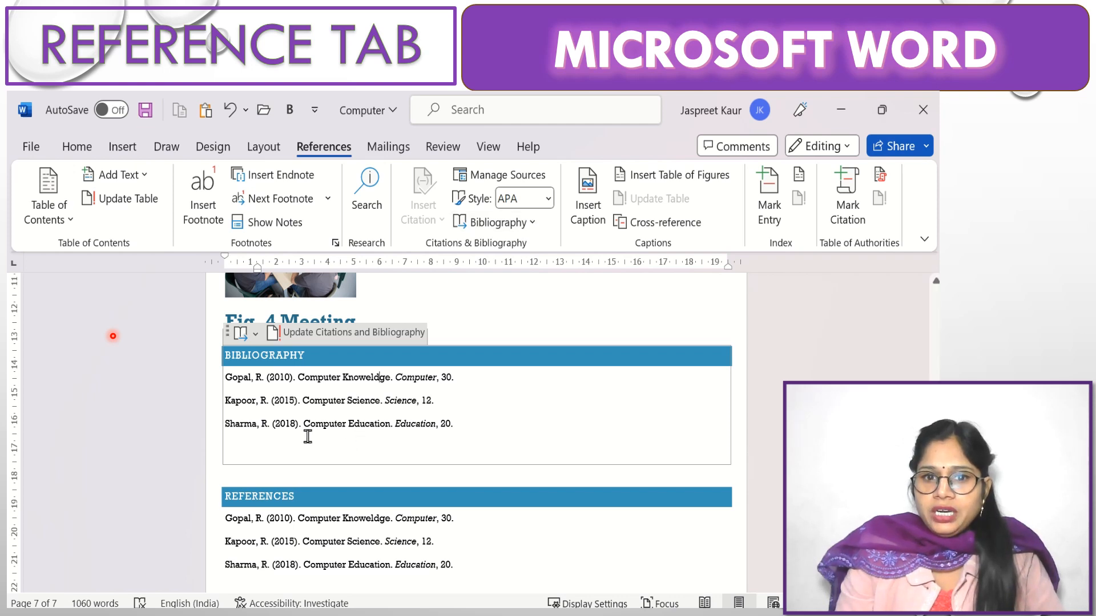
pyautogui.click(506, 224)
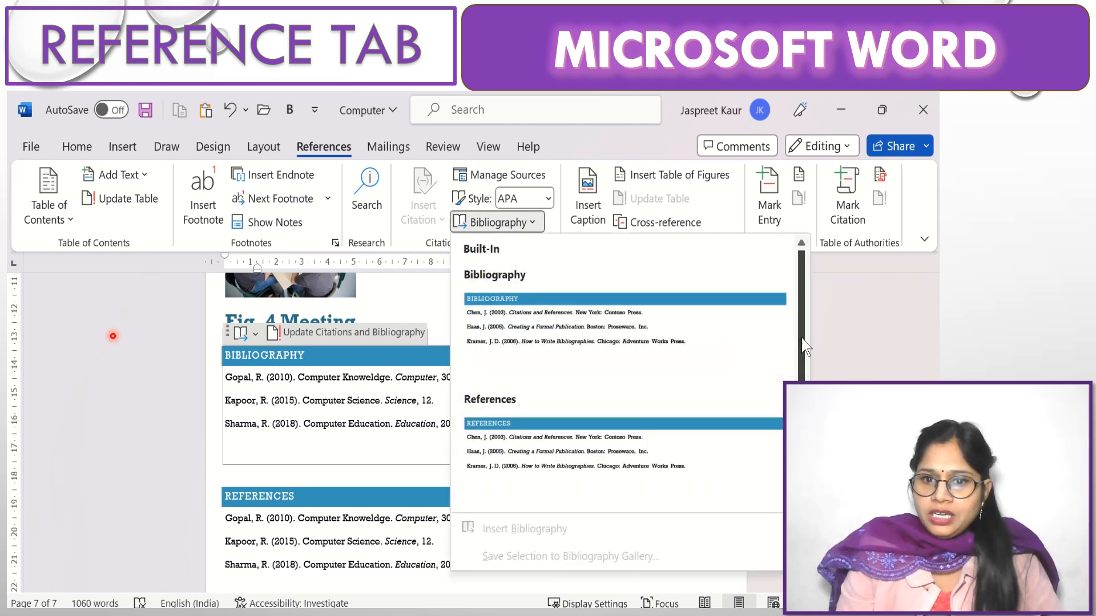
pyautogui.scroll(-1, 709, 395)
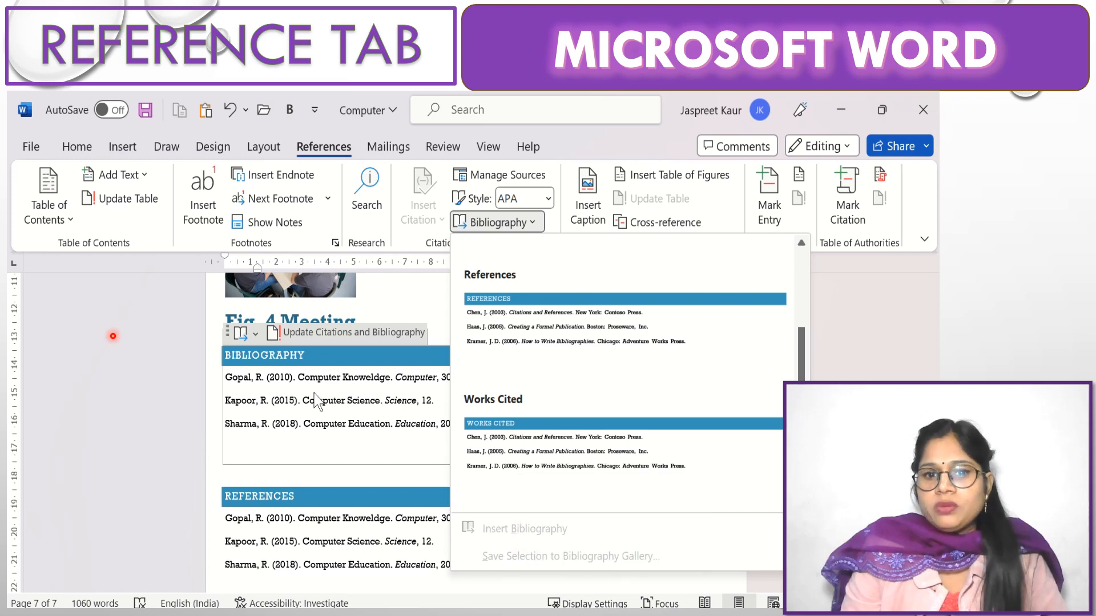
pyautogui.click(143, 385)
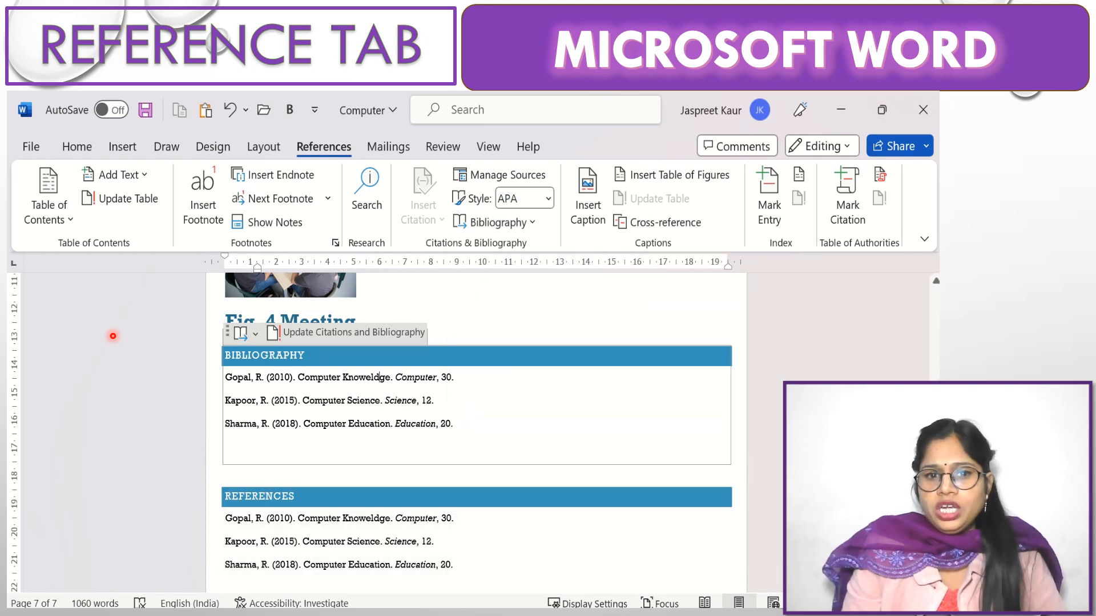
pyautogui.moveTo(935, 551); pyautogui.dragTo(929, 288)
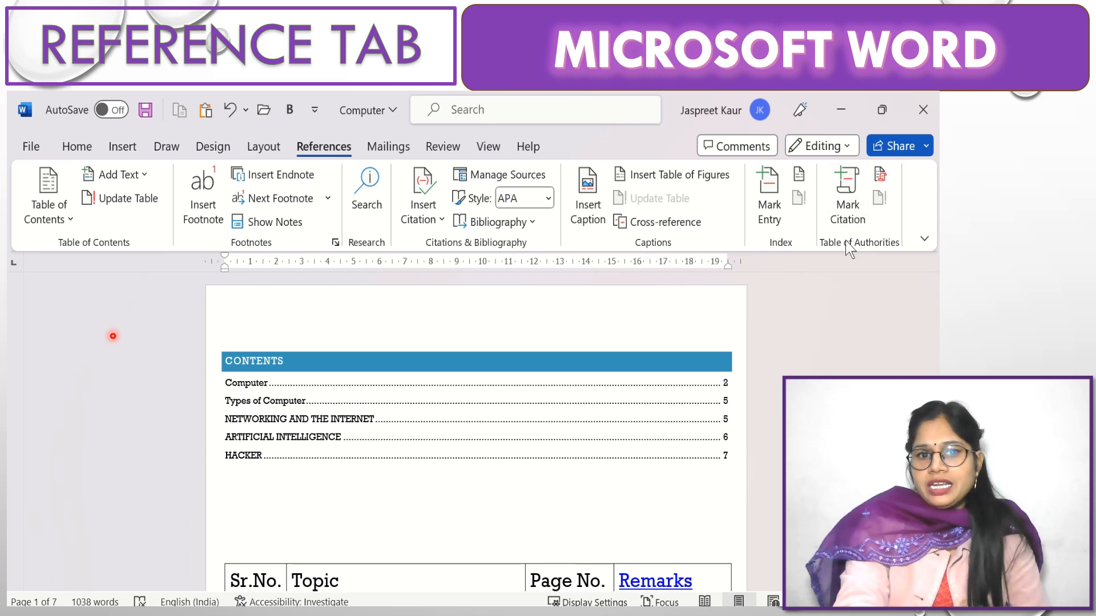
pyautogui.click(428, 212)
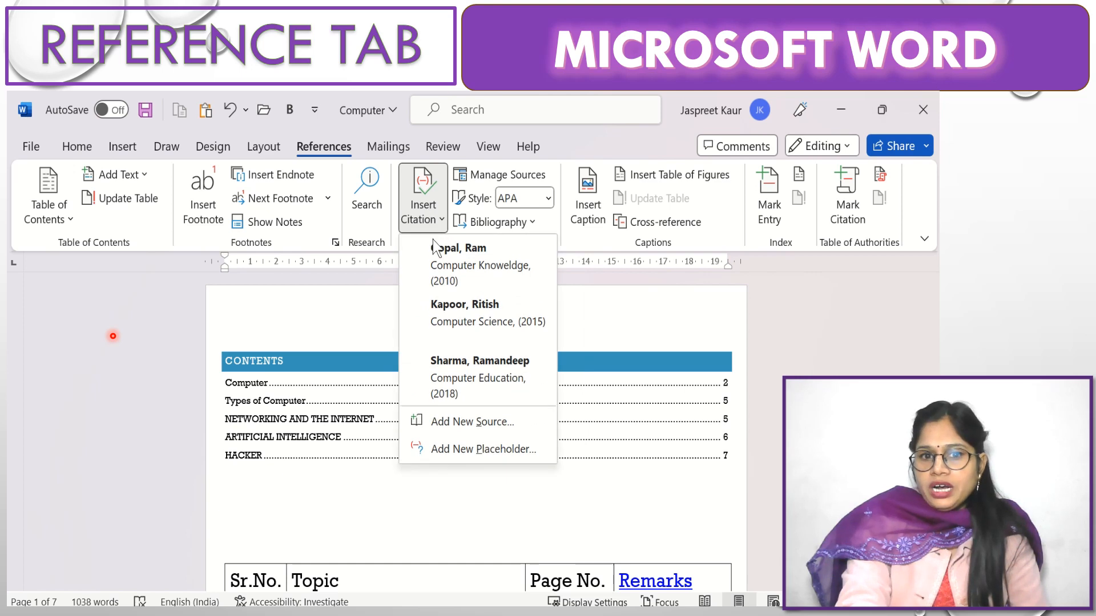
pyautogui.click(587, 486)
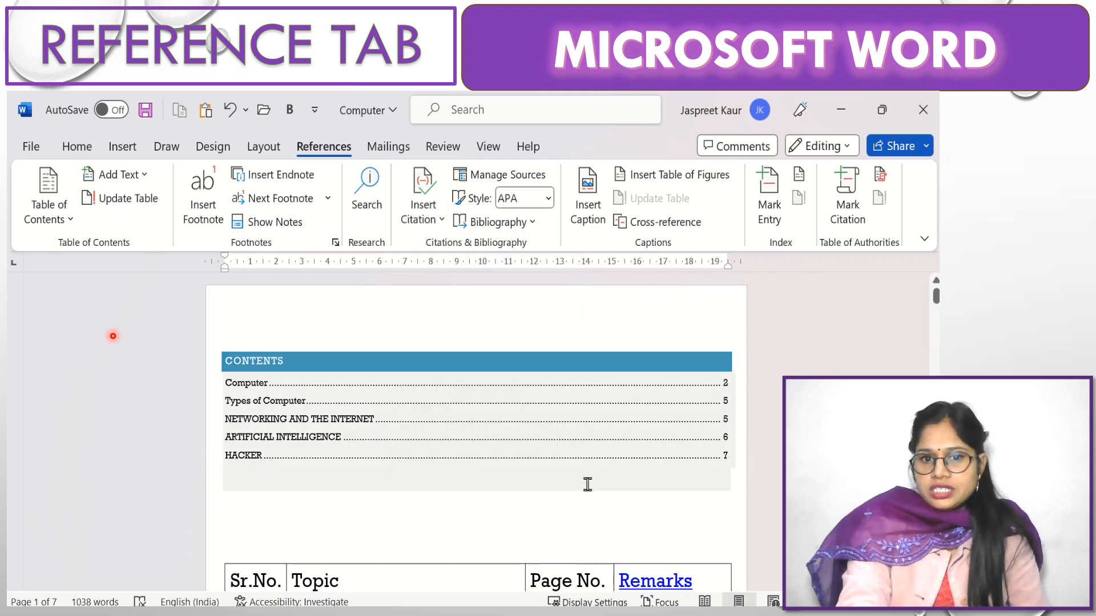
pyautogui.moveTo(936, 297); pyautogui.dragTo(936, 362)
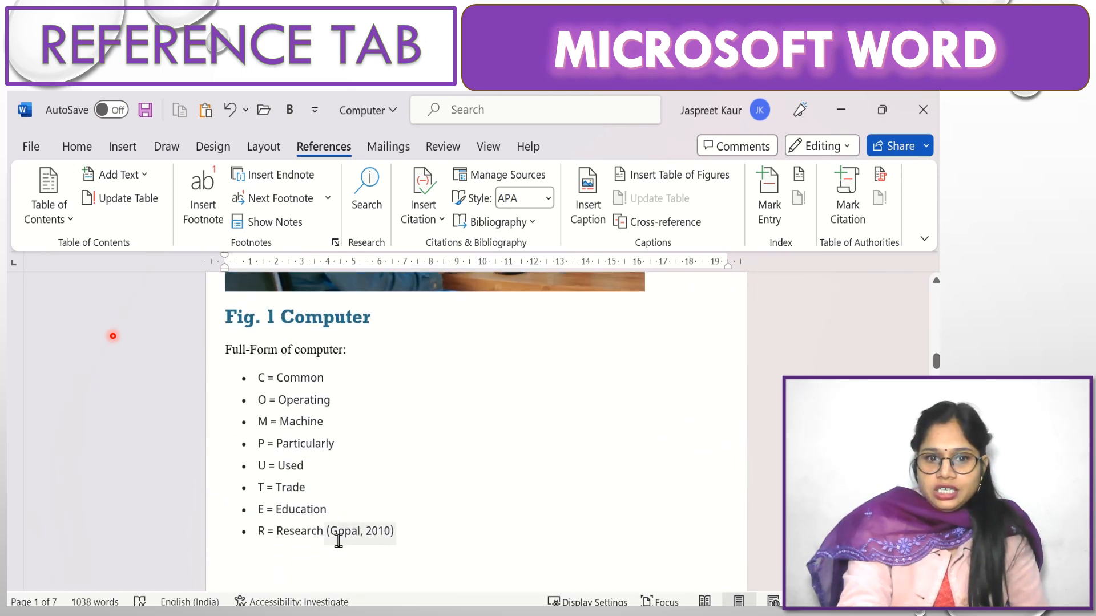
pyautogui.click(402, 536)
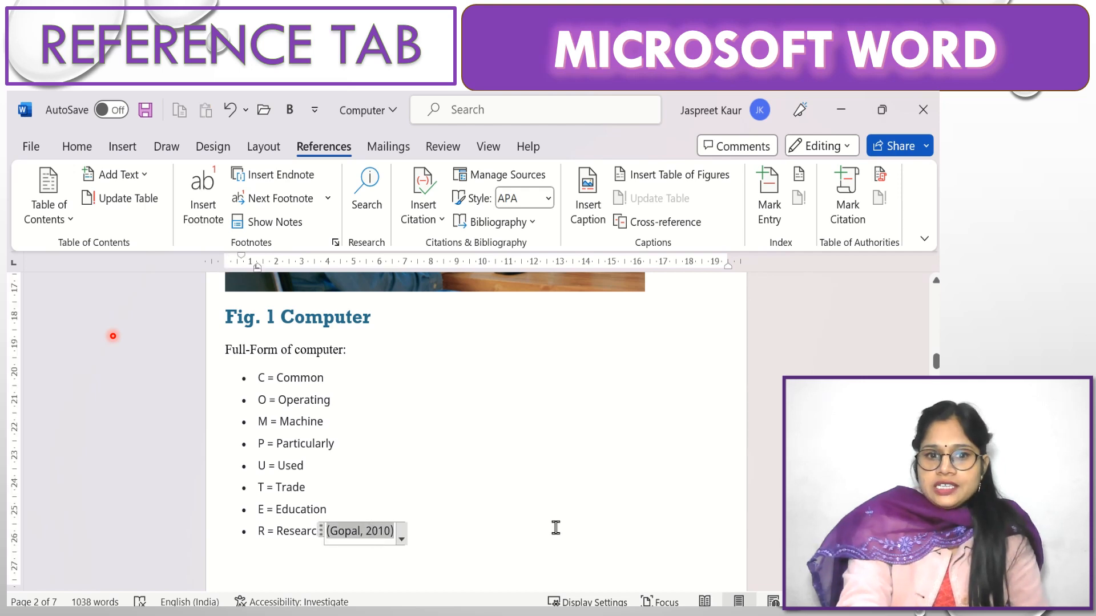
pyautogui.click(848, 202)
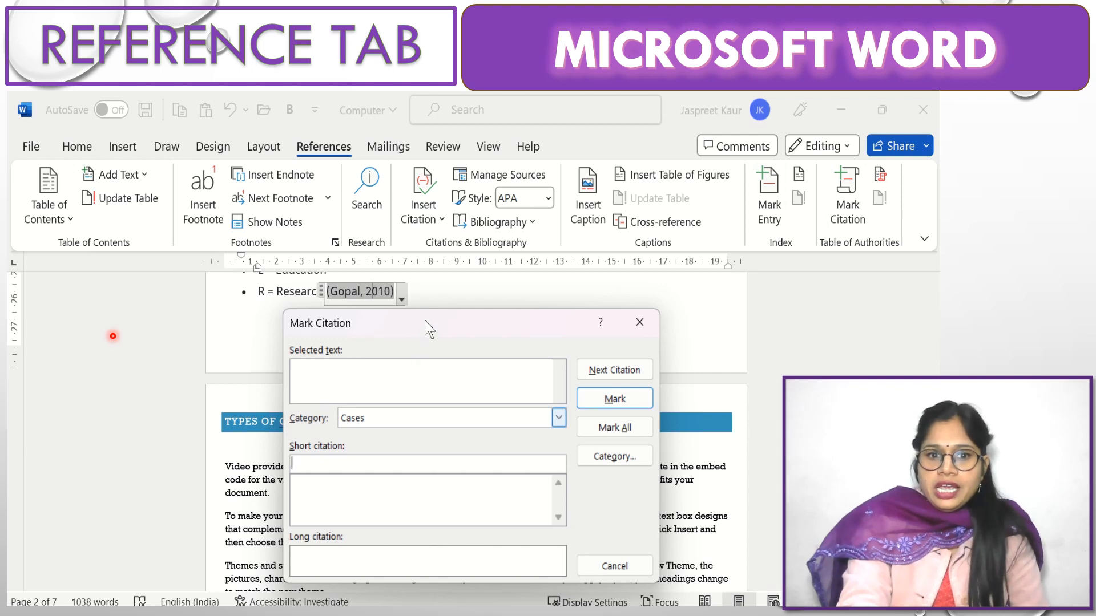
pyautogui.click(639, 322)
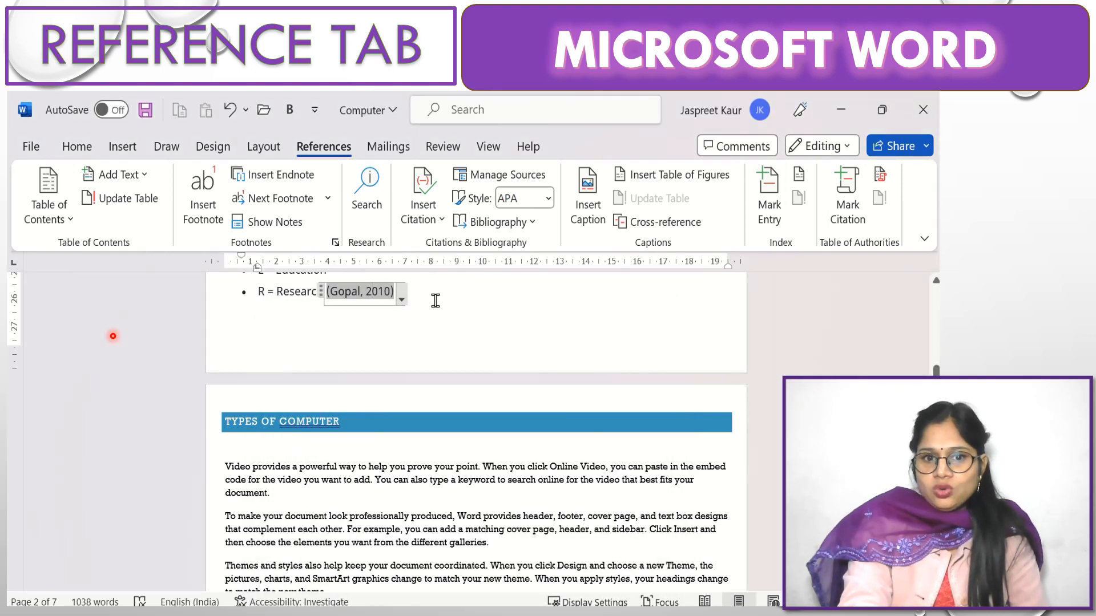
# Step: Mark the 2010 citation after "R = Research" as a table of authorities entry in the Cases category
pyautogui.click(384, 292)
pyautogui.doubleClick(358, 292)
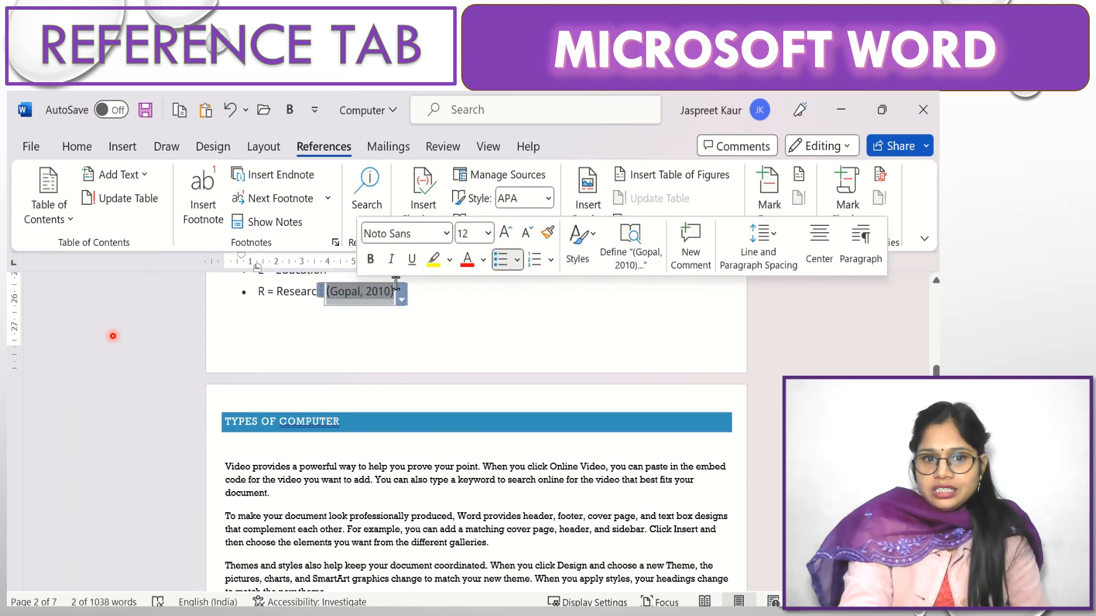
pyautogui.click(854, 186)
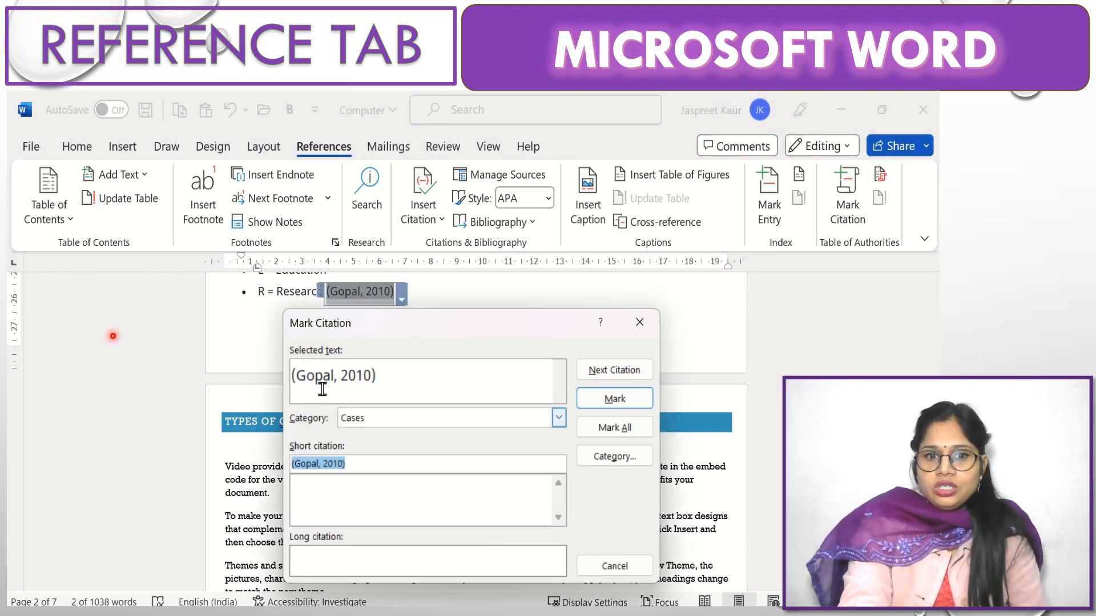
pyautogui.click(618, 400)
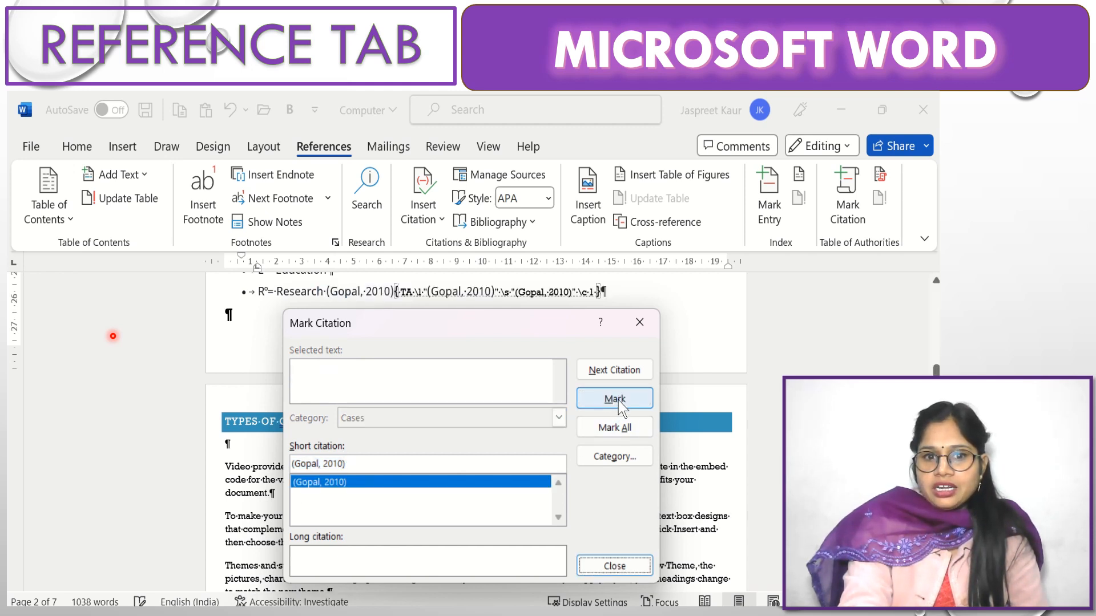
pyautogui.click(641, 319)
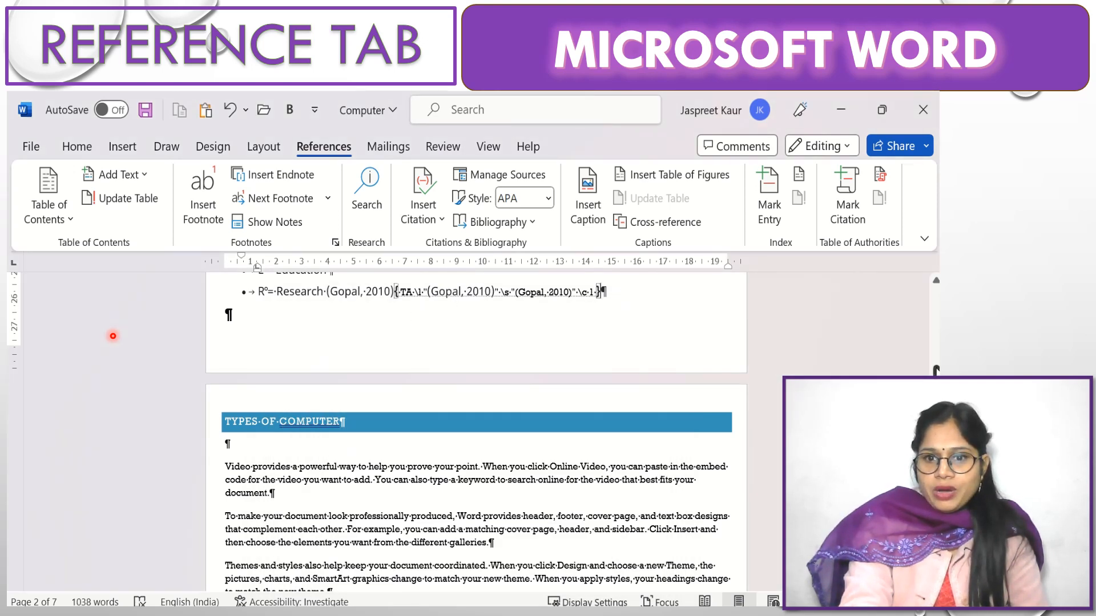
# Step: Mark the 2018 citation below the "Fig. 2 Mobile Phone" caption as a table of authorities entry in the Cases category
pyautogui.scroll(-8, 113, 337)
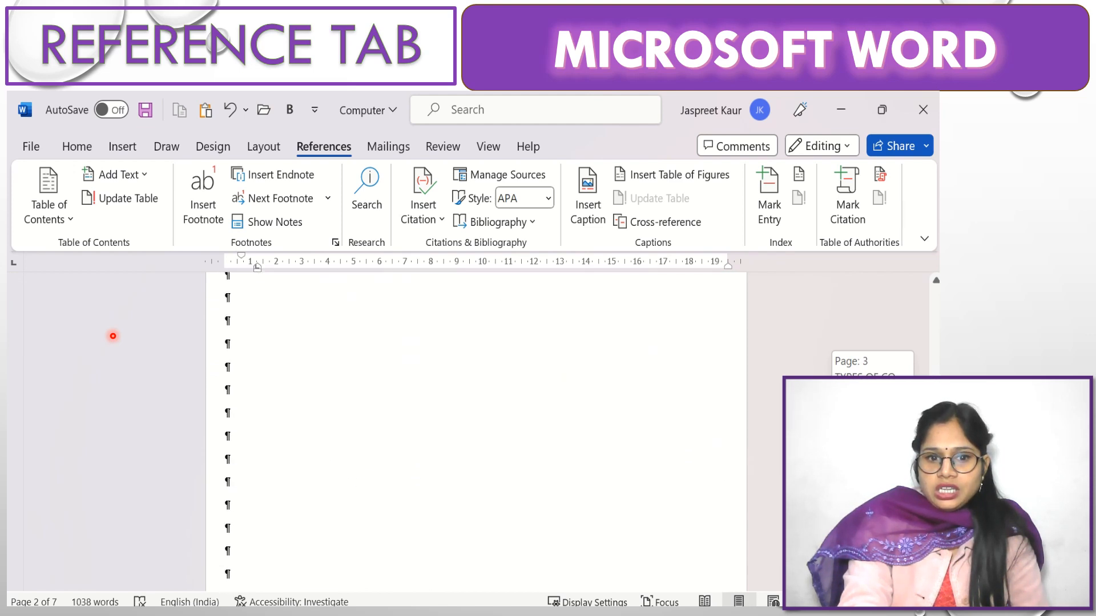
pyautogui.scroll(-10, 113, 337)
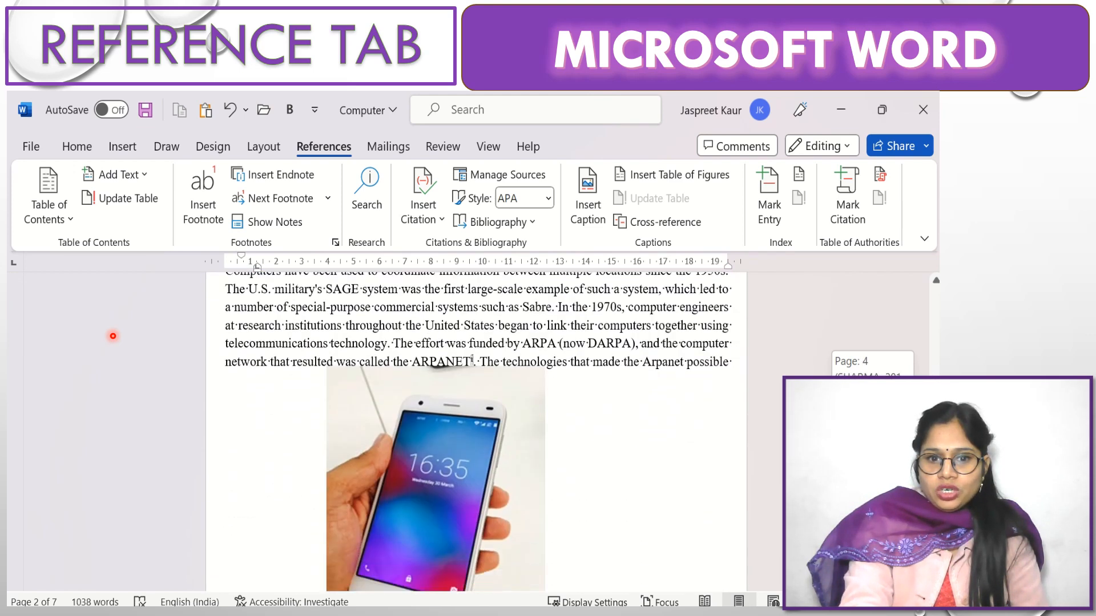
pyautogui.scroll(-5, 472, 358)
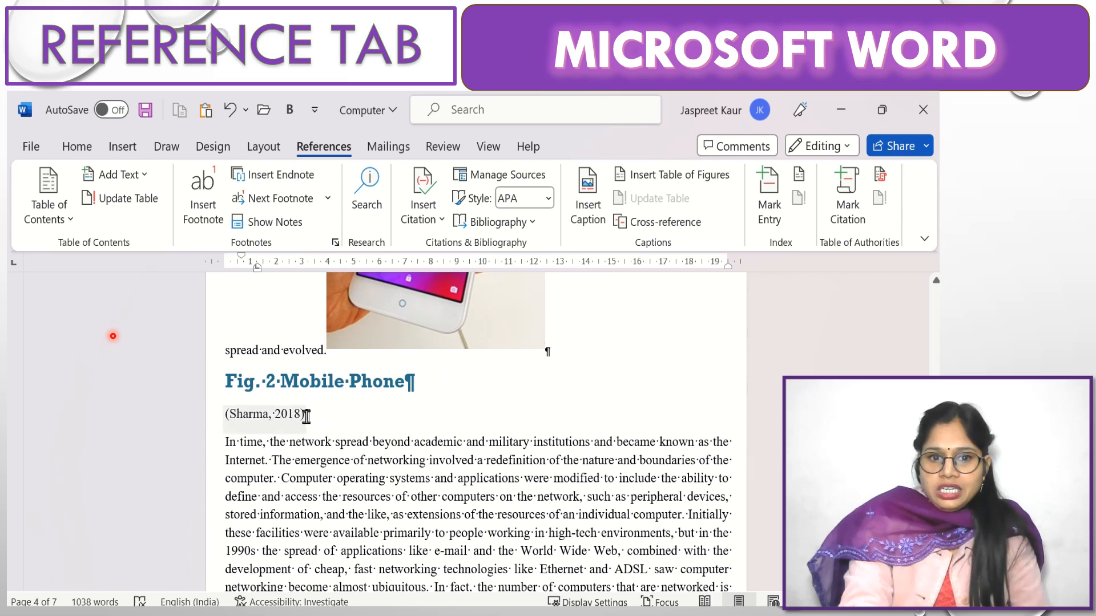
pyautogui.click(268, 414)
pyautogui.moveTo(229, 415); pyautogui.dragTo(306, 415)
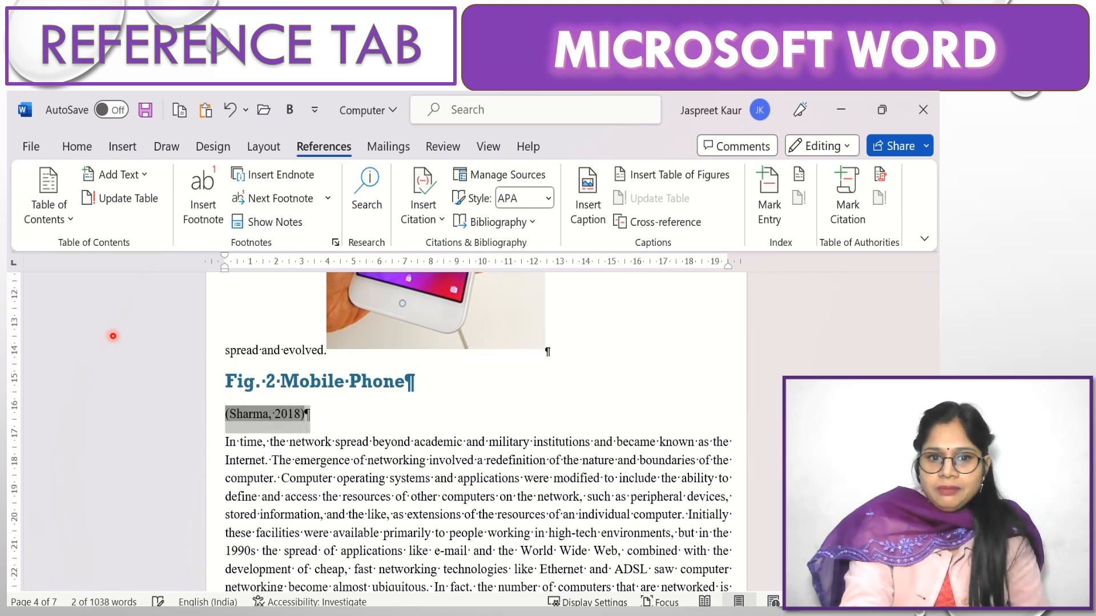
pyautogui.click(847, 209)
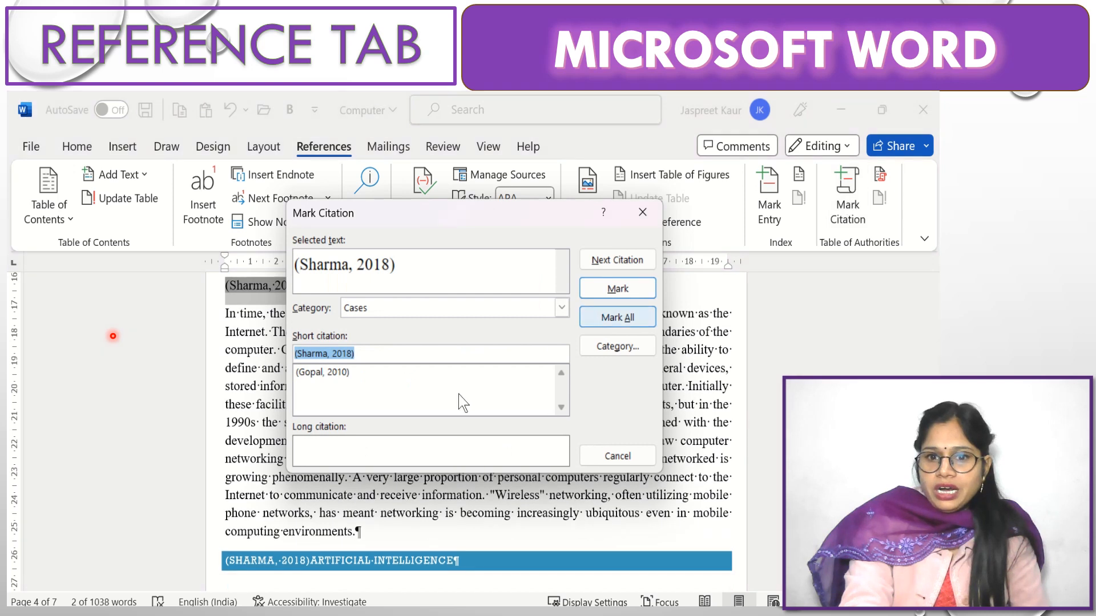
pyautogui.click(606, 291)
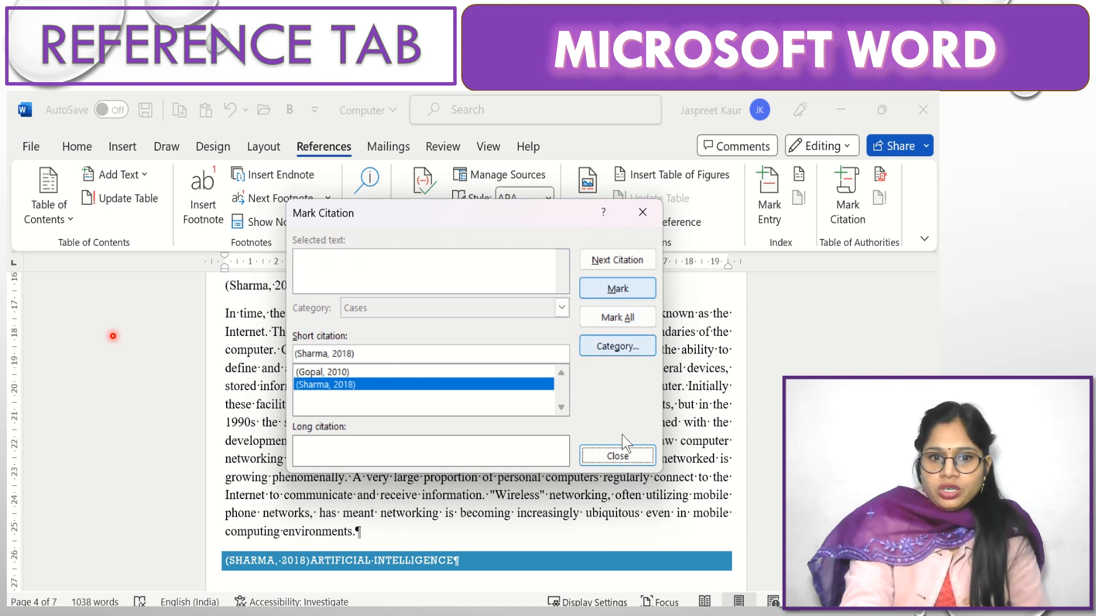
pyautogui.click(622, 455)
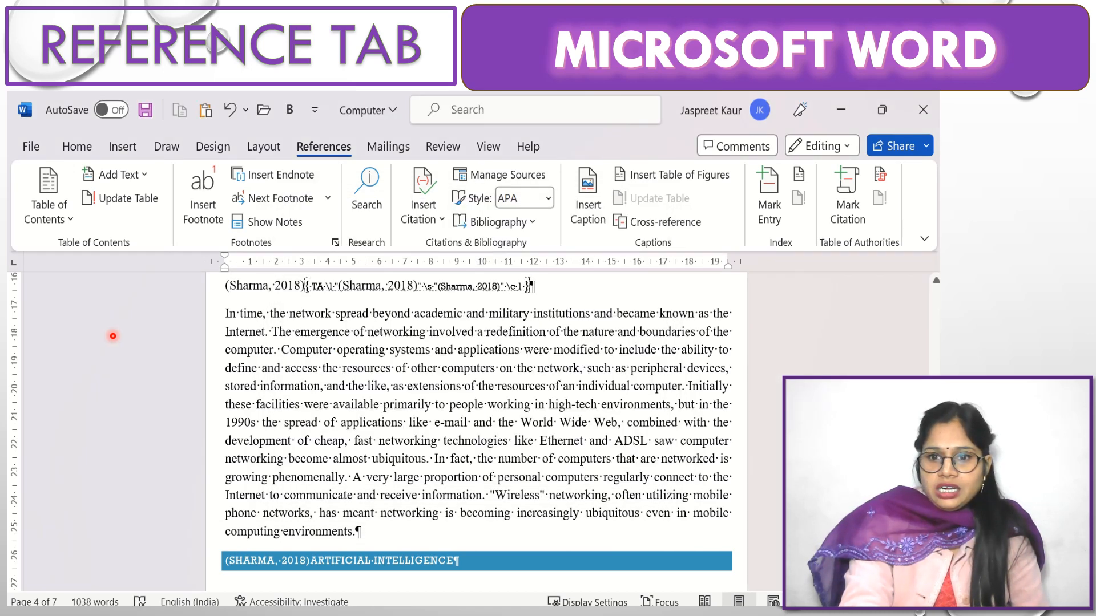
# Step: Mark the 2015 citation in the three-citation line above the "Hacker" heading as a table of authorities entry in the Cases category
pyautogui.scroll(-8, 113, 336)
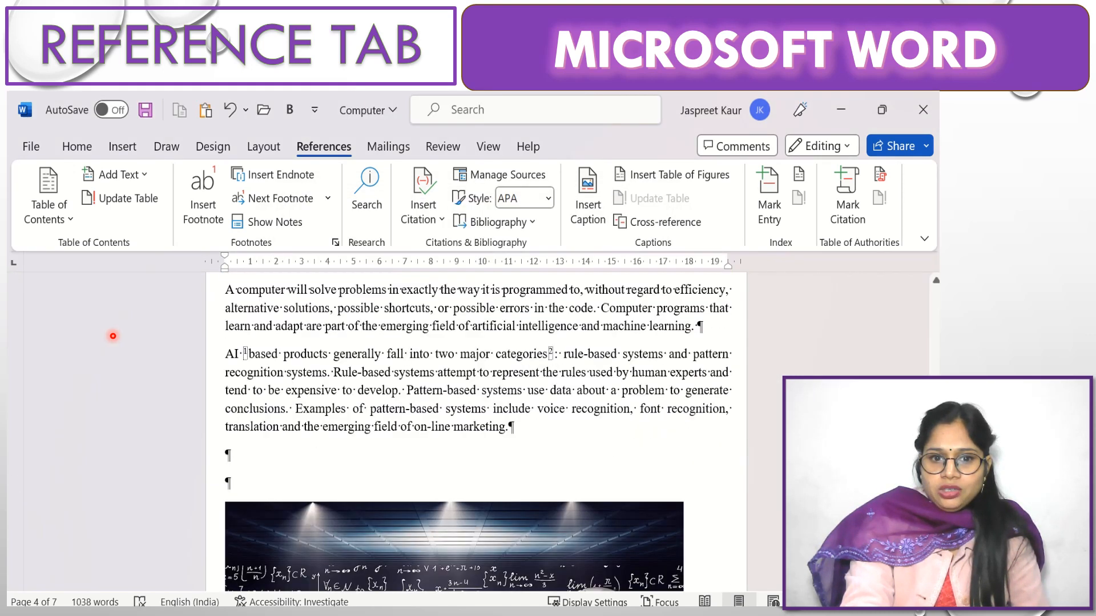
pyautogui.scroll(-12, 113, 336)
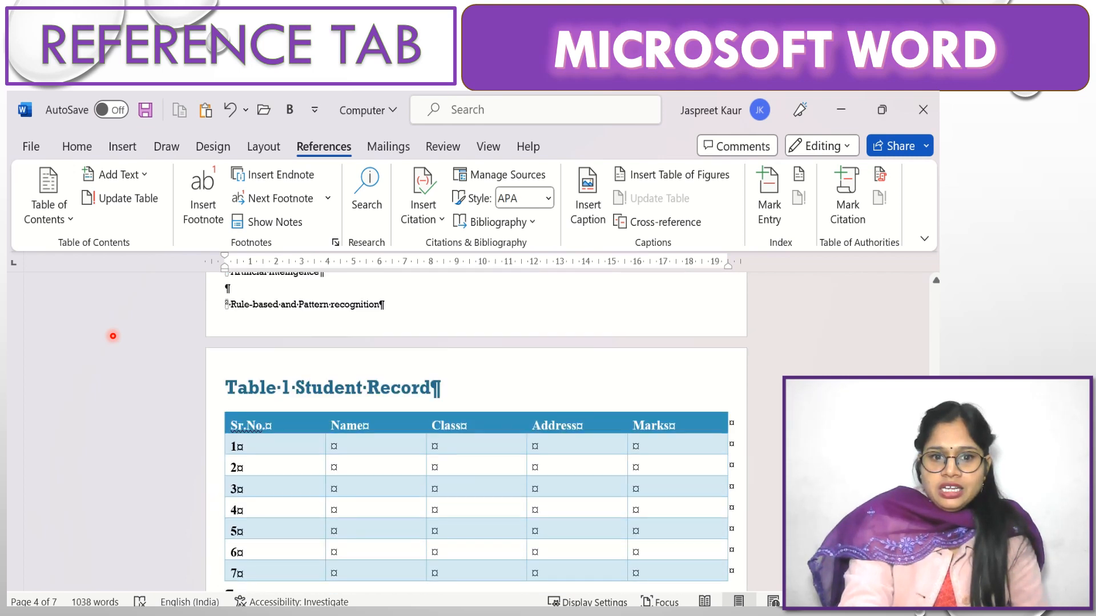
pyautogui.scroll(-10, 113, 336)
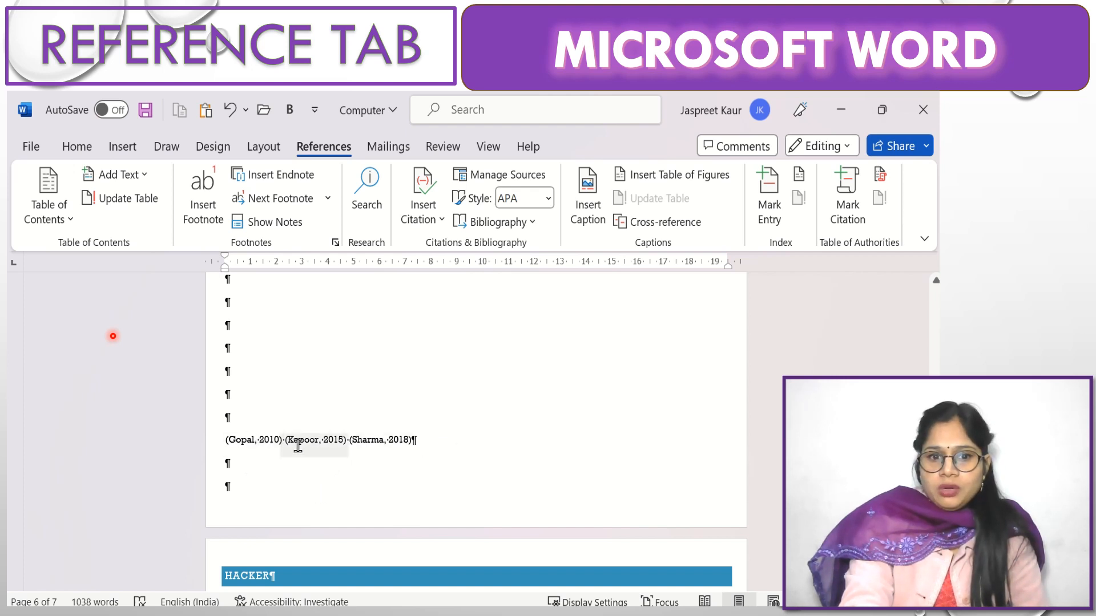
pyautogui.moveTo(348, 446); pyautogui.dragTo(309, 448)
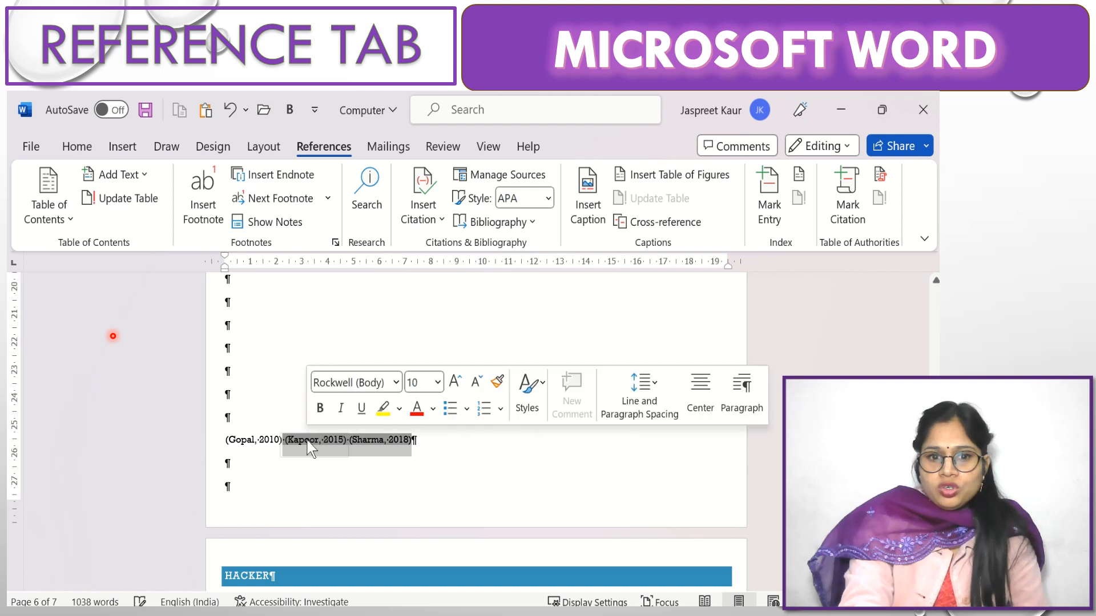
pyautogui.click(343, 445)
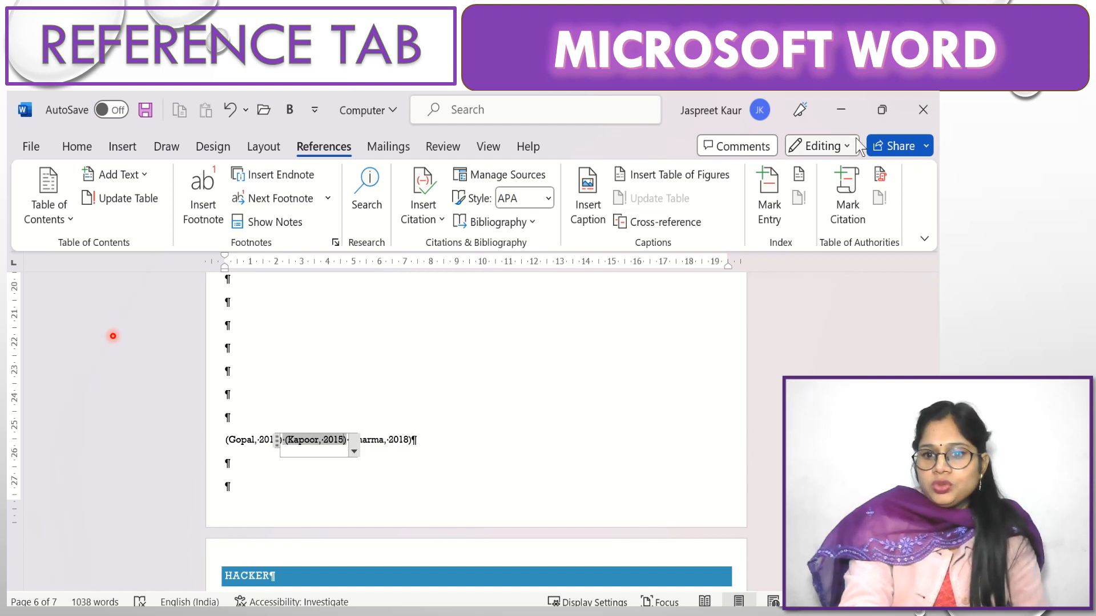
pyautogui.click(847, 194)
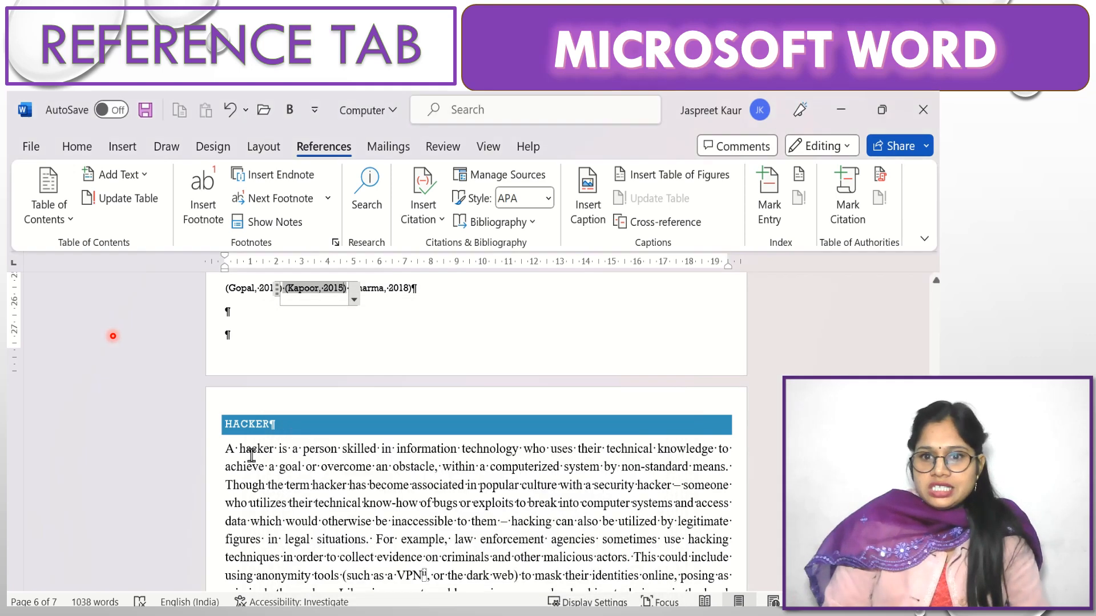
pyautogui.click(639, 323)
pyautogui.moveTo(347, 291); pyautogui.dragTo(299, 292)
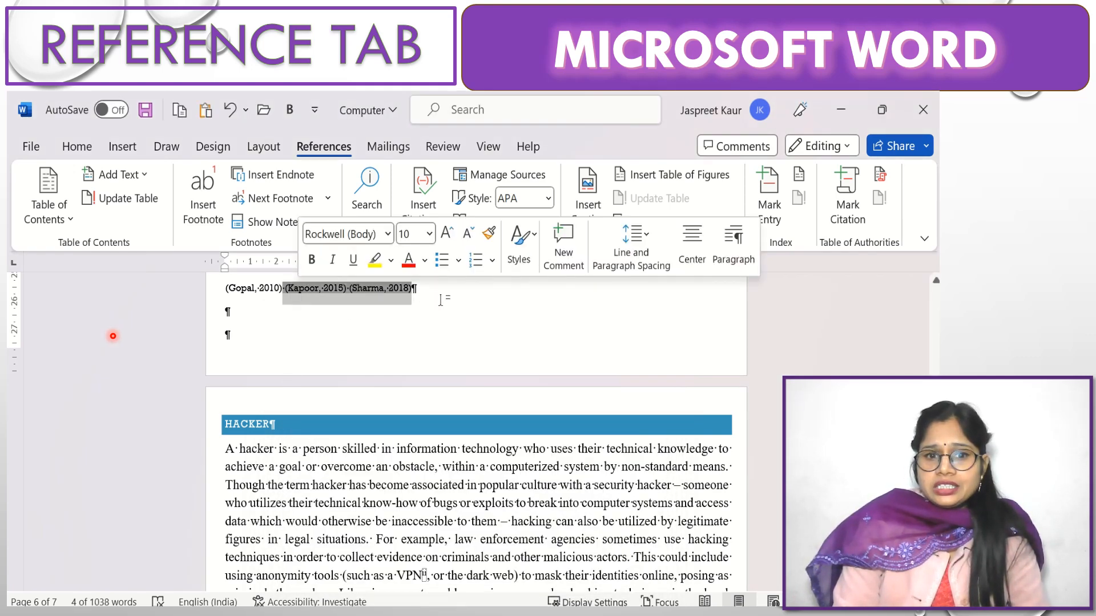
pyautogui.click(848, 200)
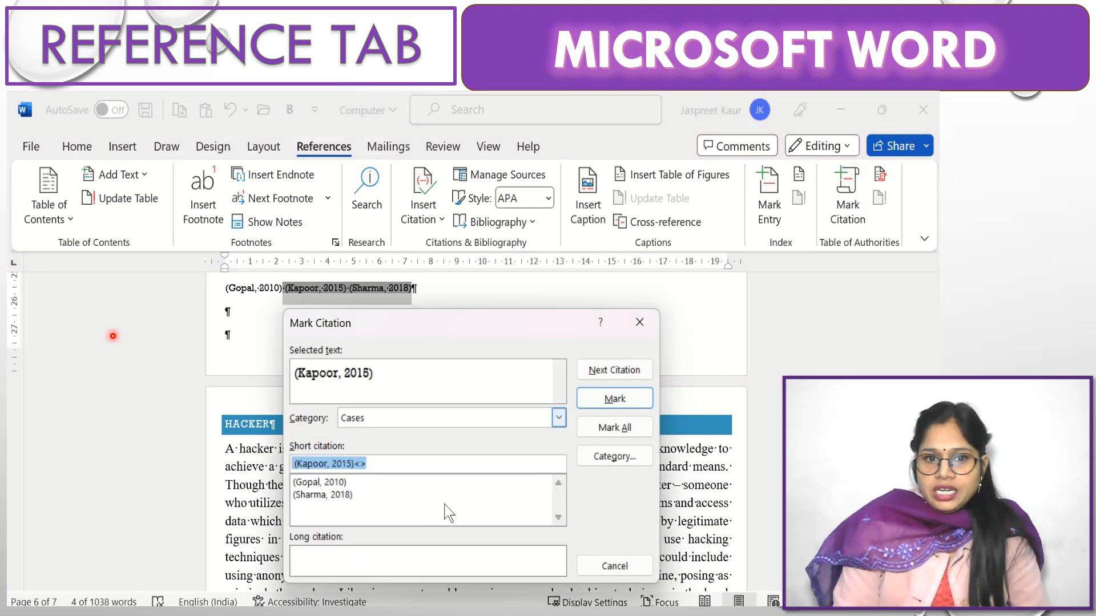
pyautogui.click(615, 399)
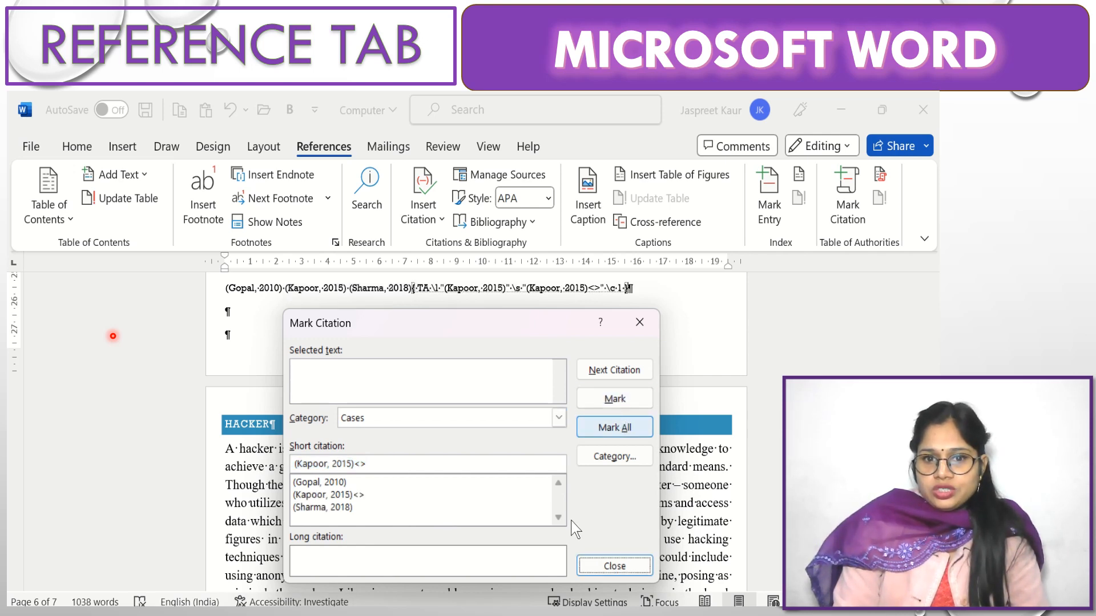
pyautogui.click(614, 566)
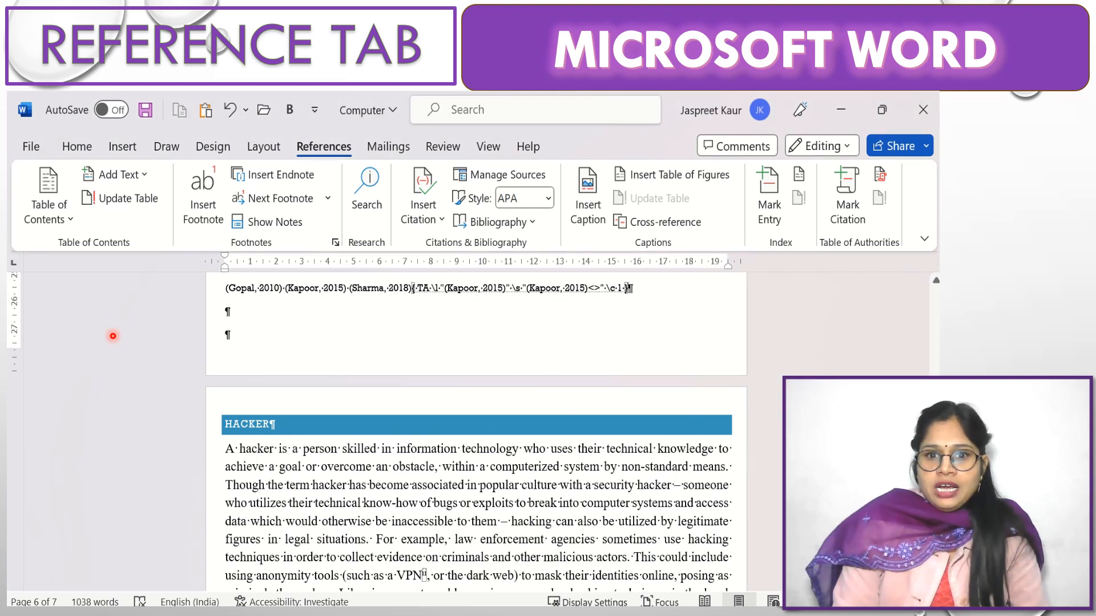
# Step: Hide the paragraph marks and other formatting symbols in the document
pyautogui.scroll(3, 772, 461)
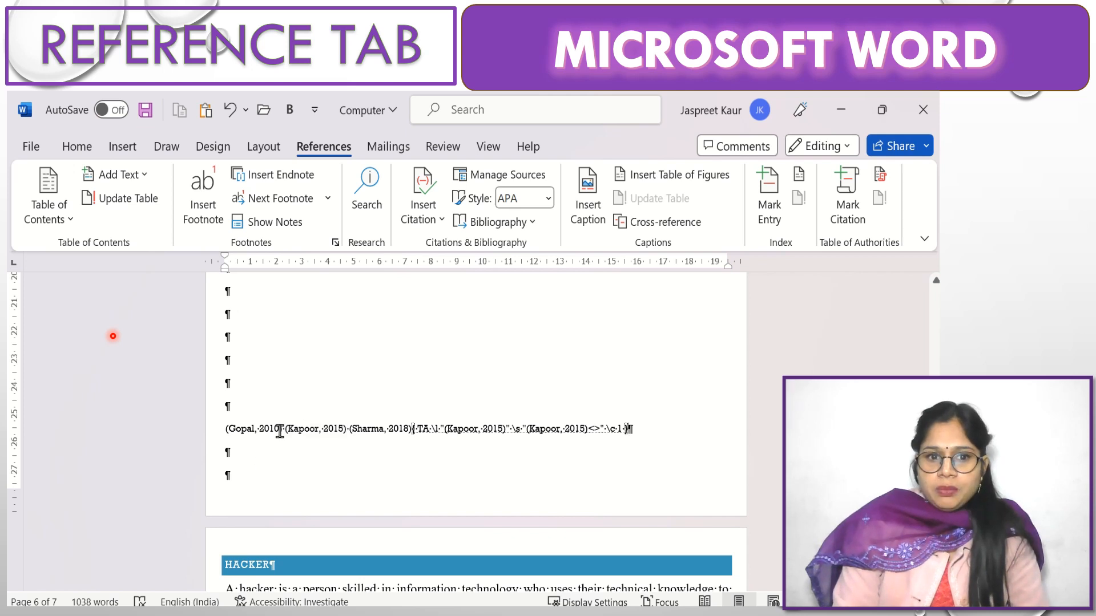
pyautogui.click(69, 145)
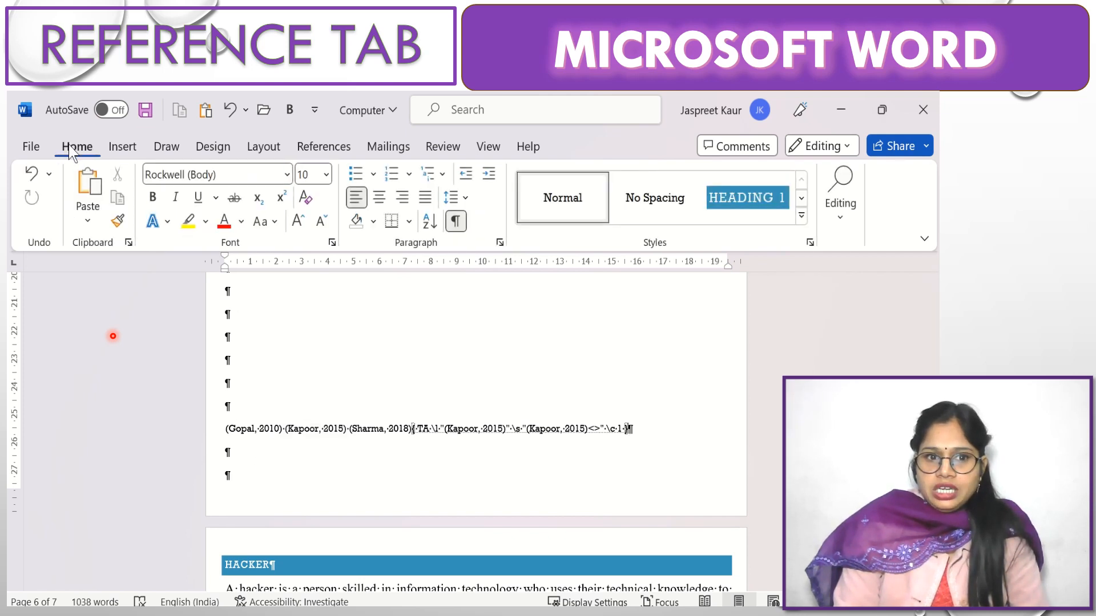
pyautogui.click(455, 221)
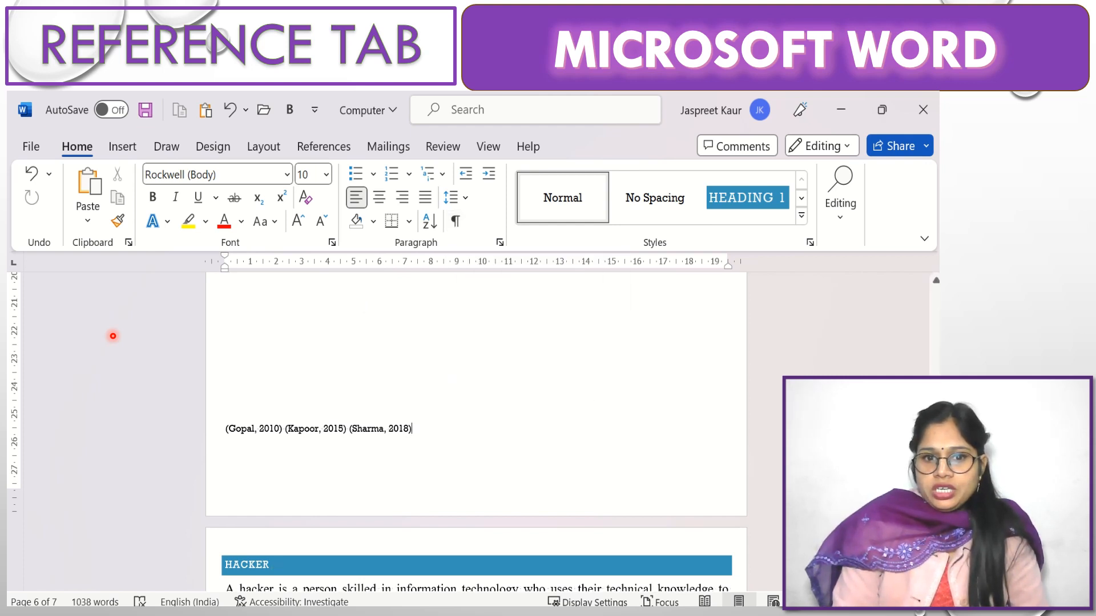
# Step: Insert a table of authorities for all categories below the "Fig. 4 Meeting" entry of the figure list, using the From template format
pyautogui.scroll(20, 113, 336)
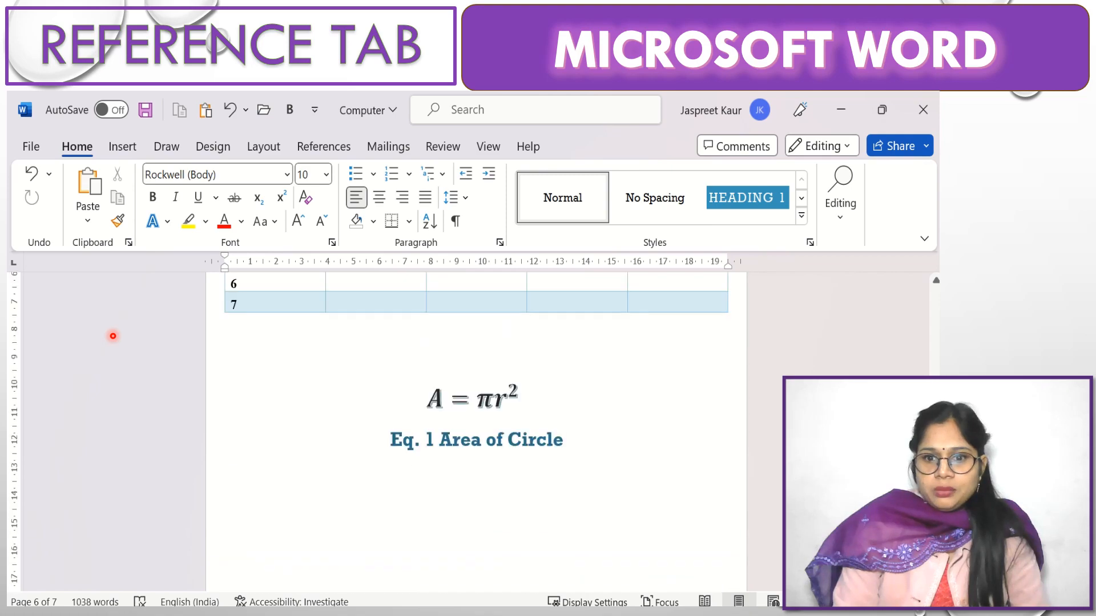
pyautogui.scroll(20, 113, 336)
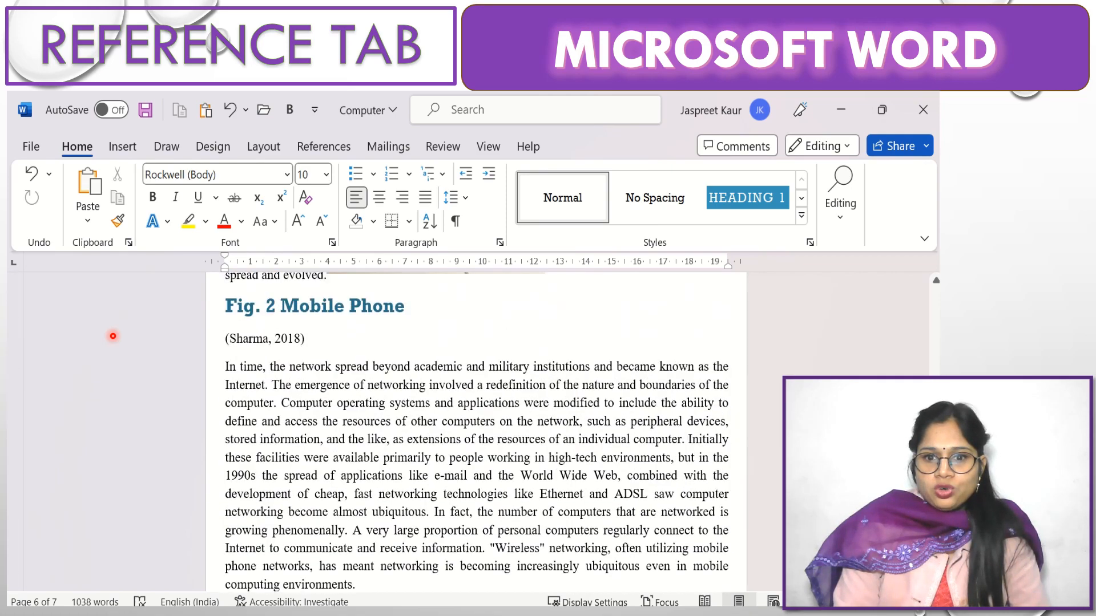
pyautogui.scroll(20, 113, 336)
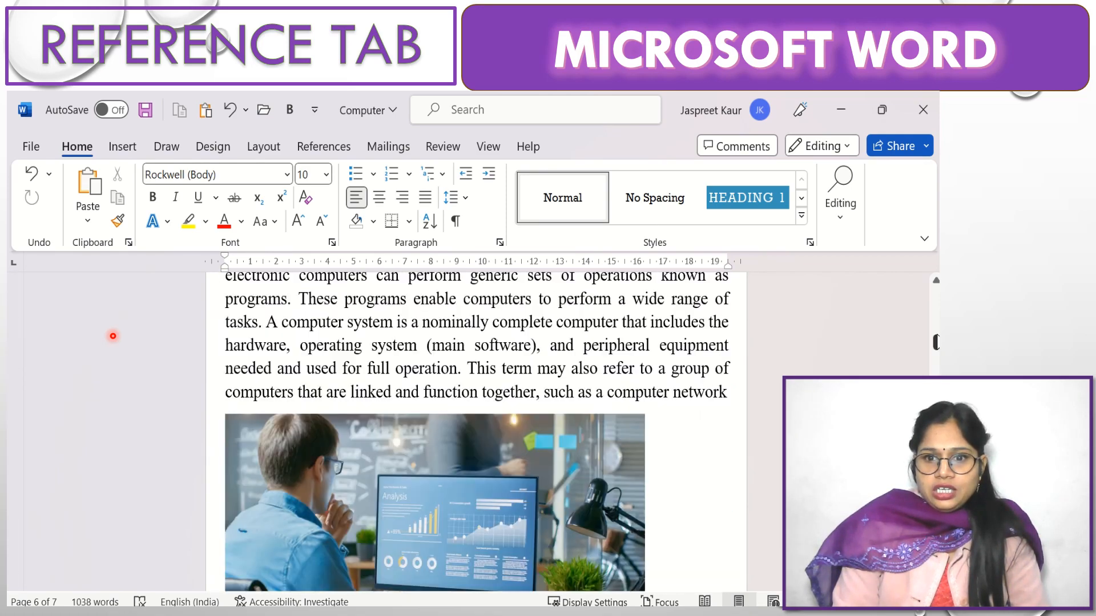
pyautogui.scroll(-10, 113, 337)
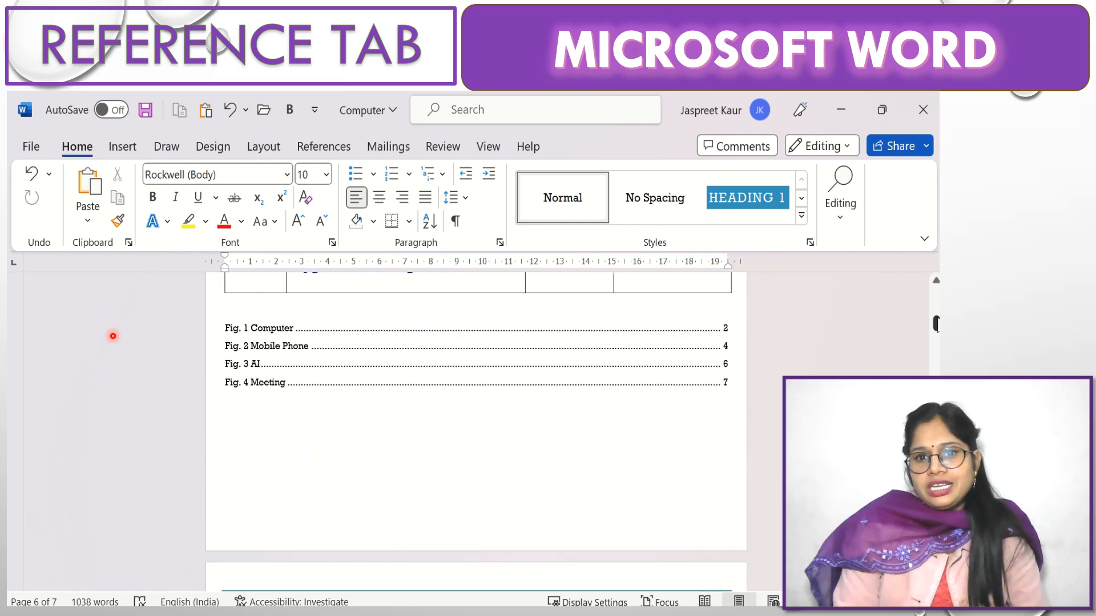
pyautogui.scroll(3, 113, 337)
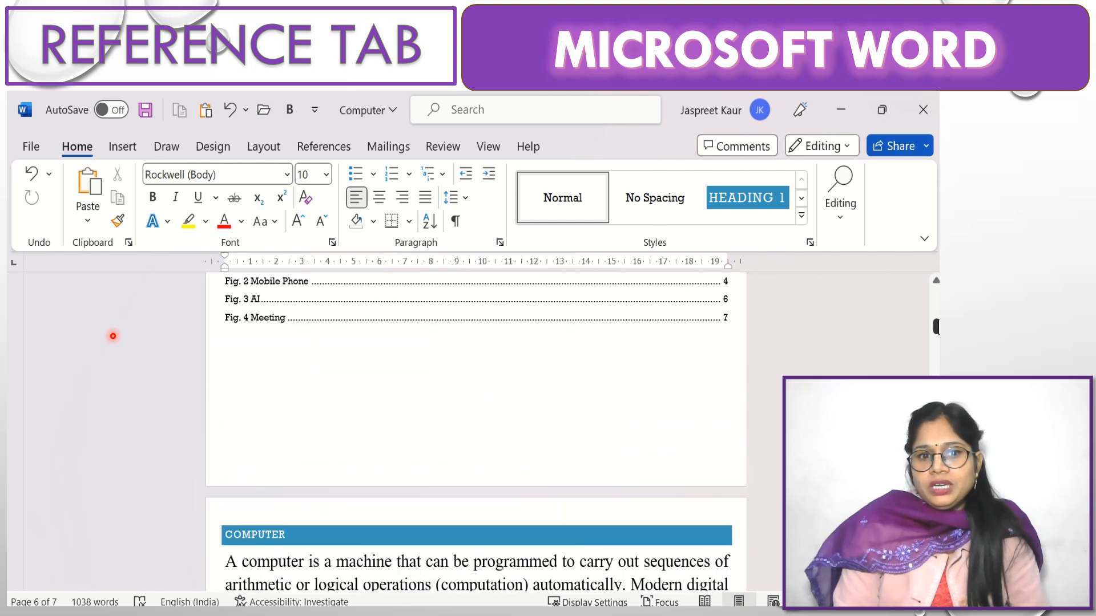
pyautogui.click(244, 358)
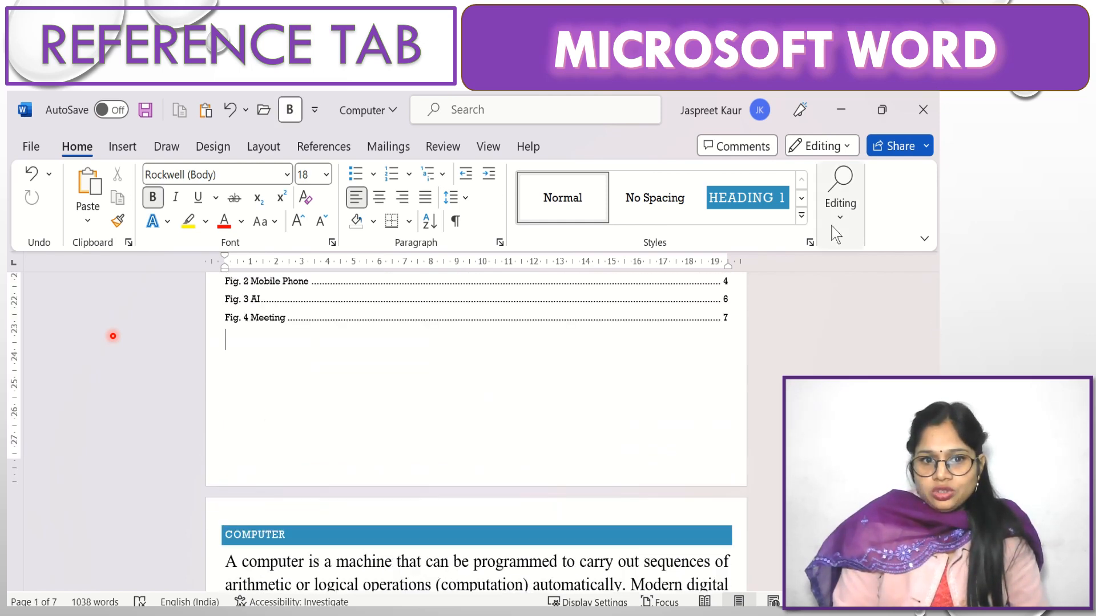
pyautogui.click(333, 151)
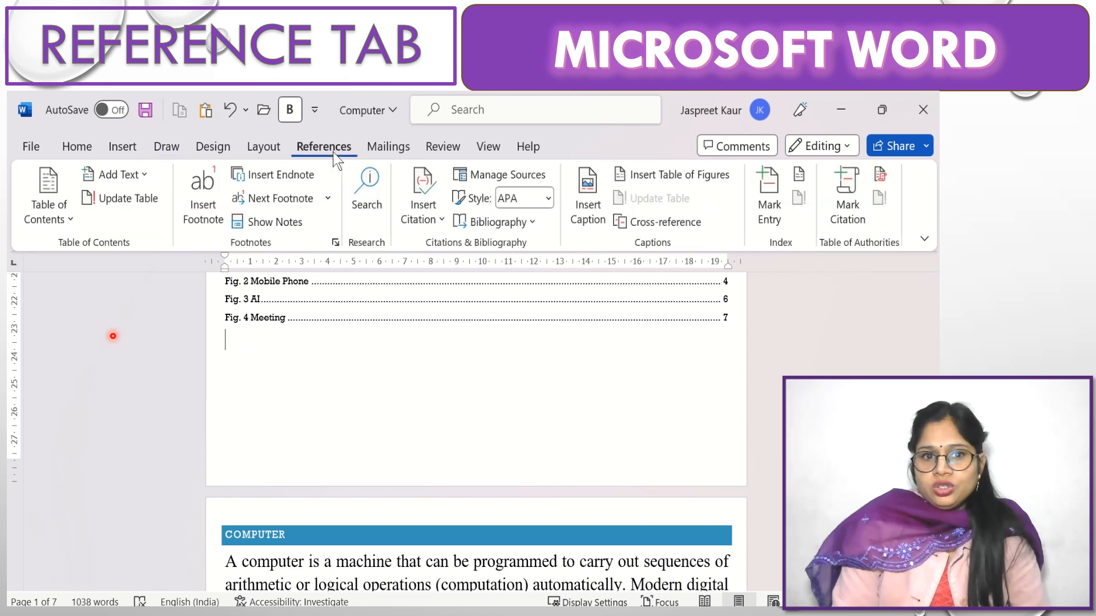
pyautogui.click(881, 176)
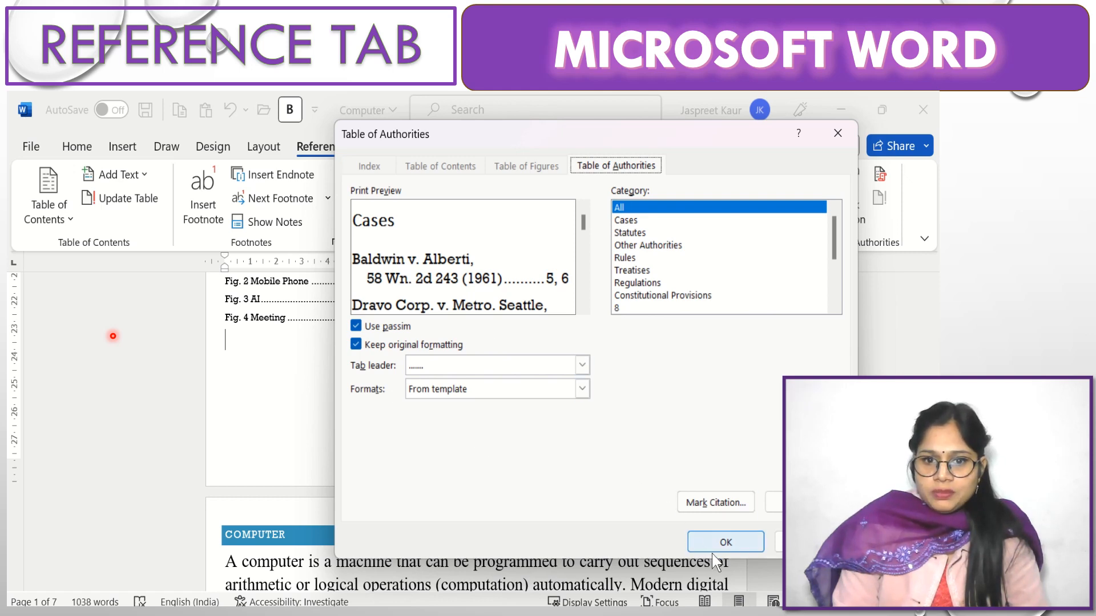
pyautogui.click(726, 542)
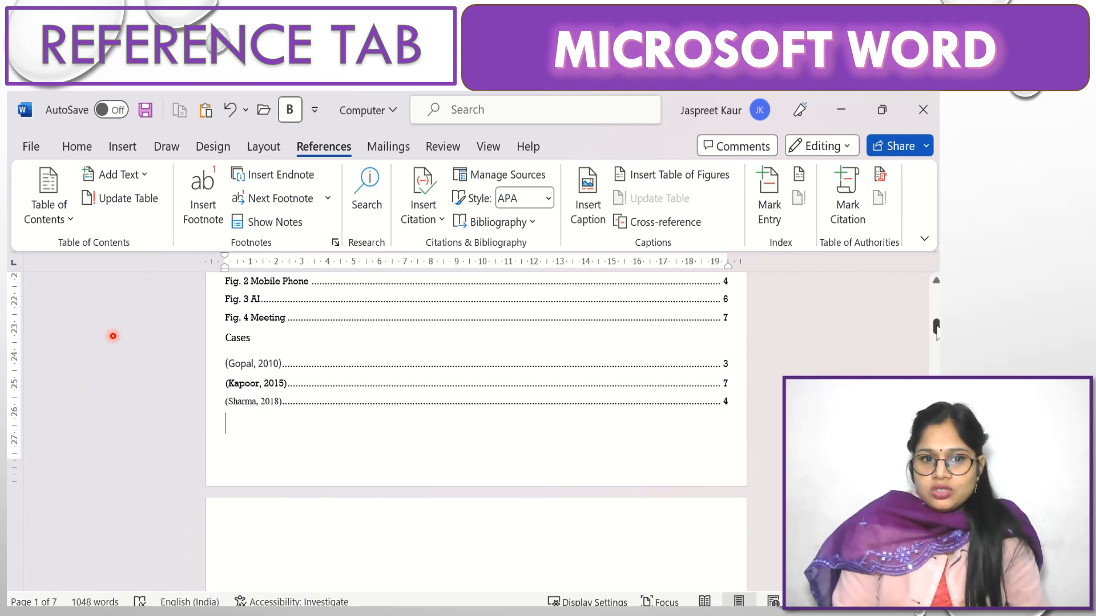
# Step: Compare the page of the 2010 citation after "R = Research" with the page listed for it in the table of authorities
pyautogui.moveTo(937, 331); pyautogui.dragTo(937, 371)
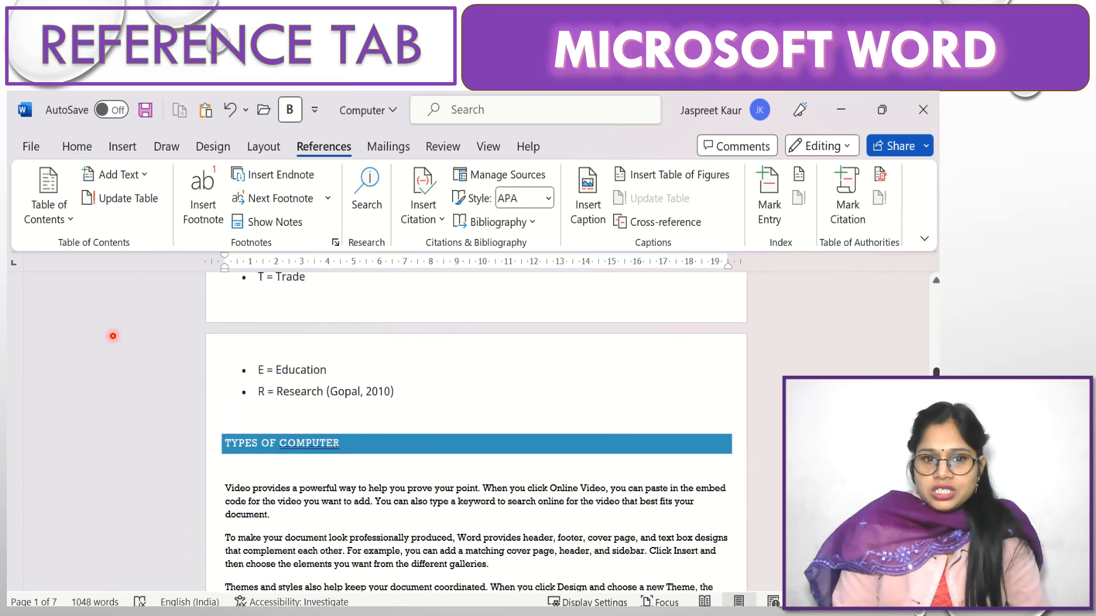
pyautogui.click(503, 391)
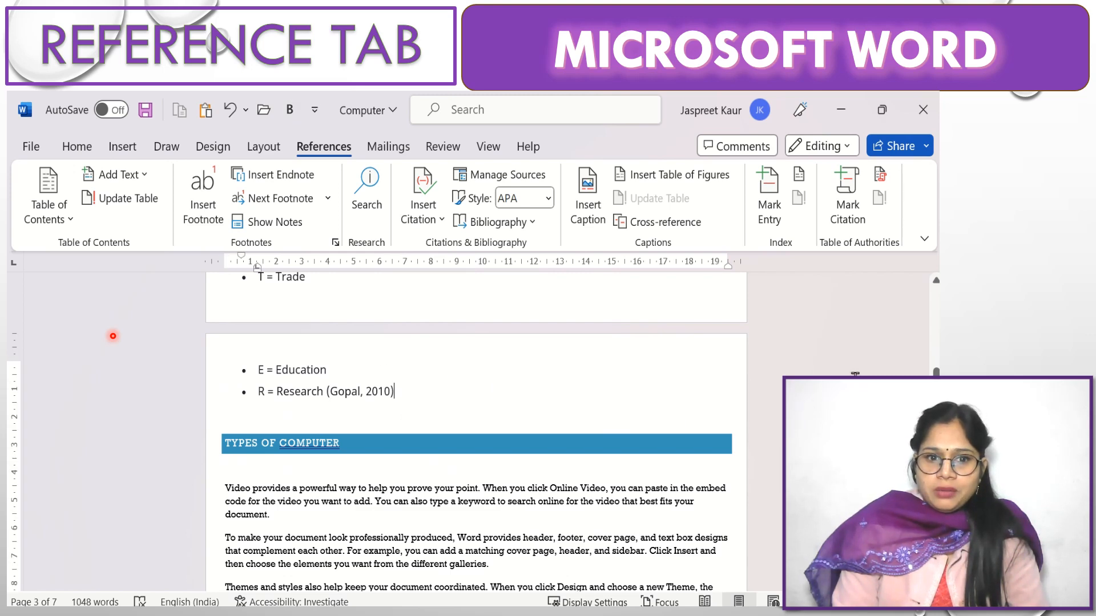
pyautogui.moveTo(936, 372); pyautogui.dragTo(937, 324)
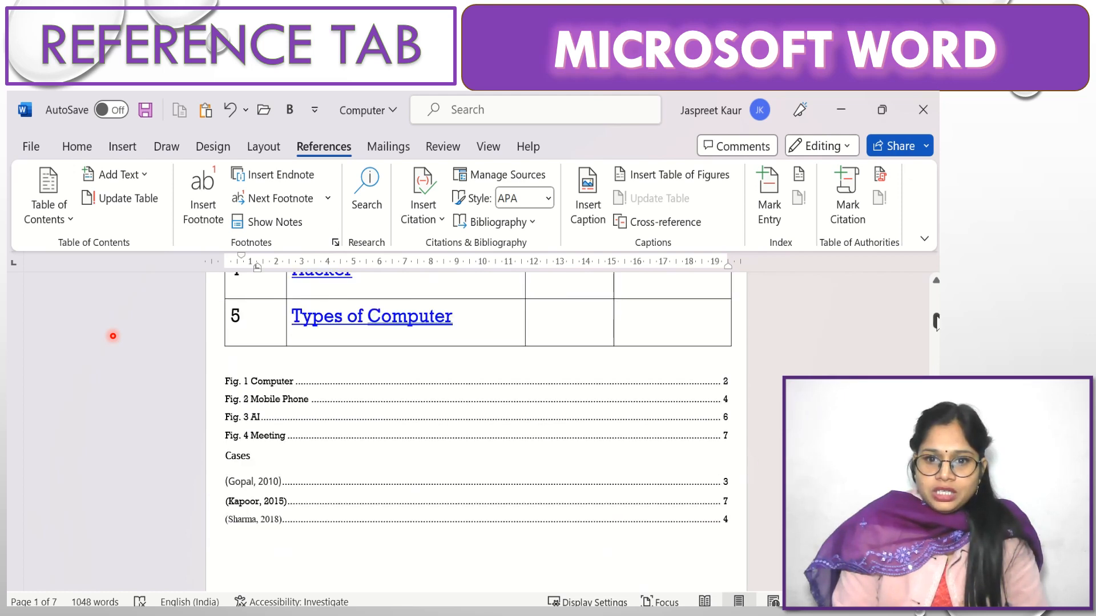
pyautogui.moveTo(936, 324); pyautogui.dragTo(936, 368)
pyautogui.scroll(-2, 113, 335)
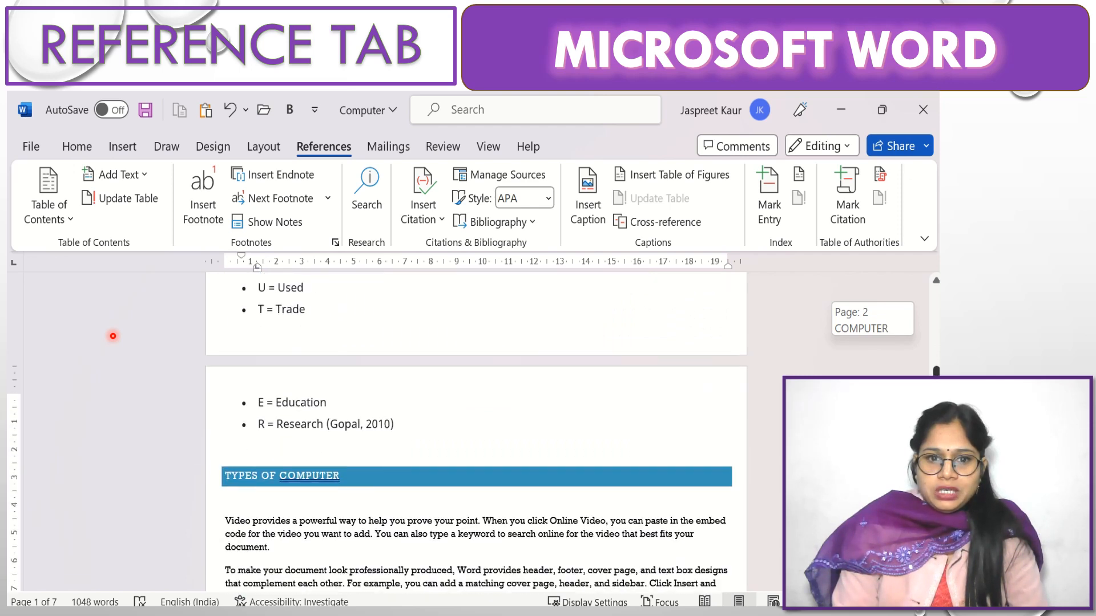
# Step: Delete the empty lines above the "Computer" heading
pyautogui.scroll(6, 113, 336)
pyautogui.scroll(10, 113, 335)
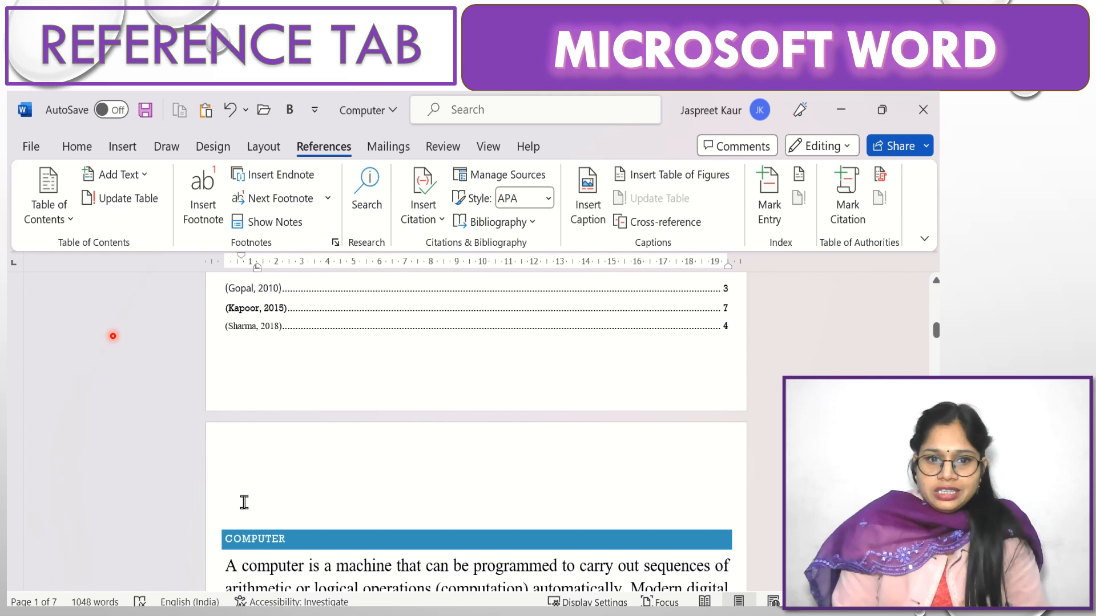
pyautogui.click(245, 502)
pyautogui.press('BackSpace')
pyautogui.press('BackSpace')
pyautogui.press('BackSpace')
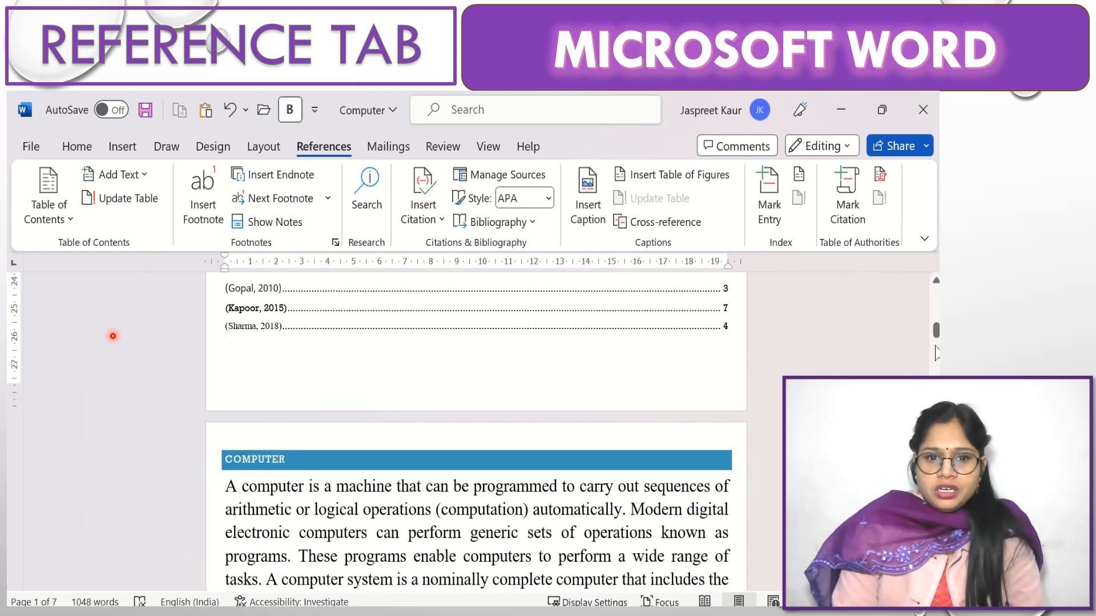
# Step: Check which page the 2010 citation is on and update the table of authorities on the first page
pyautogui.moveTo(936, 331); pyautogui.dragTo(937, 368)
pyautogui.click(491, 313)
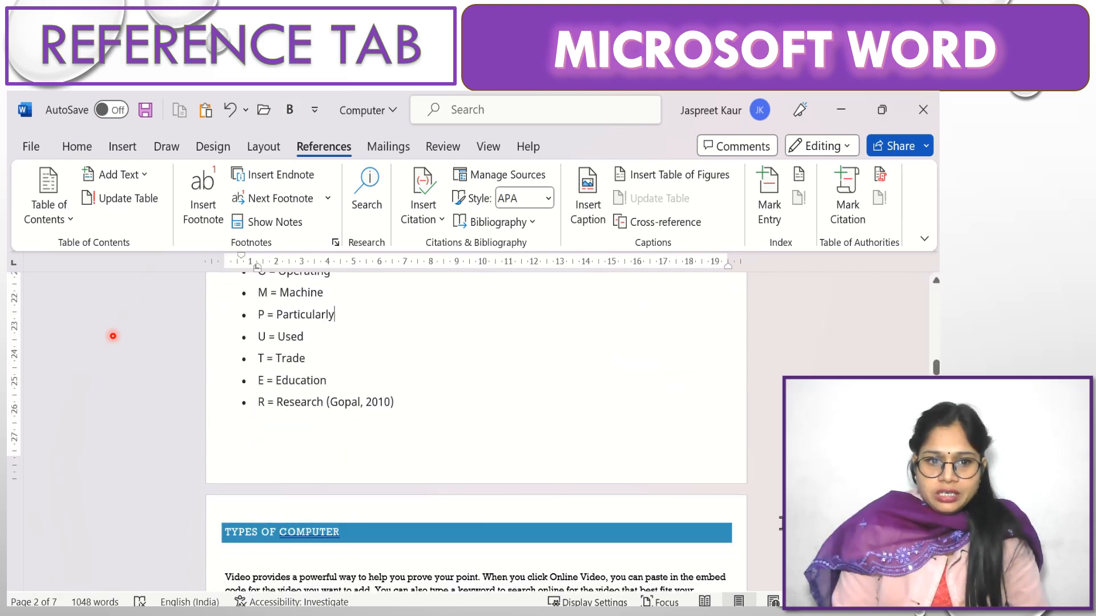
pyautogui.moveTo(936, 369); pyautogui.dragTo(937, 329)
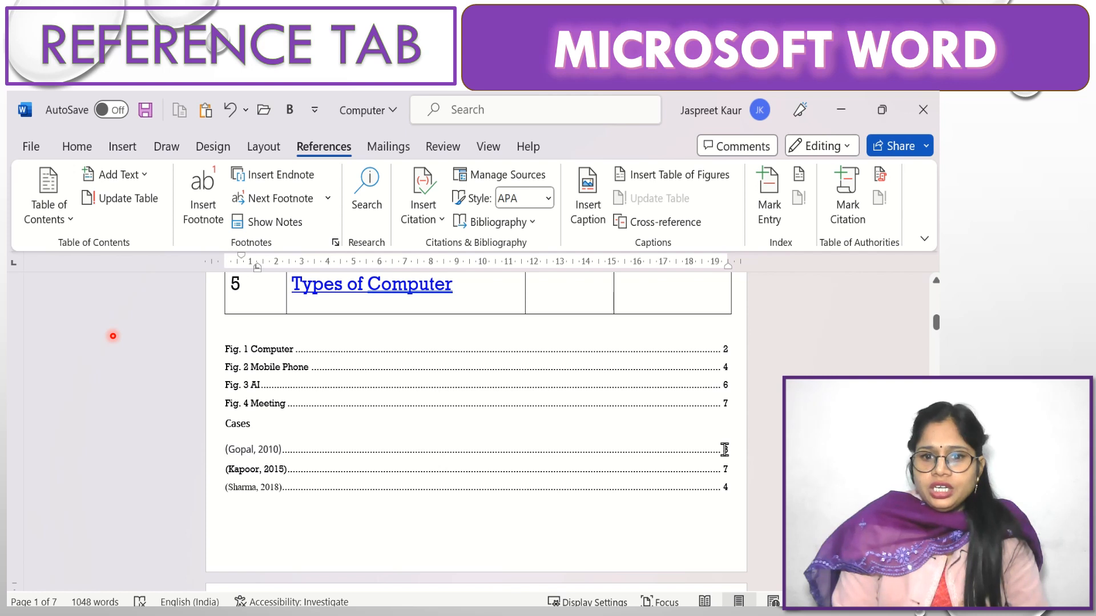
pyautogui.click(290, 478)
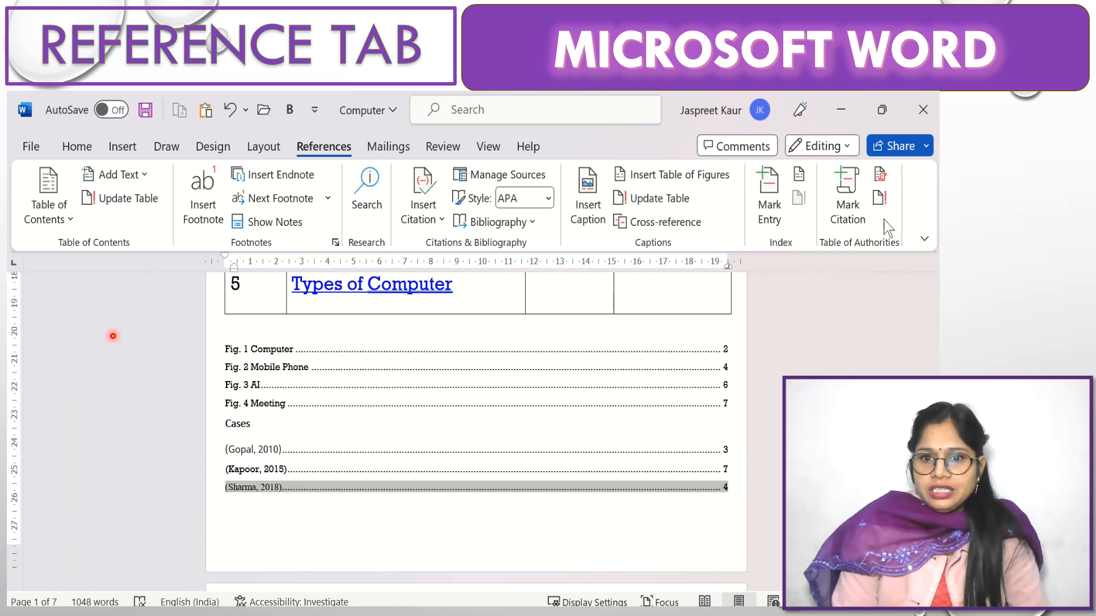
pyautogui.click(463, 464)
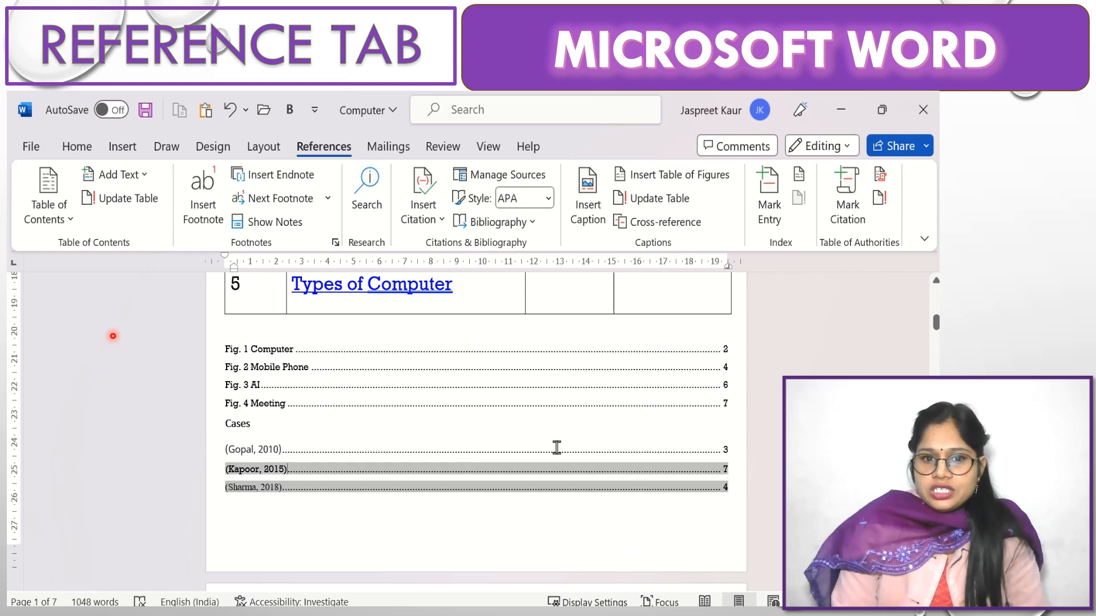
pyautogui.click(888, 198)
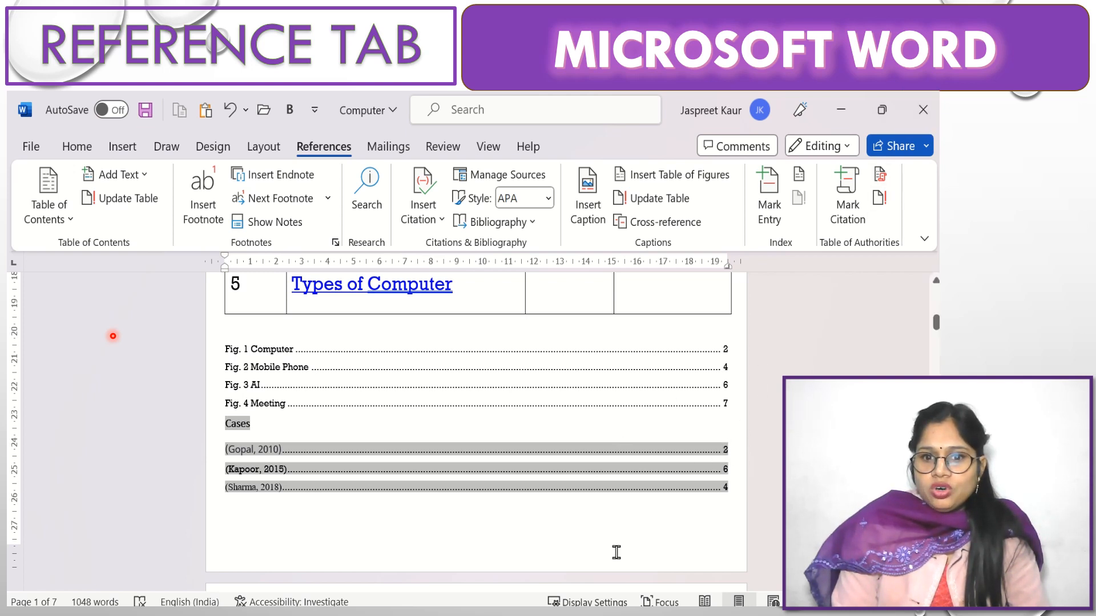
pyautogui.click(623, 507)
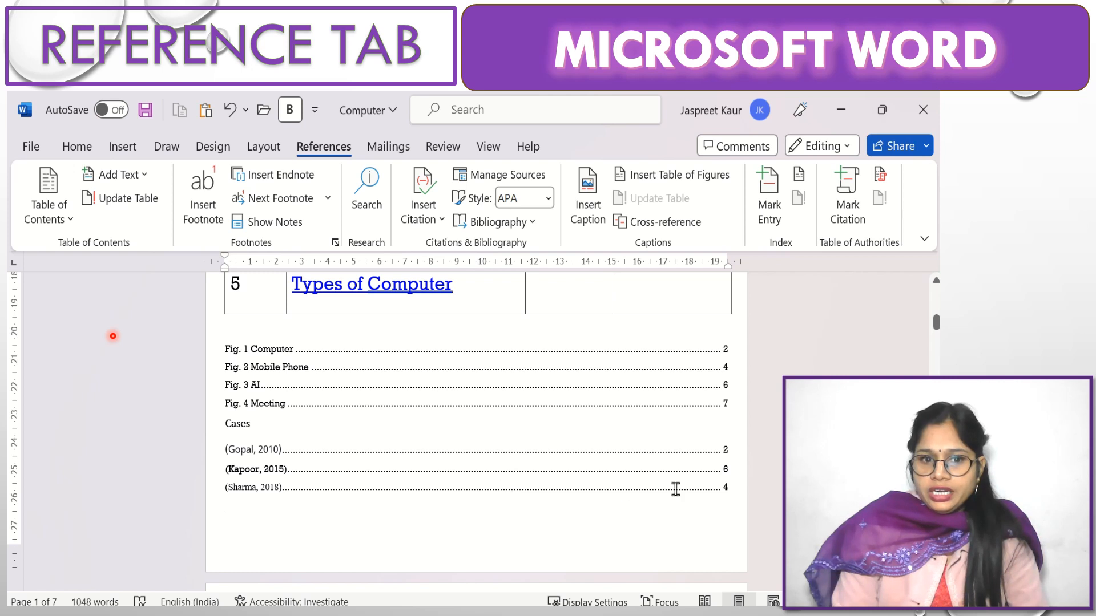